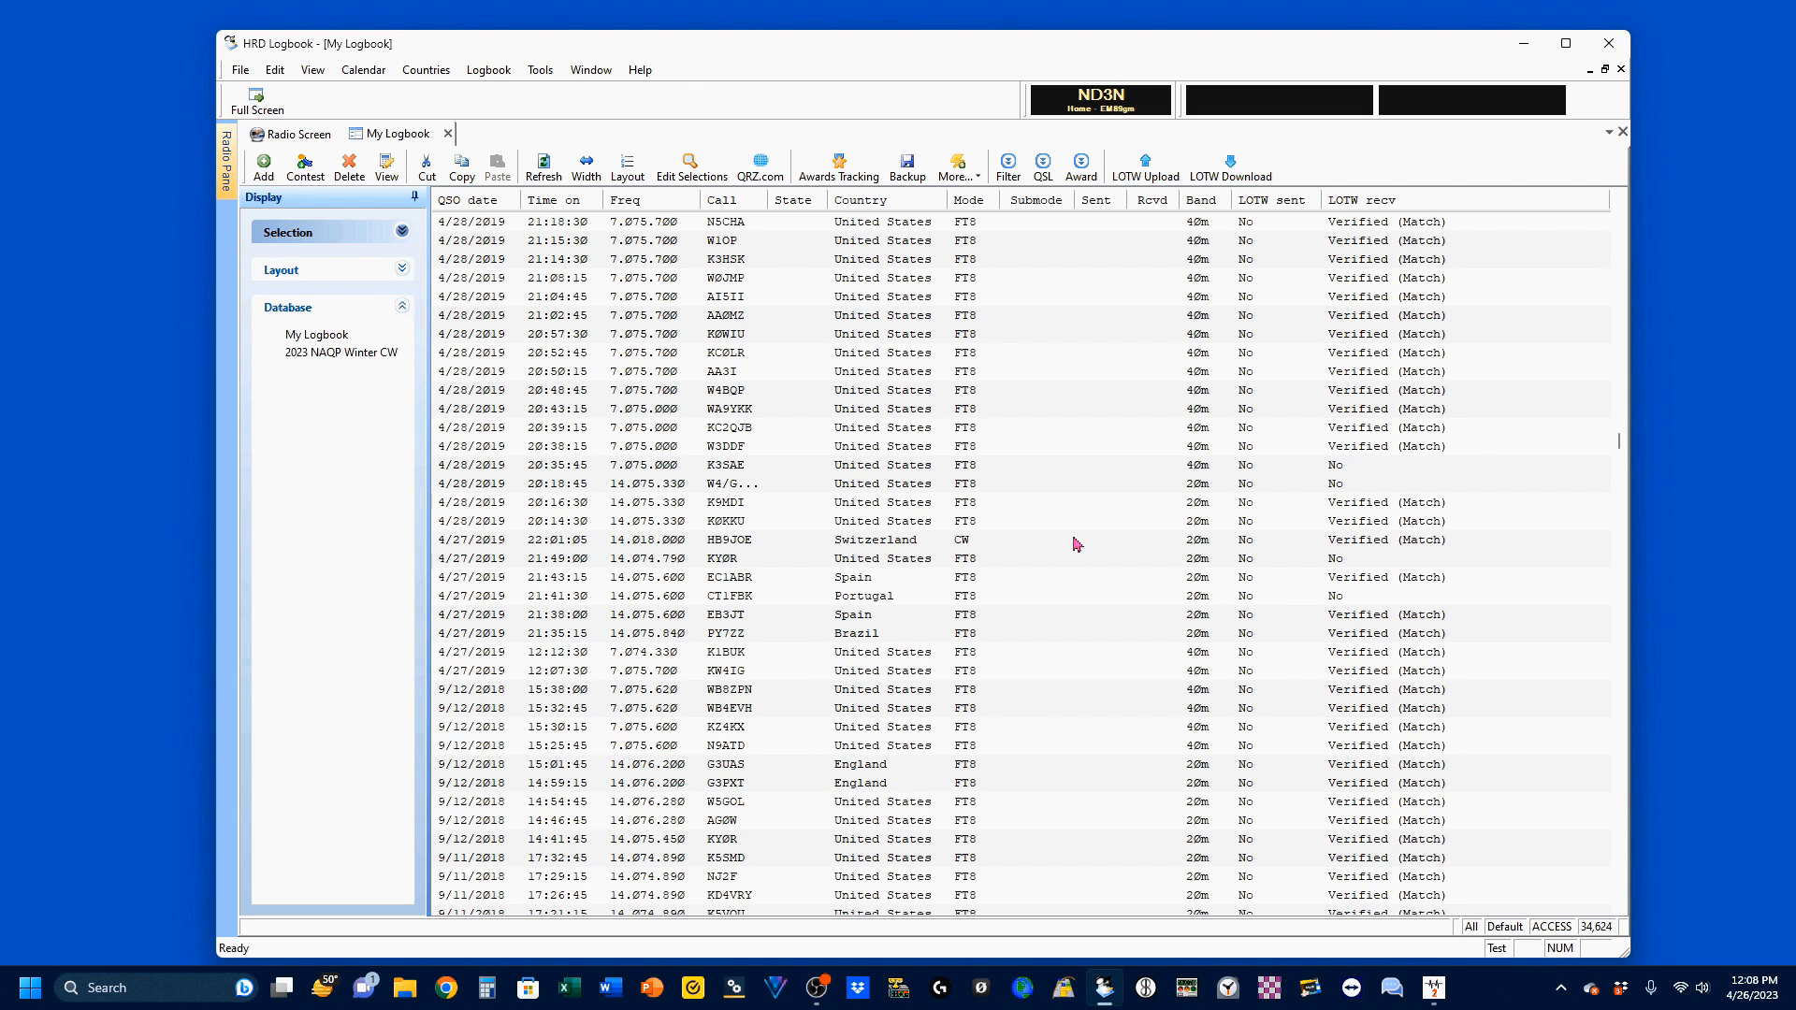
Step: Select every QSO entry in My Logbook
left_click(469, 673)
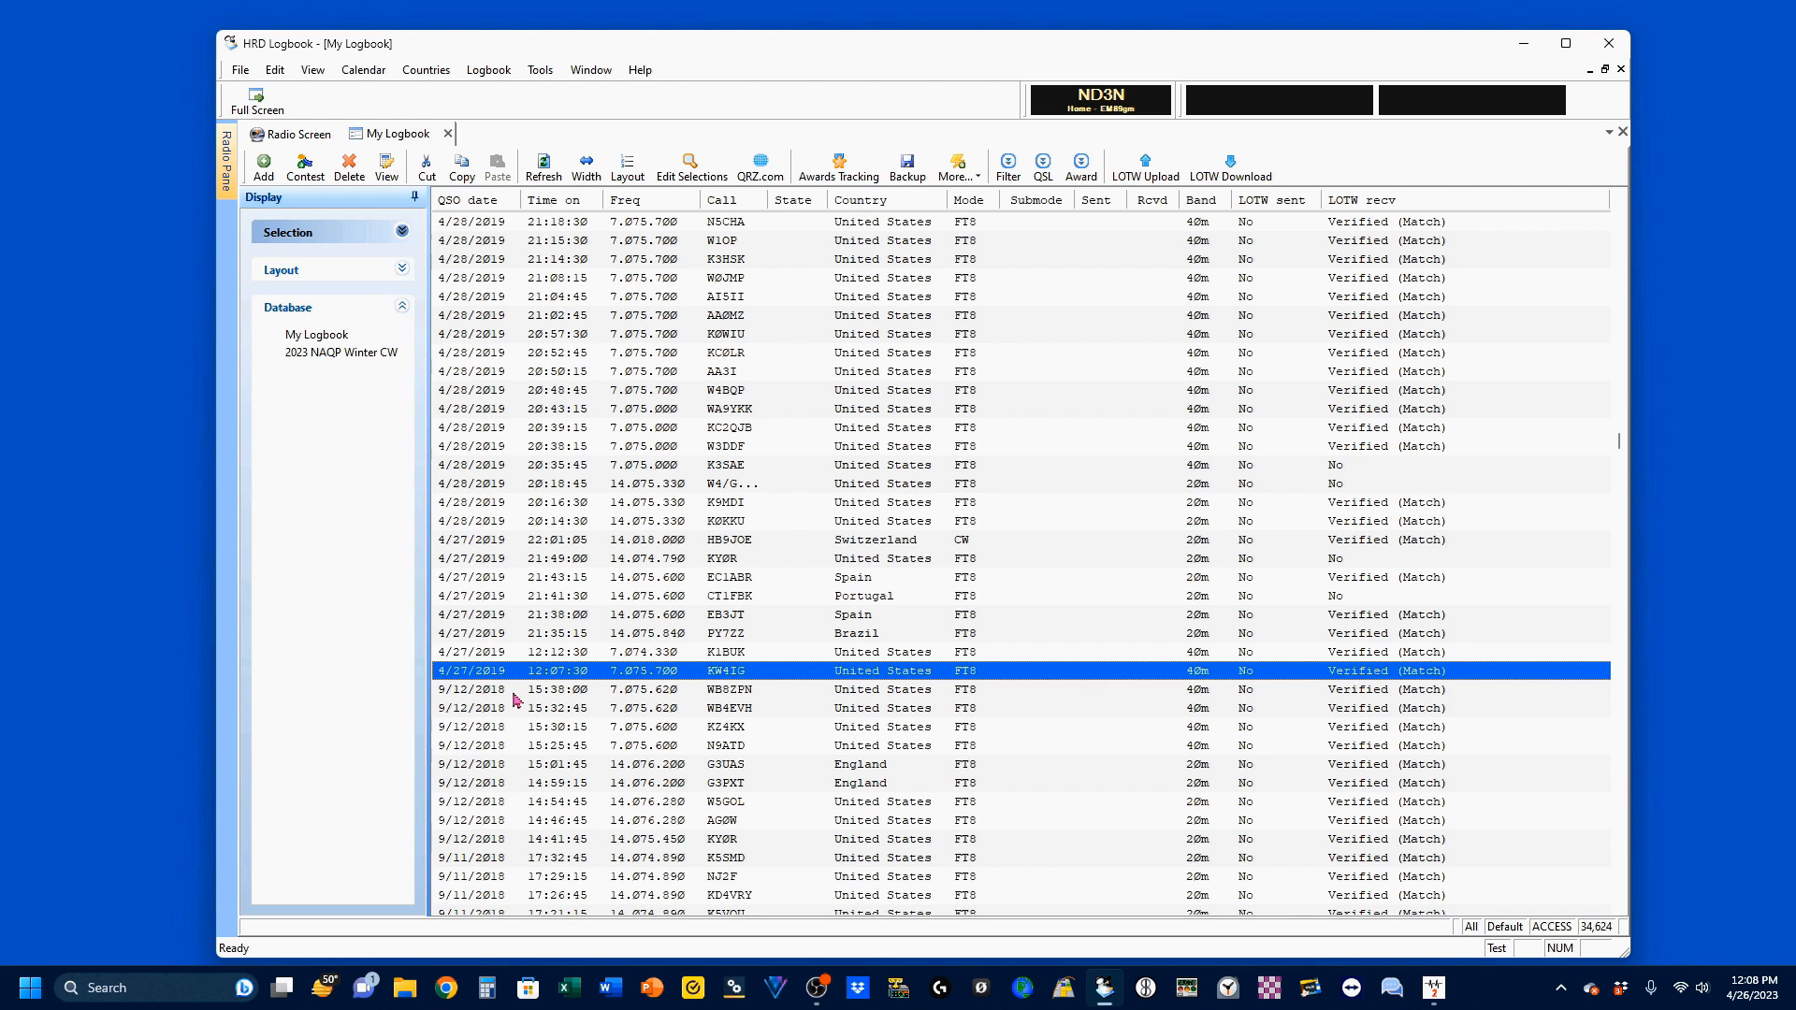
left_click(1624, 417)
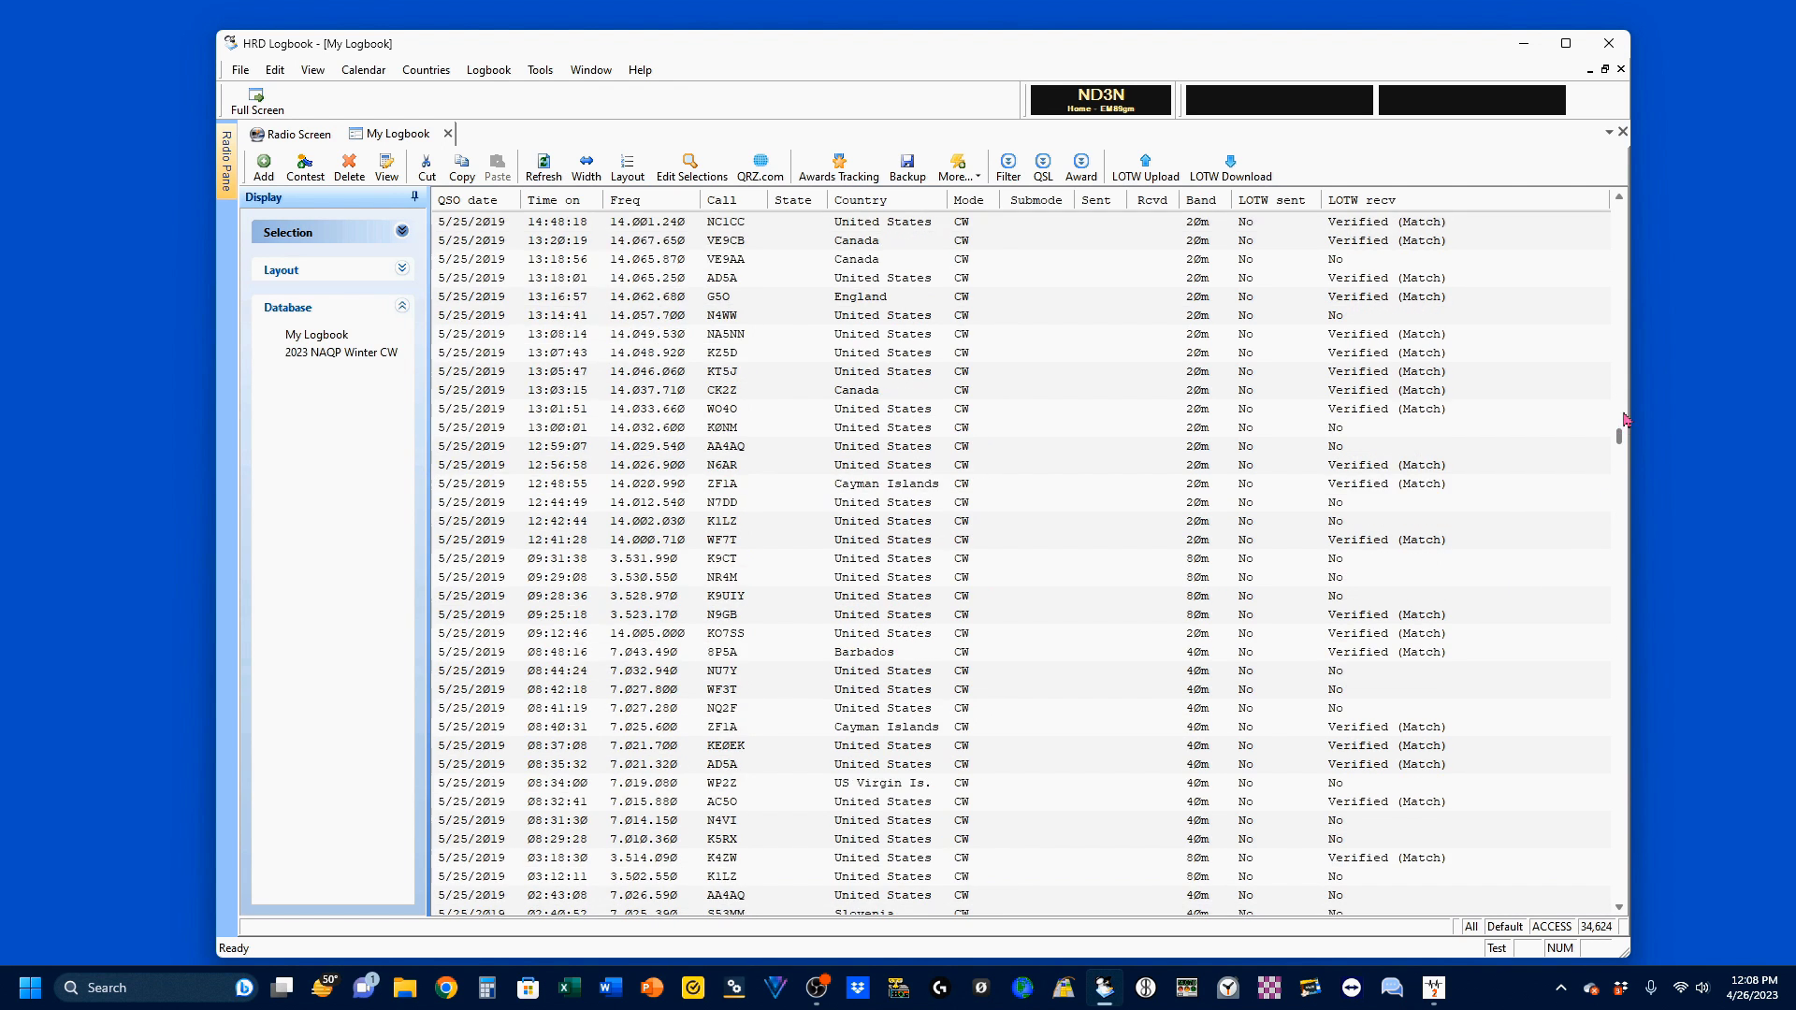
key("ctrl+Home")
key("ctrl+a")
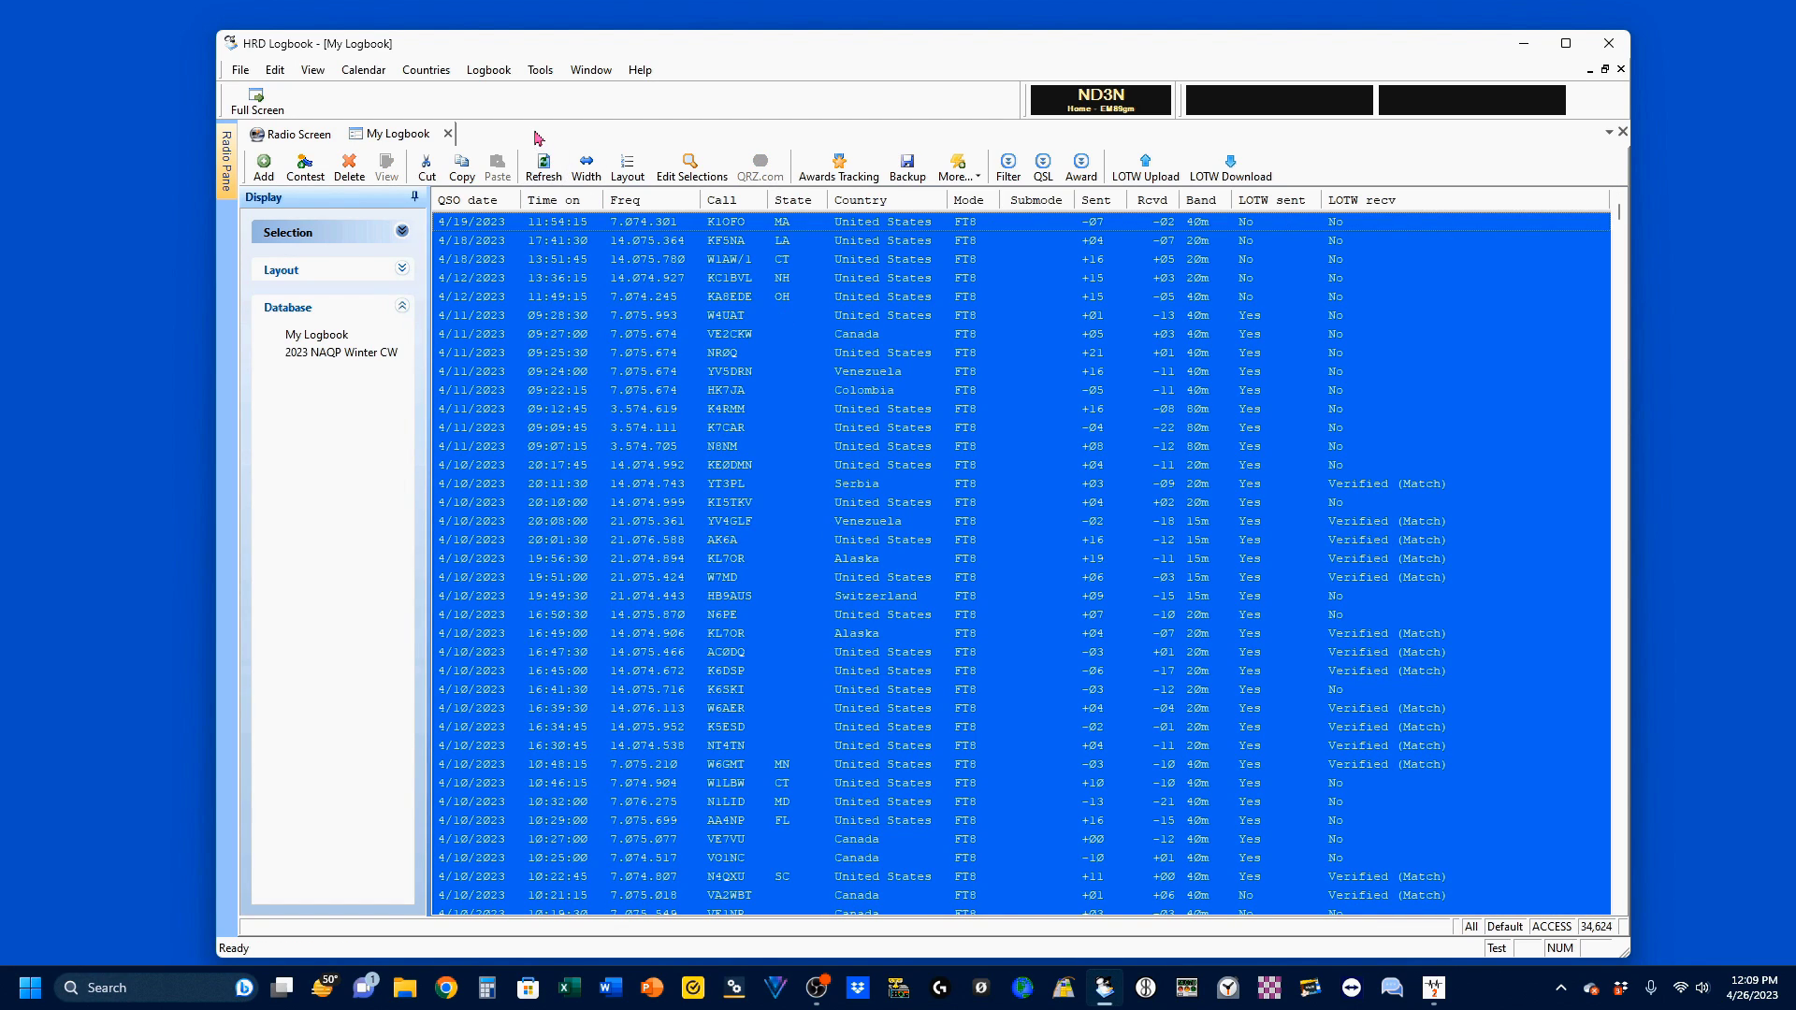
Step: Set up an ADIF export of the selected entries to a file named HRD LB Export in the Log4OM 2 ADIFs folder
left_click(489, 70)
mouse_move(504, 280)
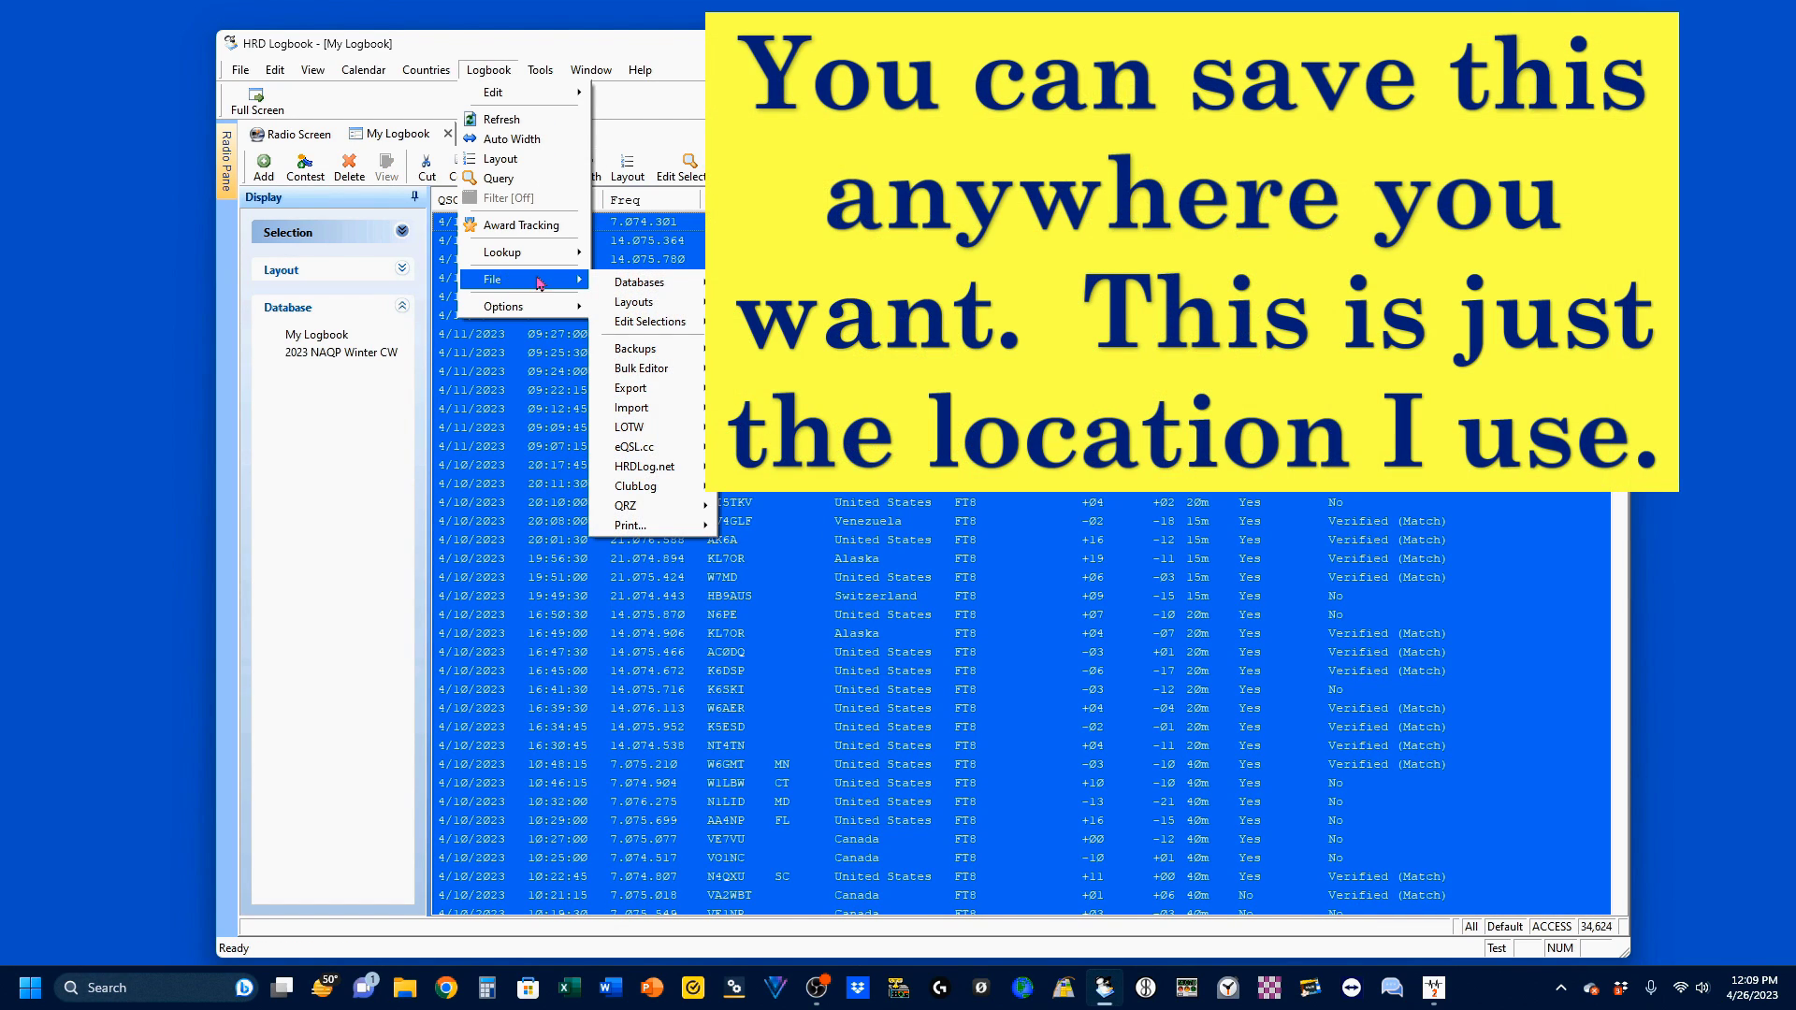
left_click(748, 388)
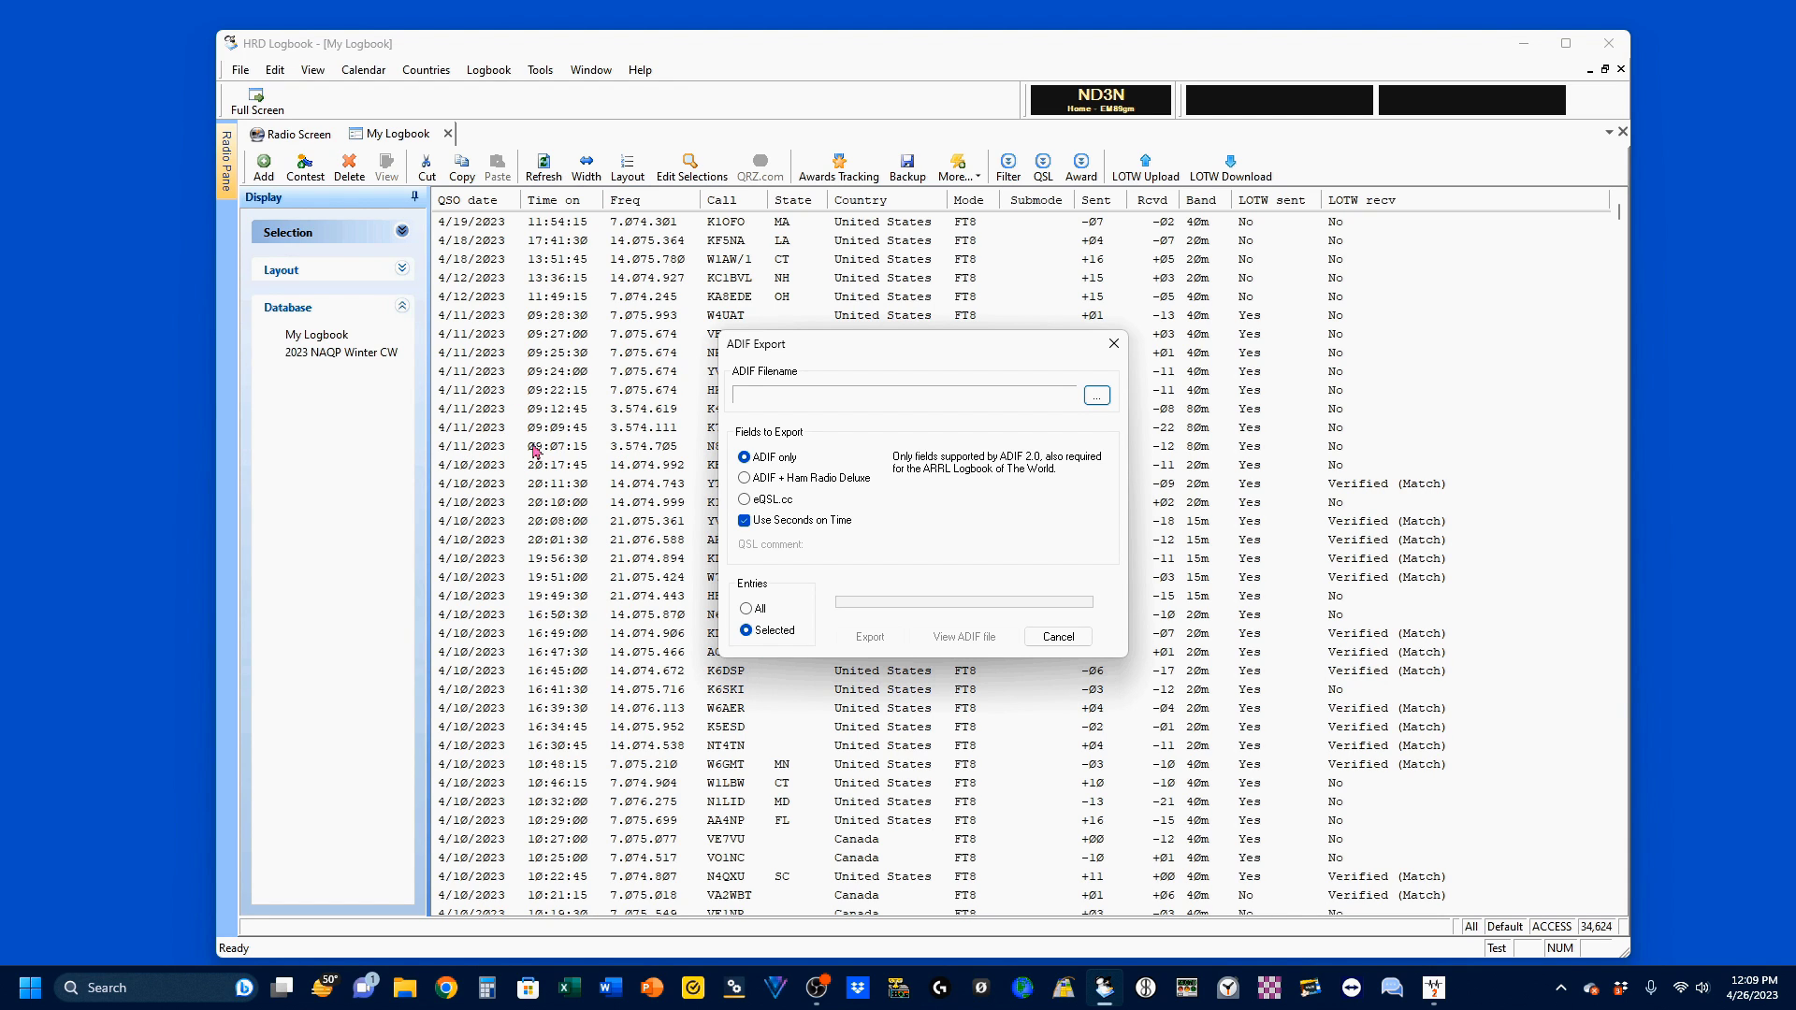
left_click(1097, 397)
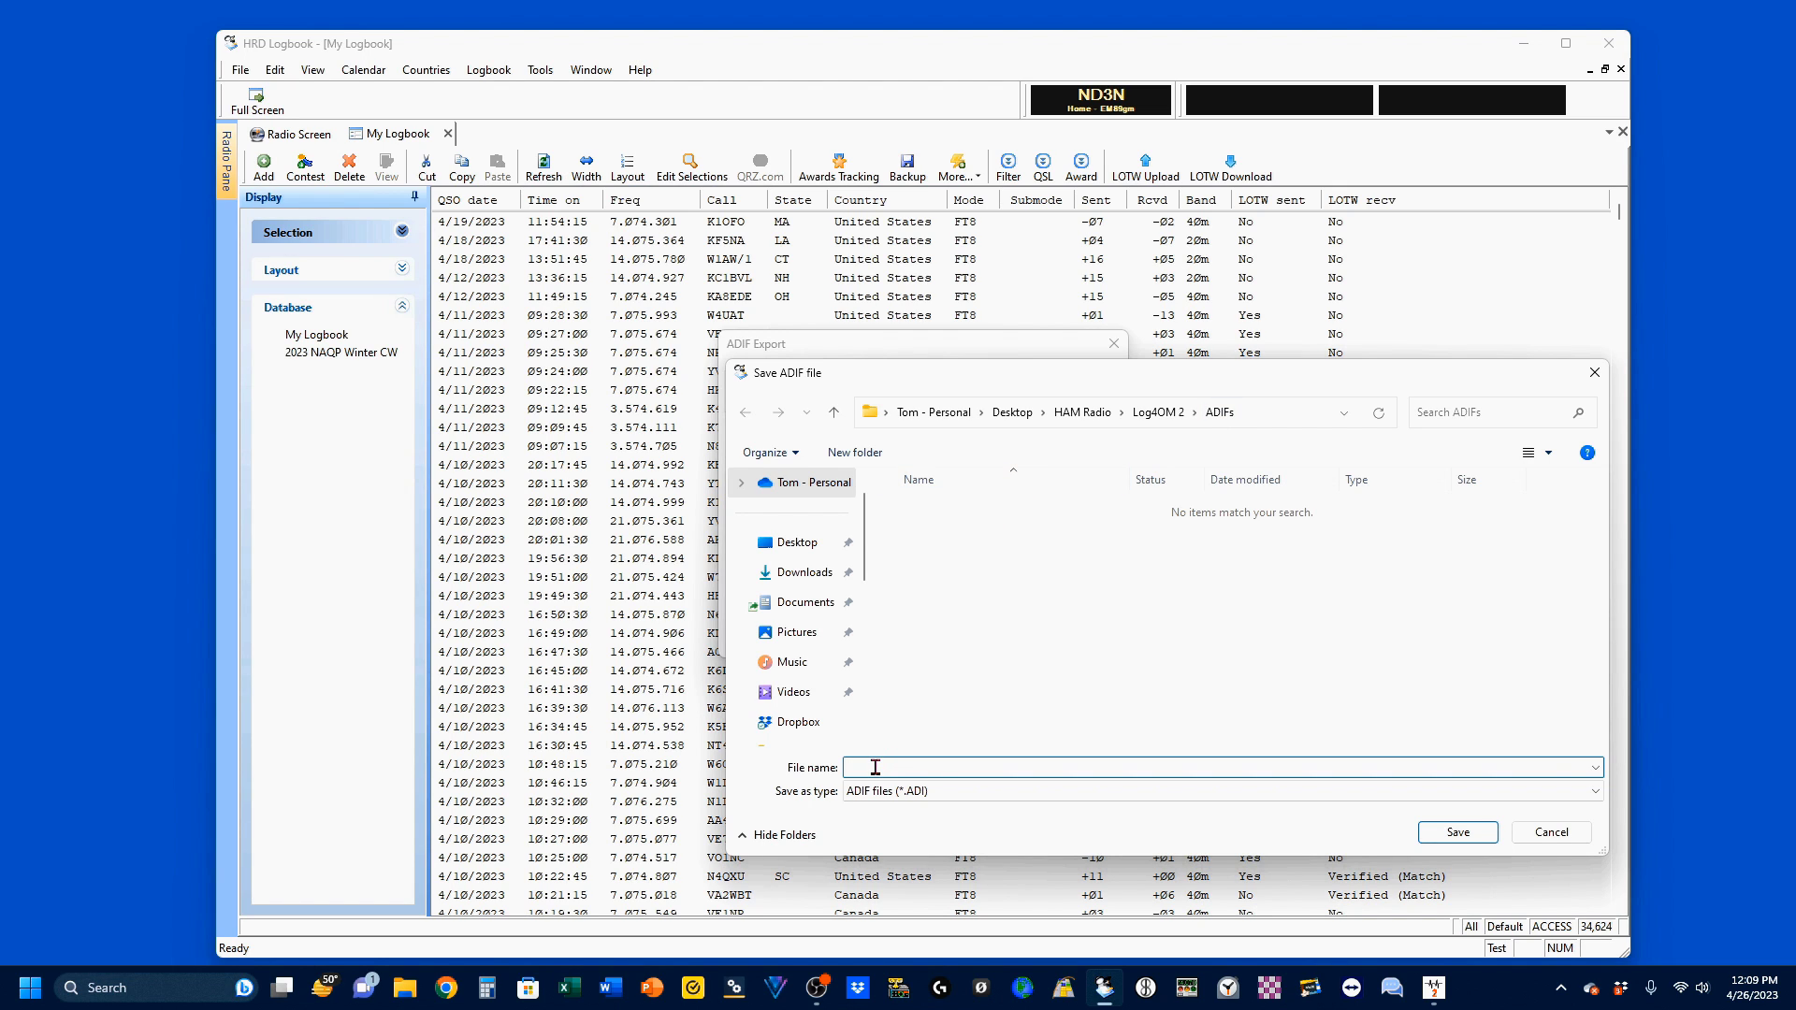
type("HRD LB Export")
left_click(1457, 832)
Step: Run the ADIF export, finish it and close HRD Logbook
left_click(869, 637)
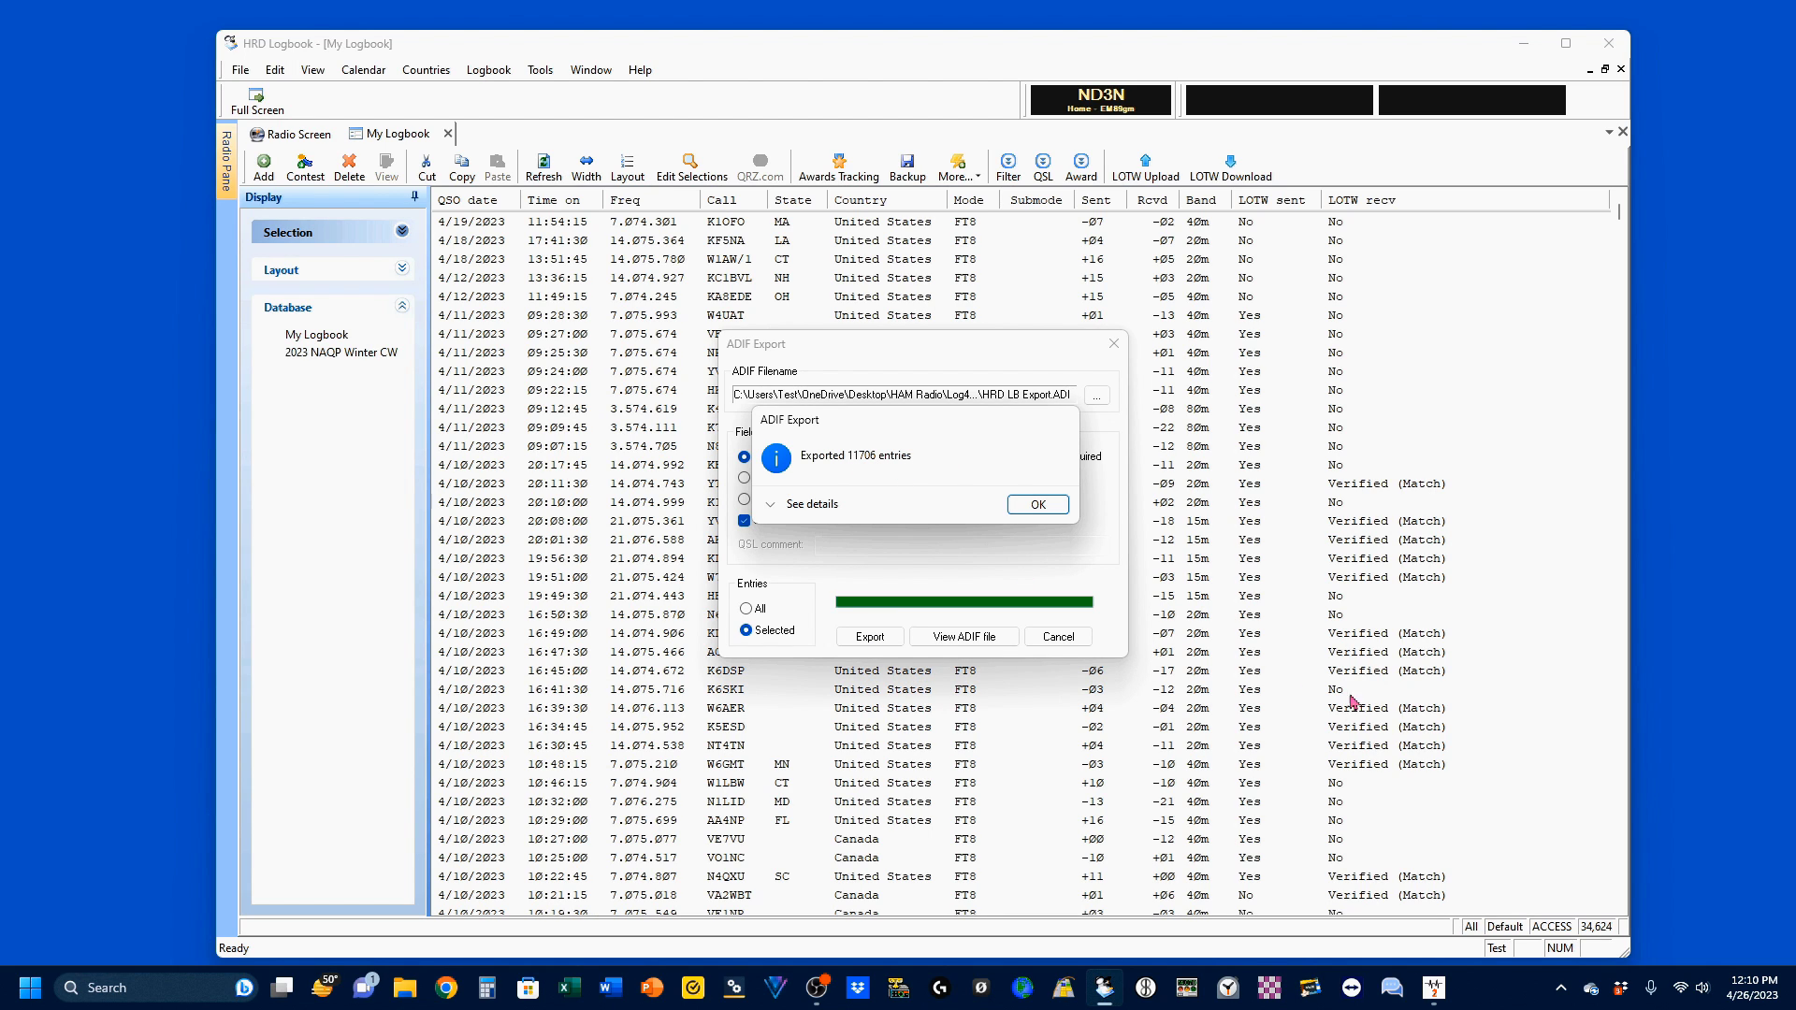
left_click(1039, 505)
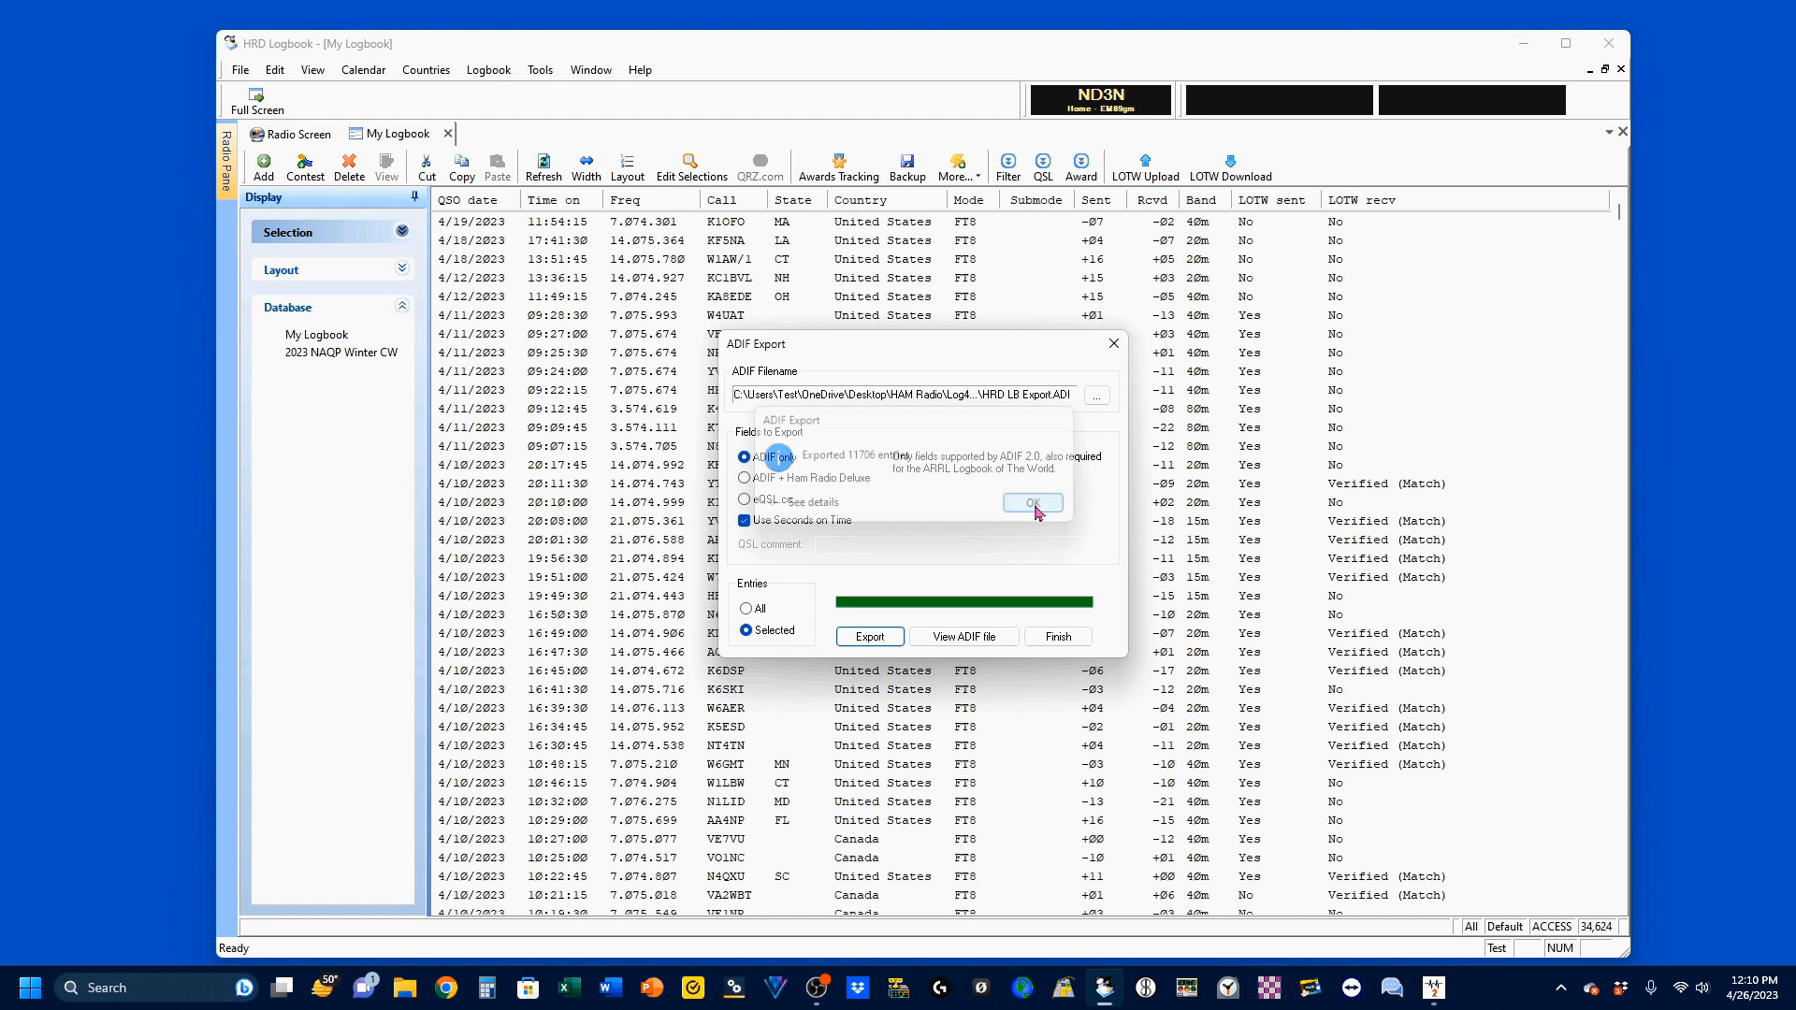
left_click(1058, 637)
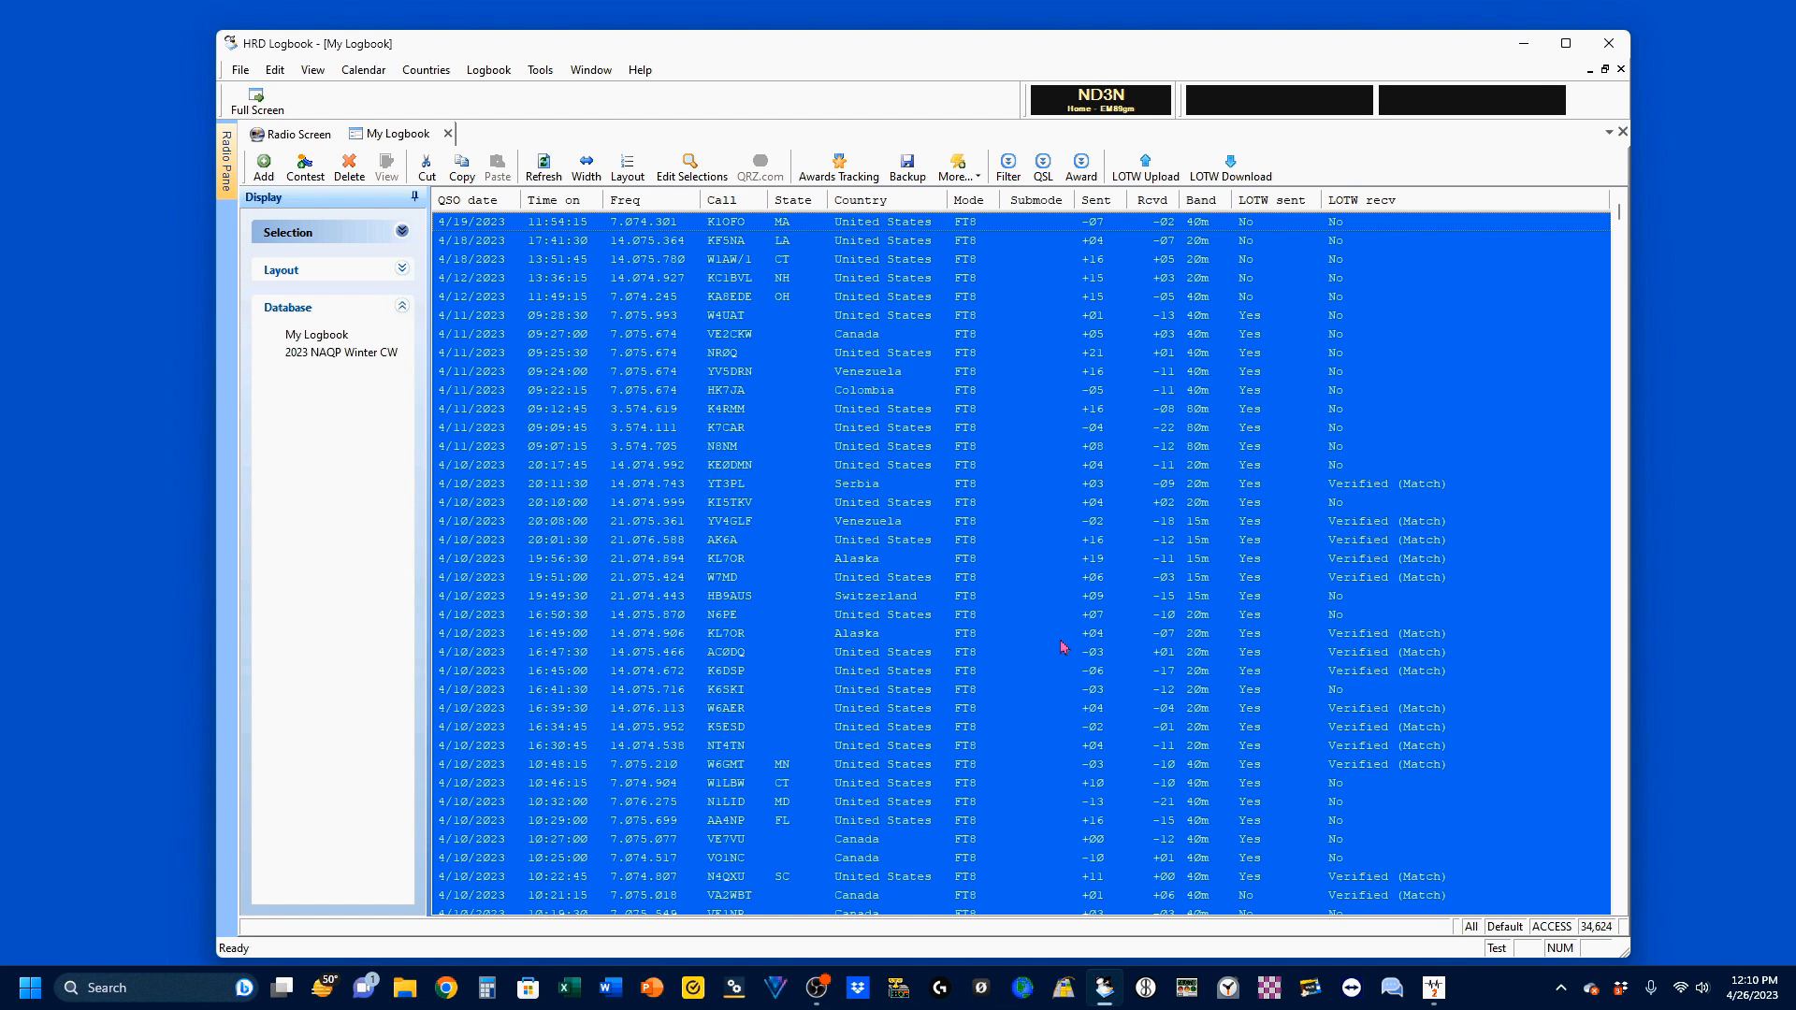
left_click(1608, 44)
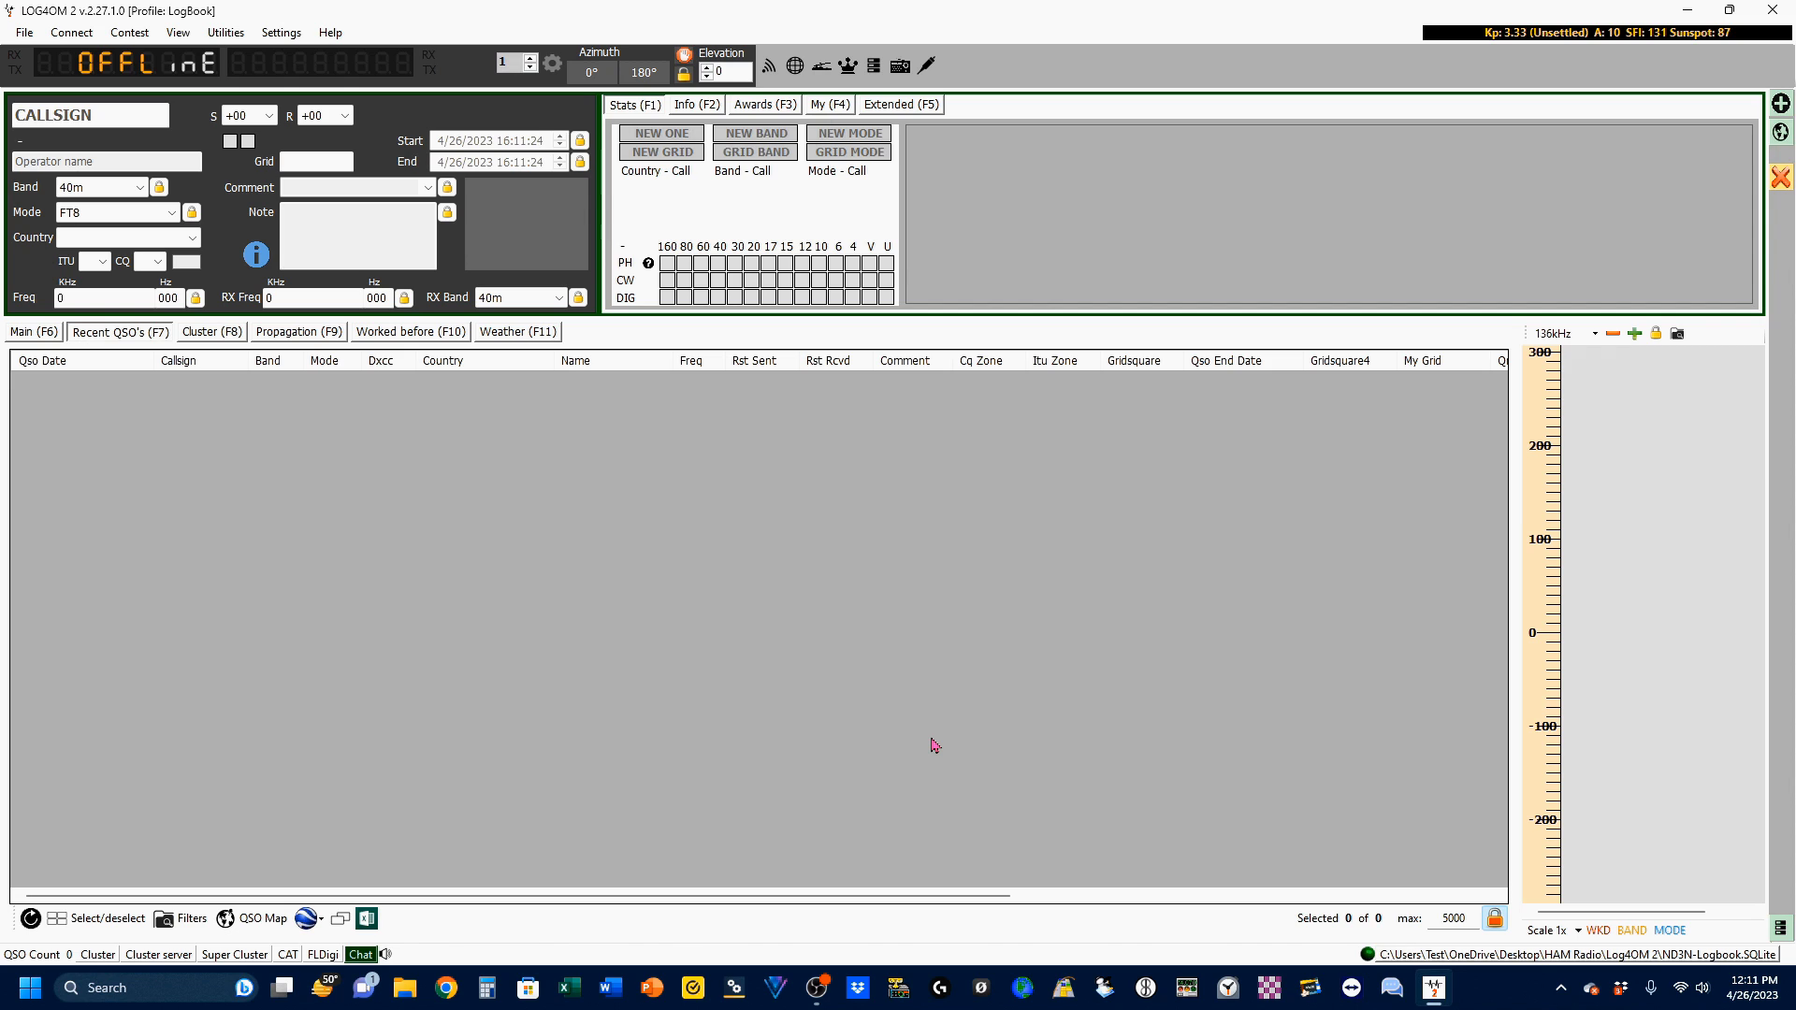
Step: In Log4OM 2, load the HRD LB Export ADIF file, import it into the logbook and close the import window
left_click(24, 36)
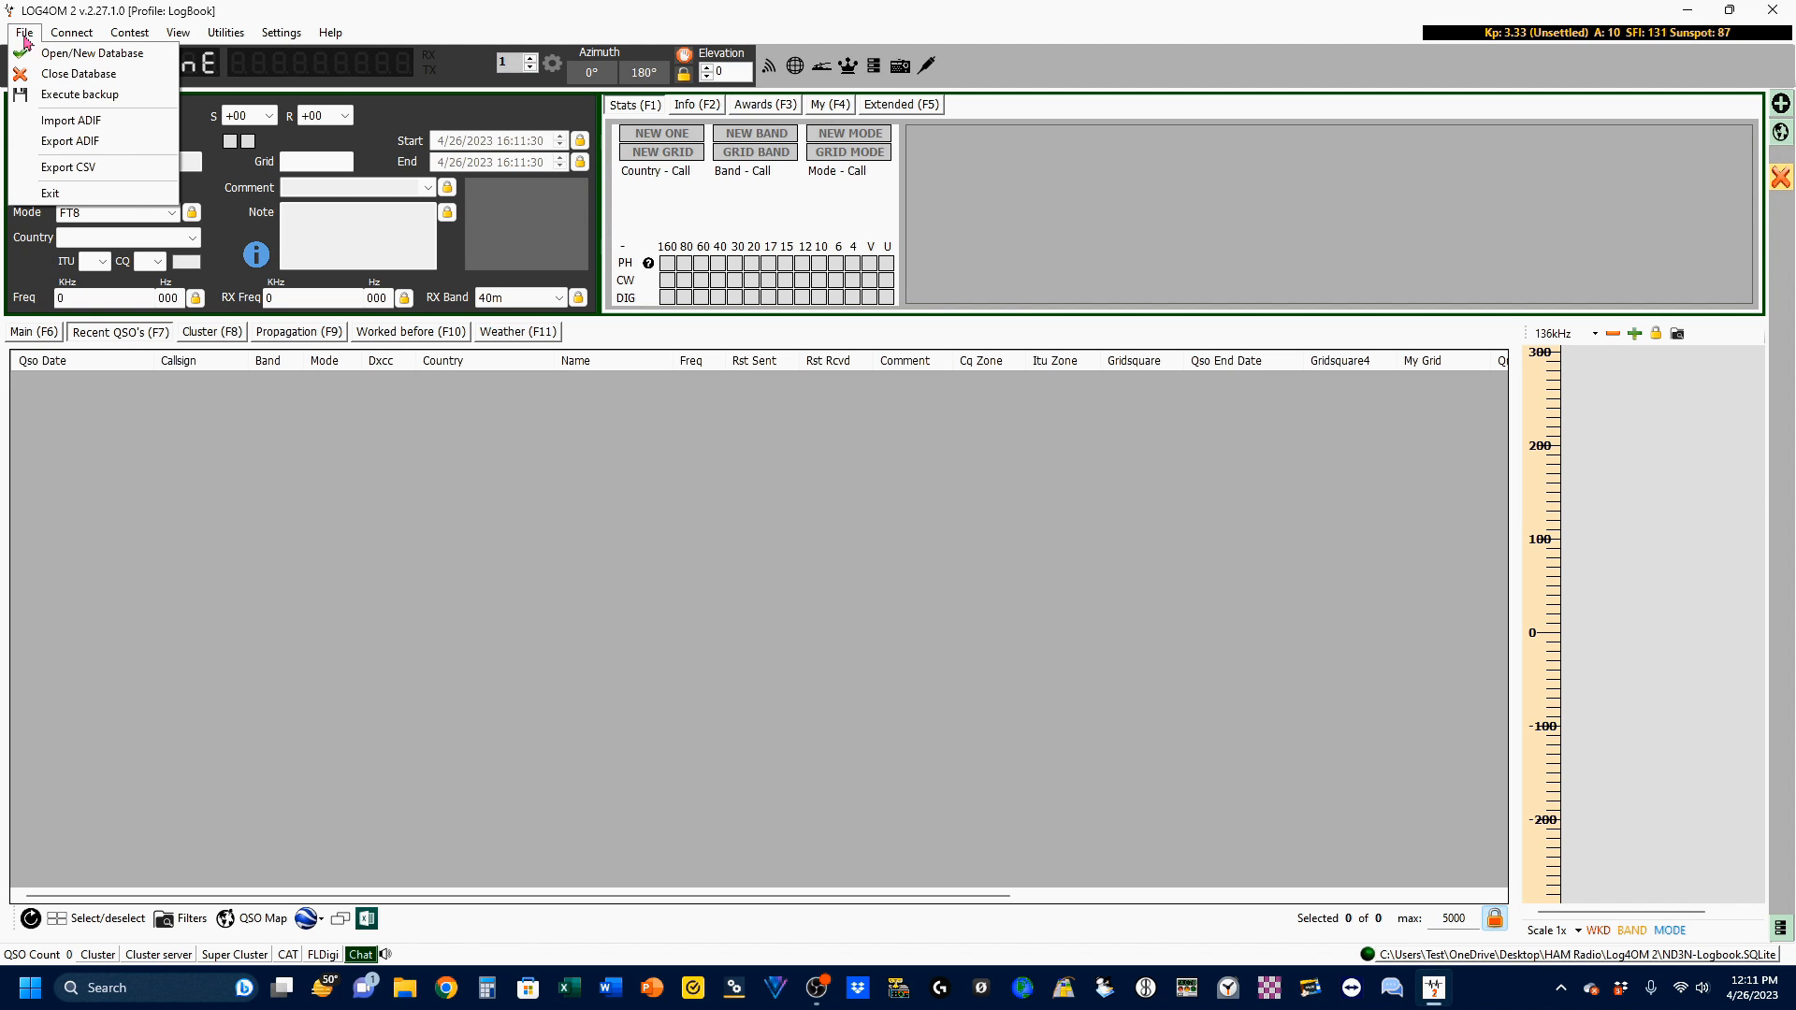
left_click(73, 121)
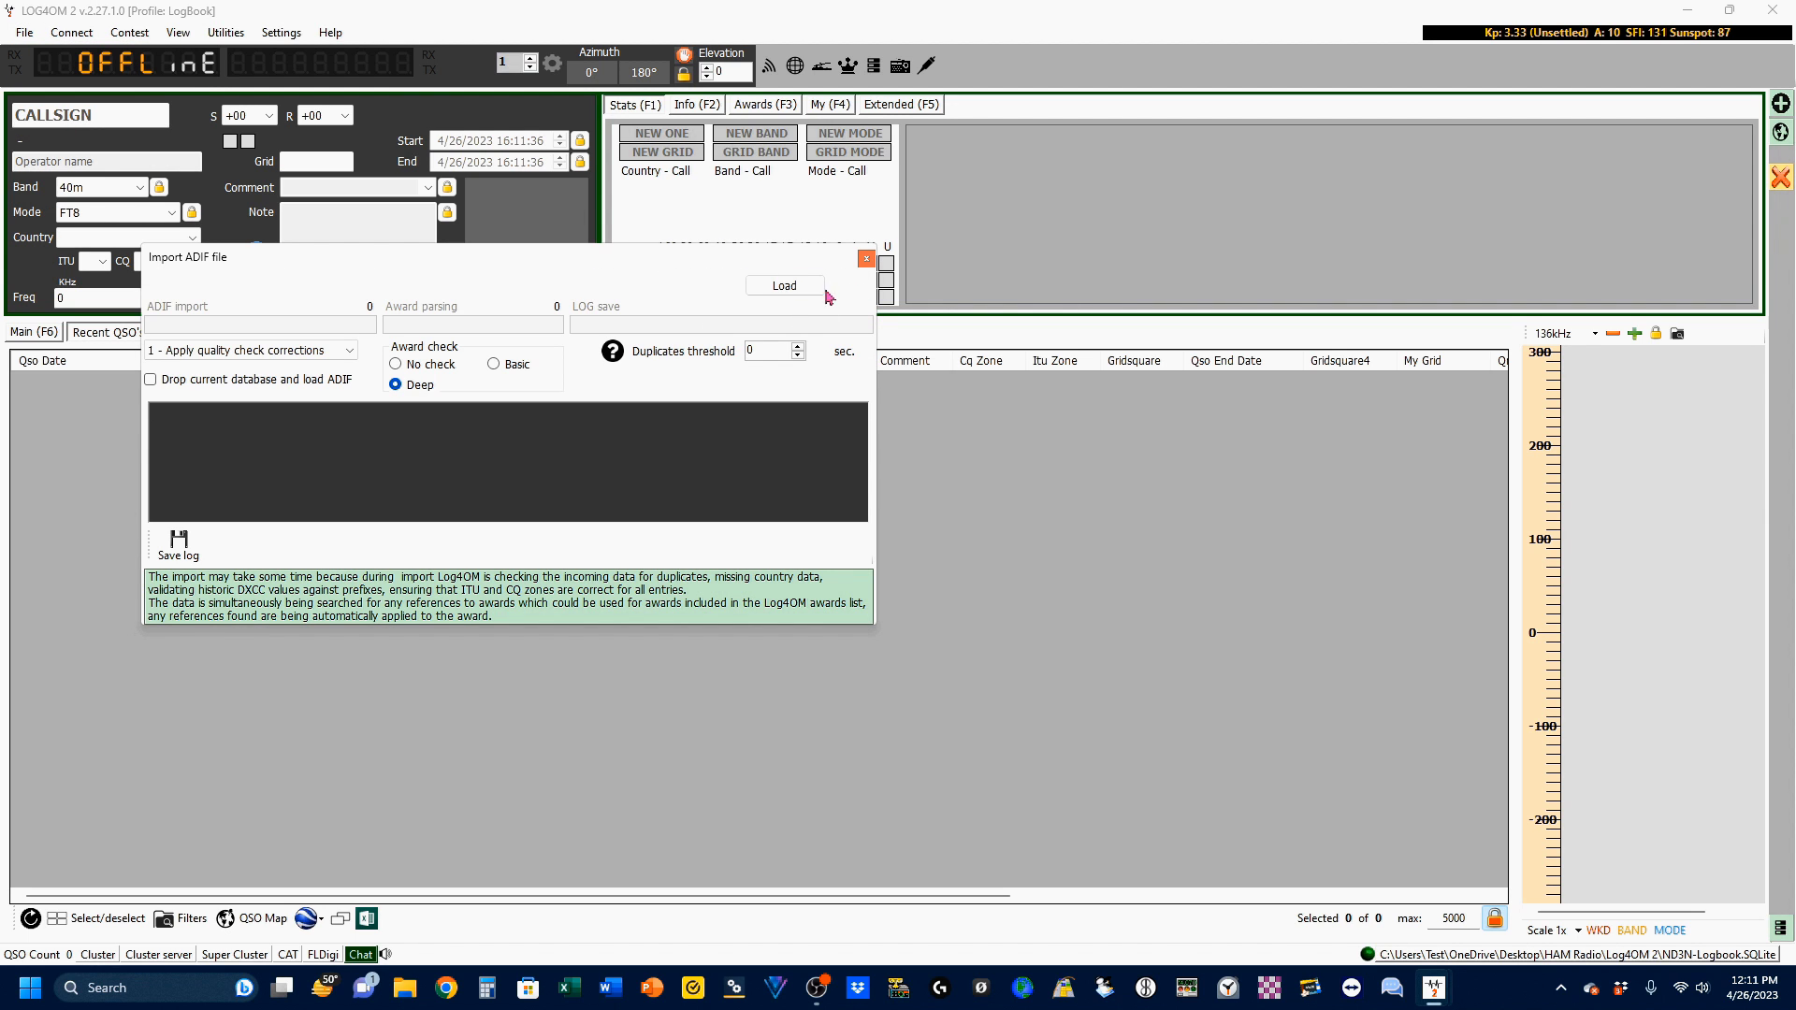
left_click(786, 289)
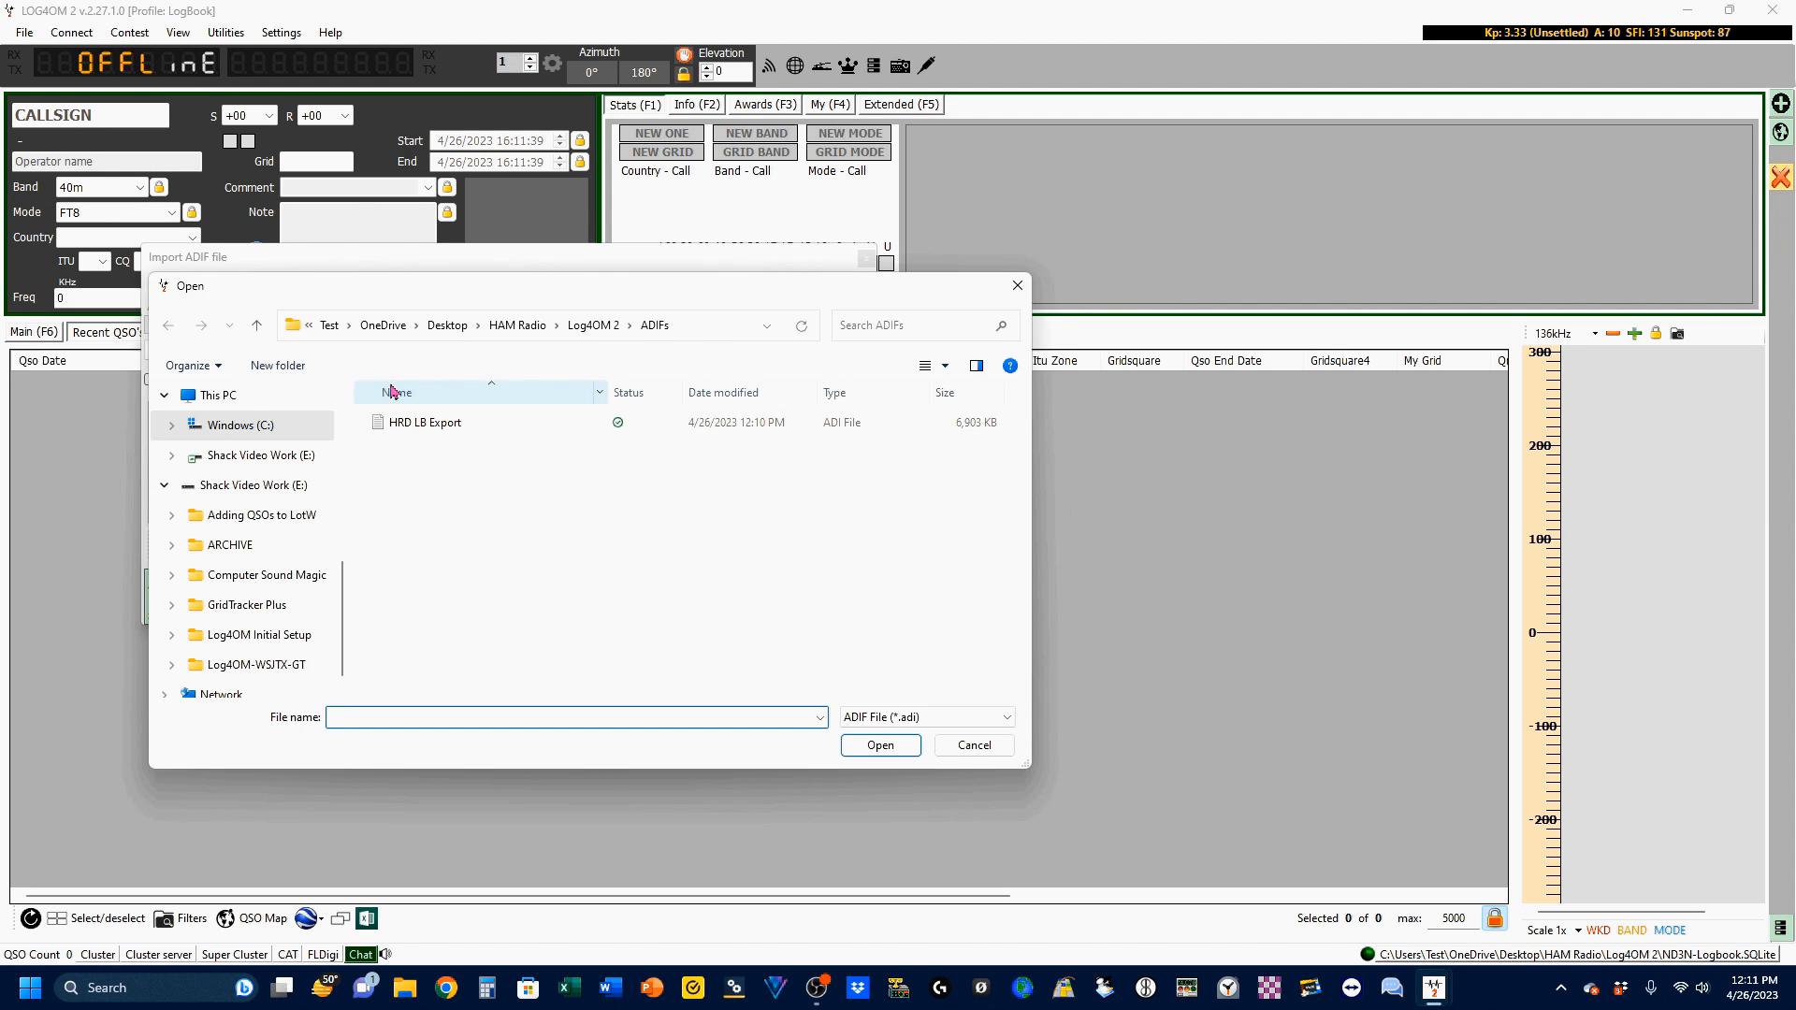
left_click(418, 426)
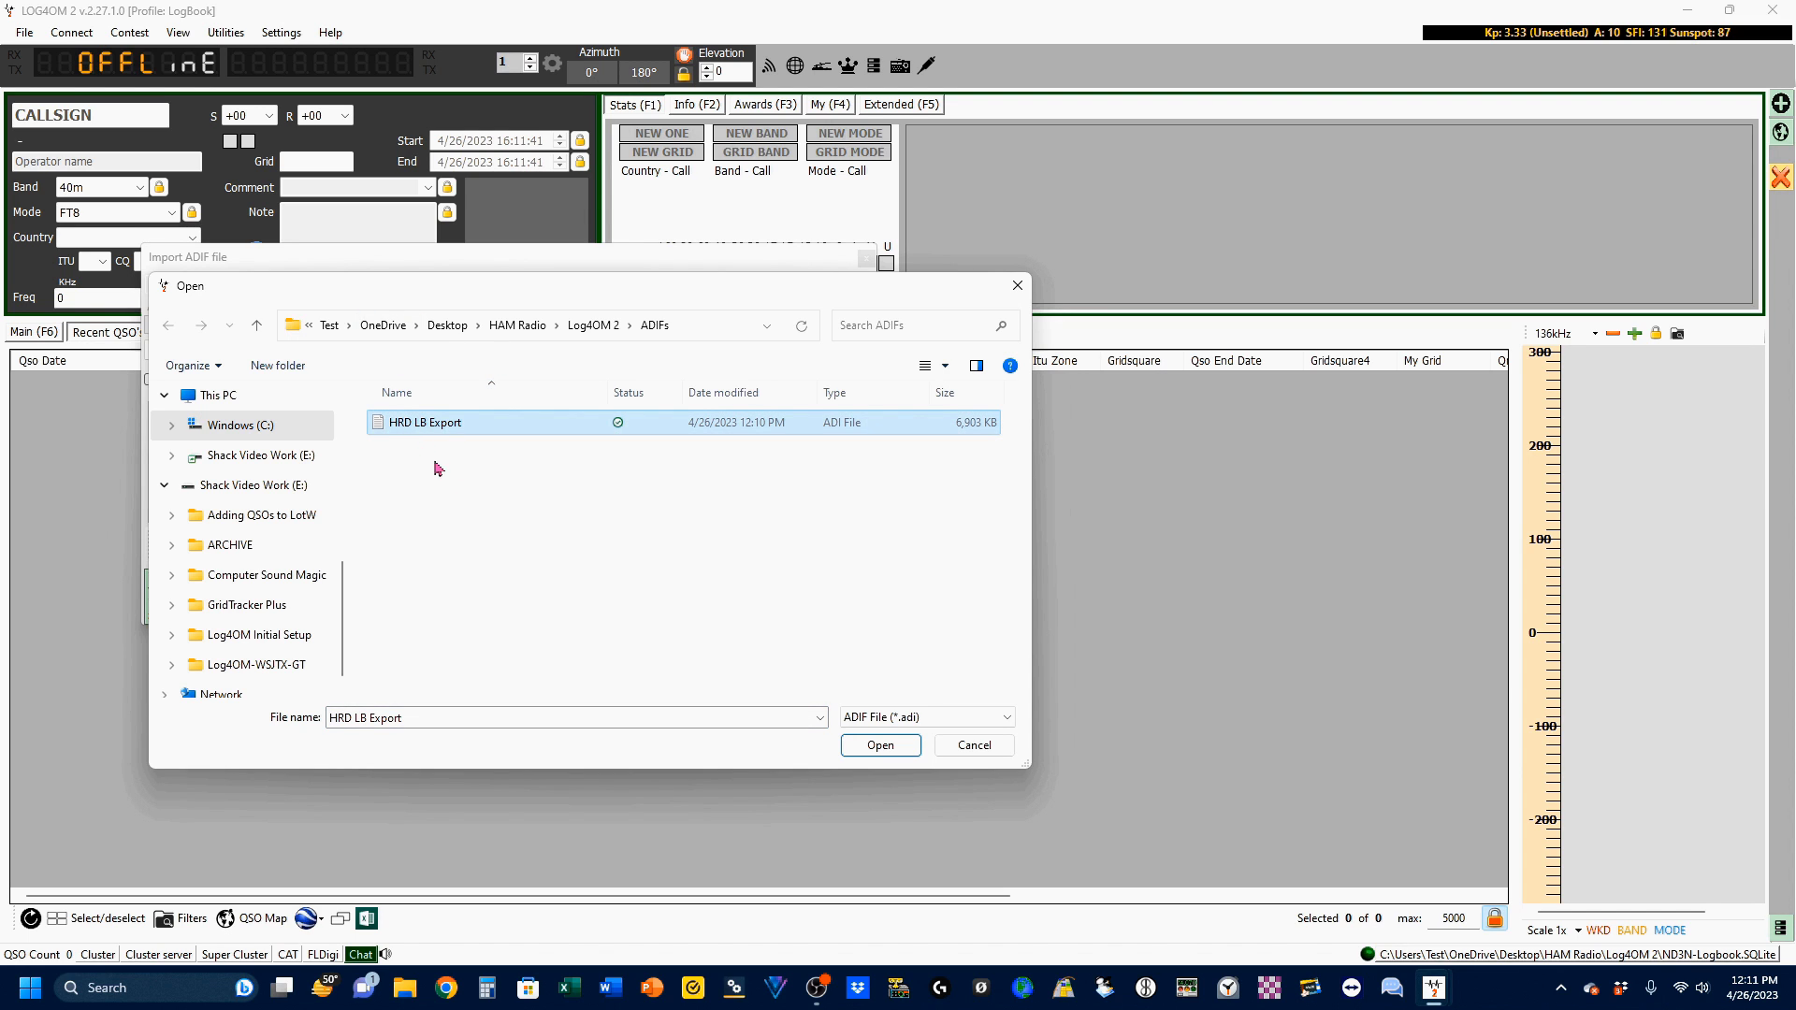
left_click(883, 745)
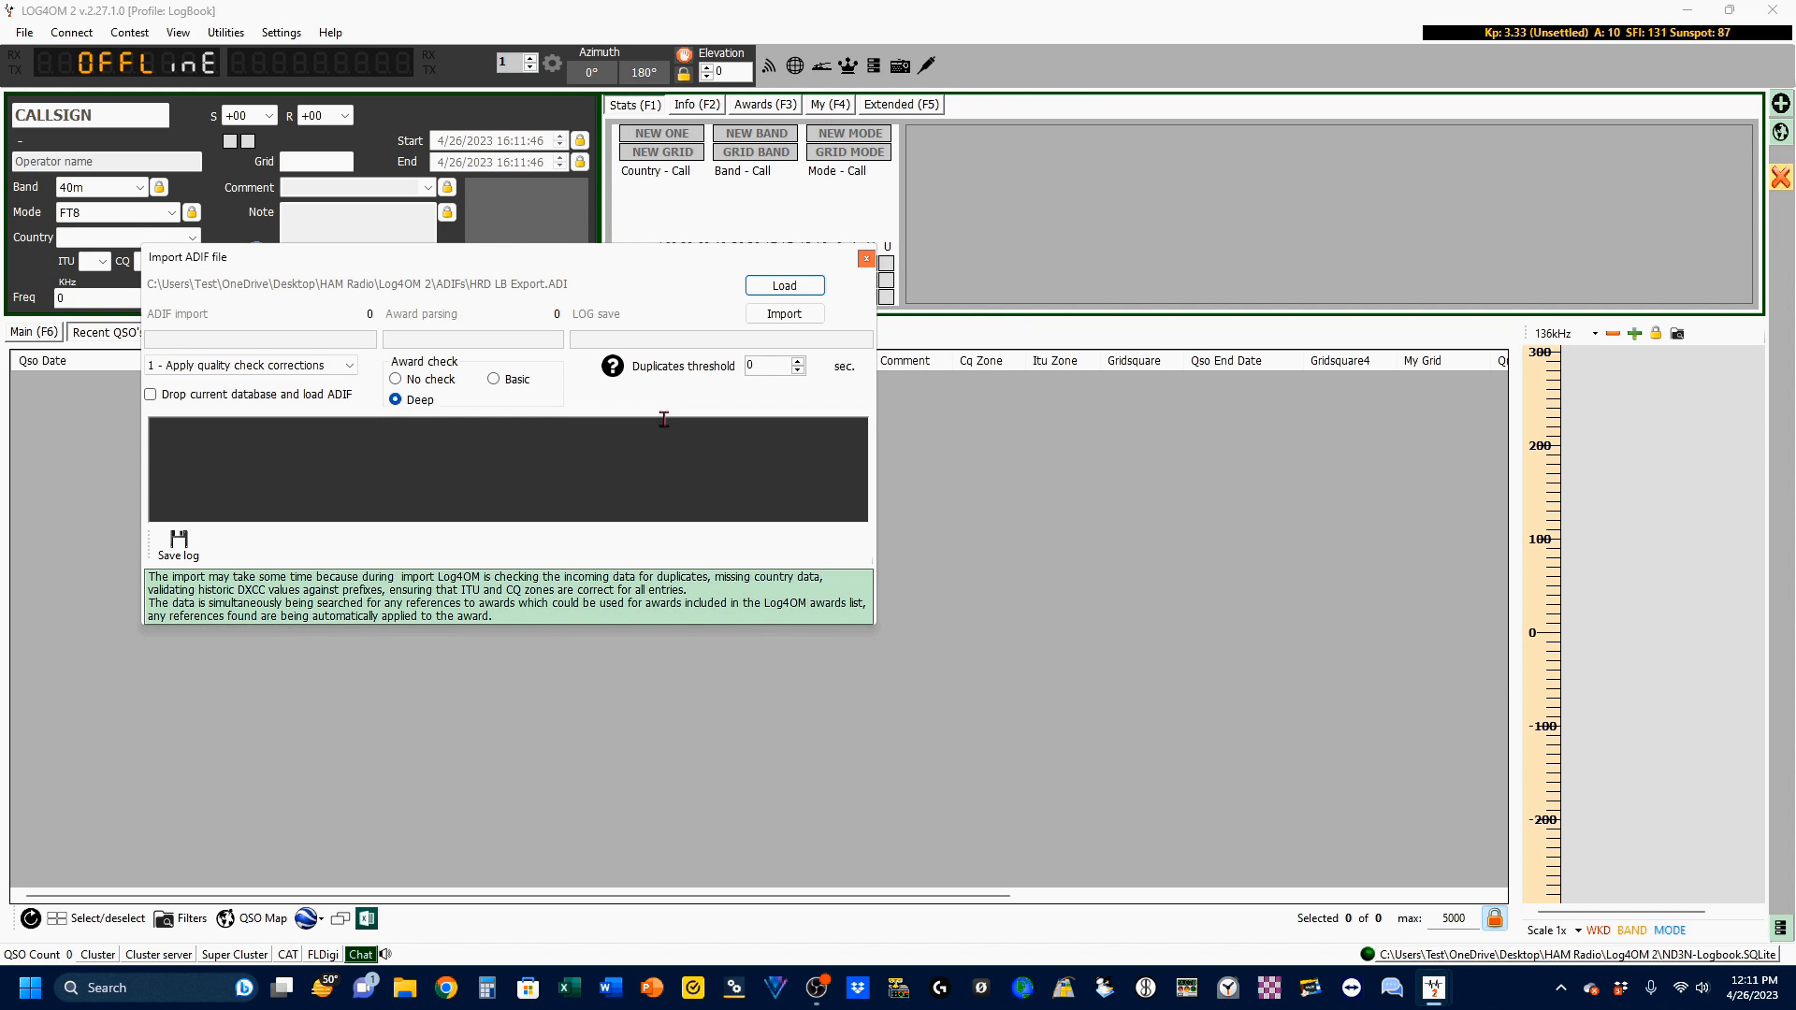
left_click(788, 316)
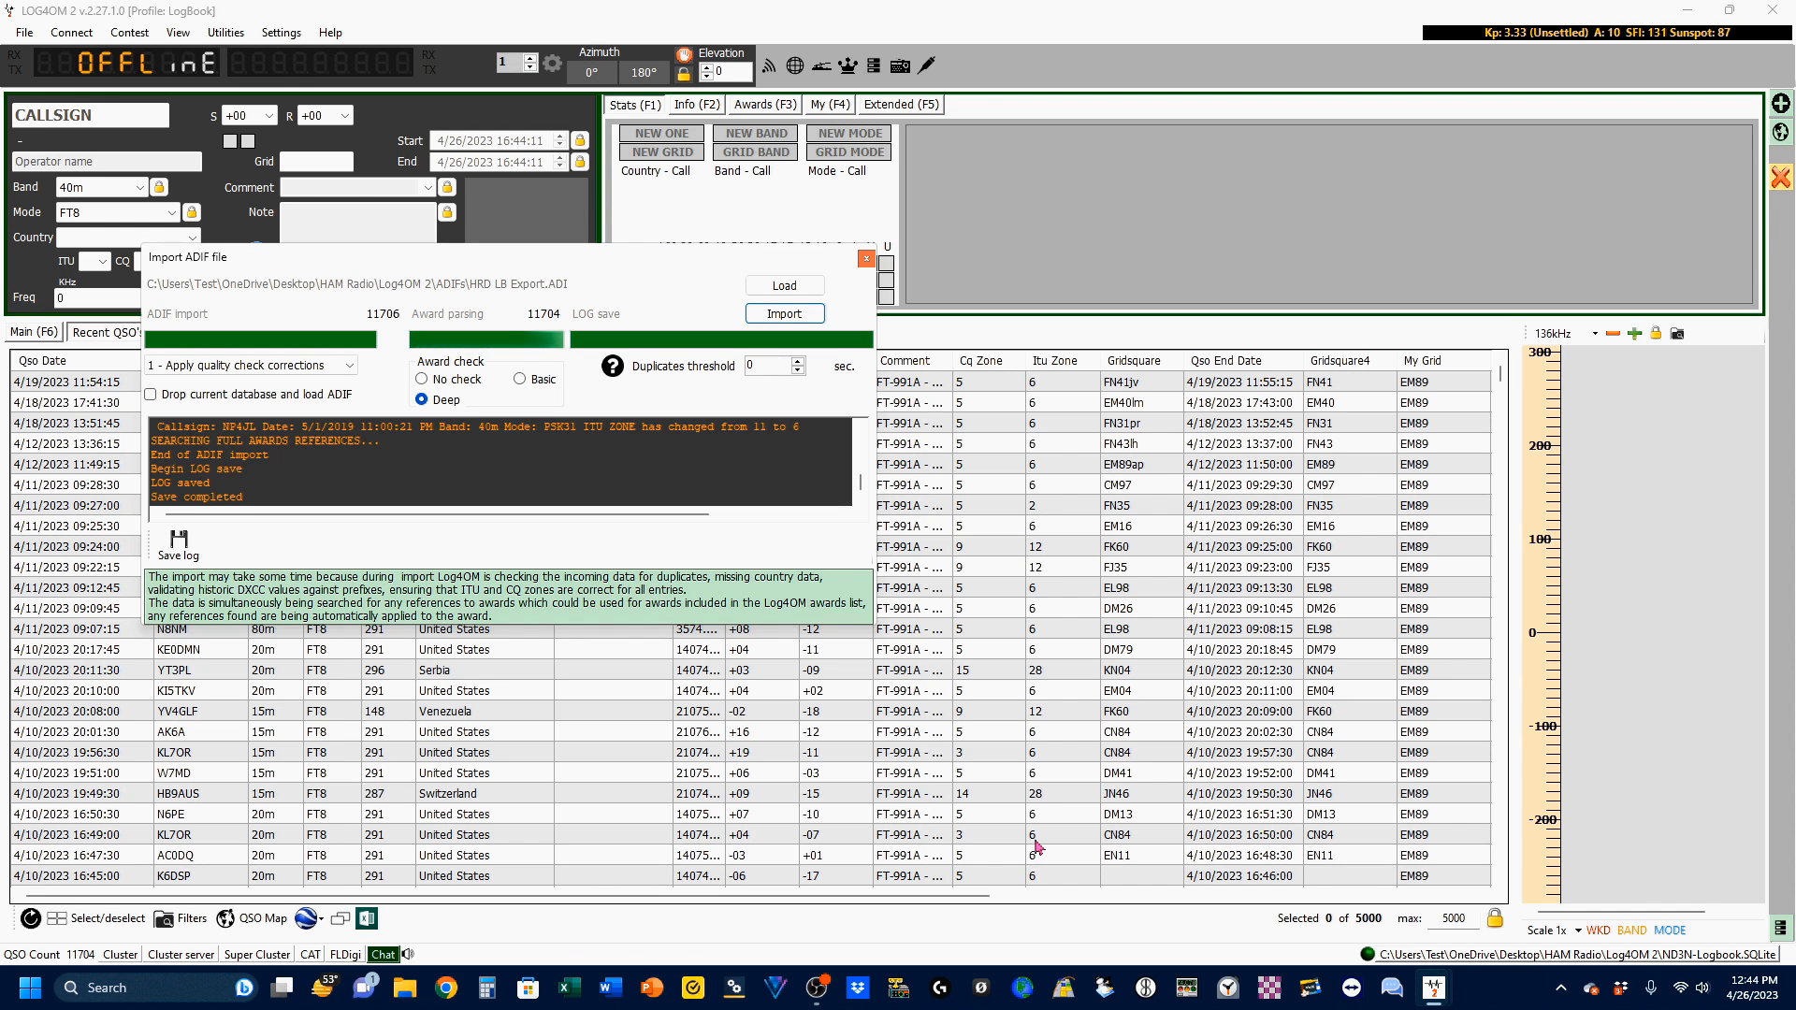
scroll(257, 452, "up", 5)
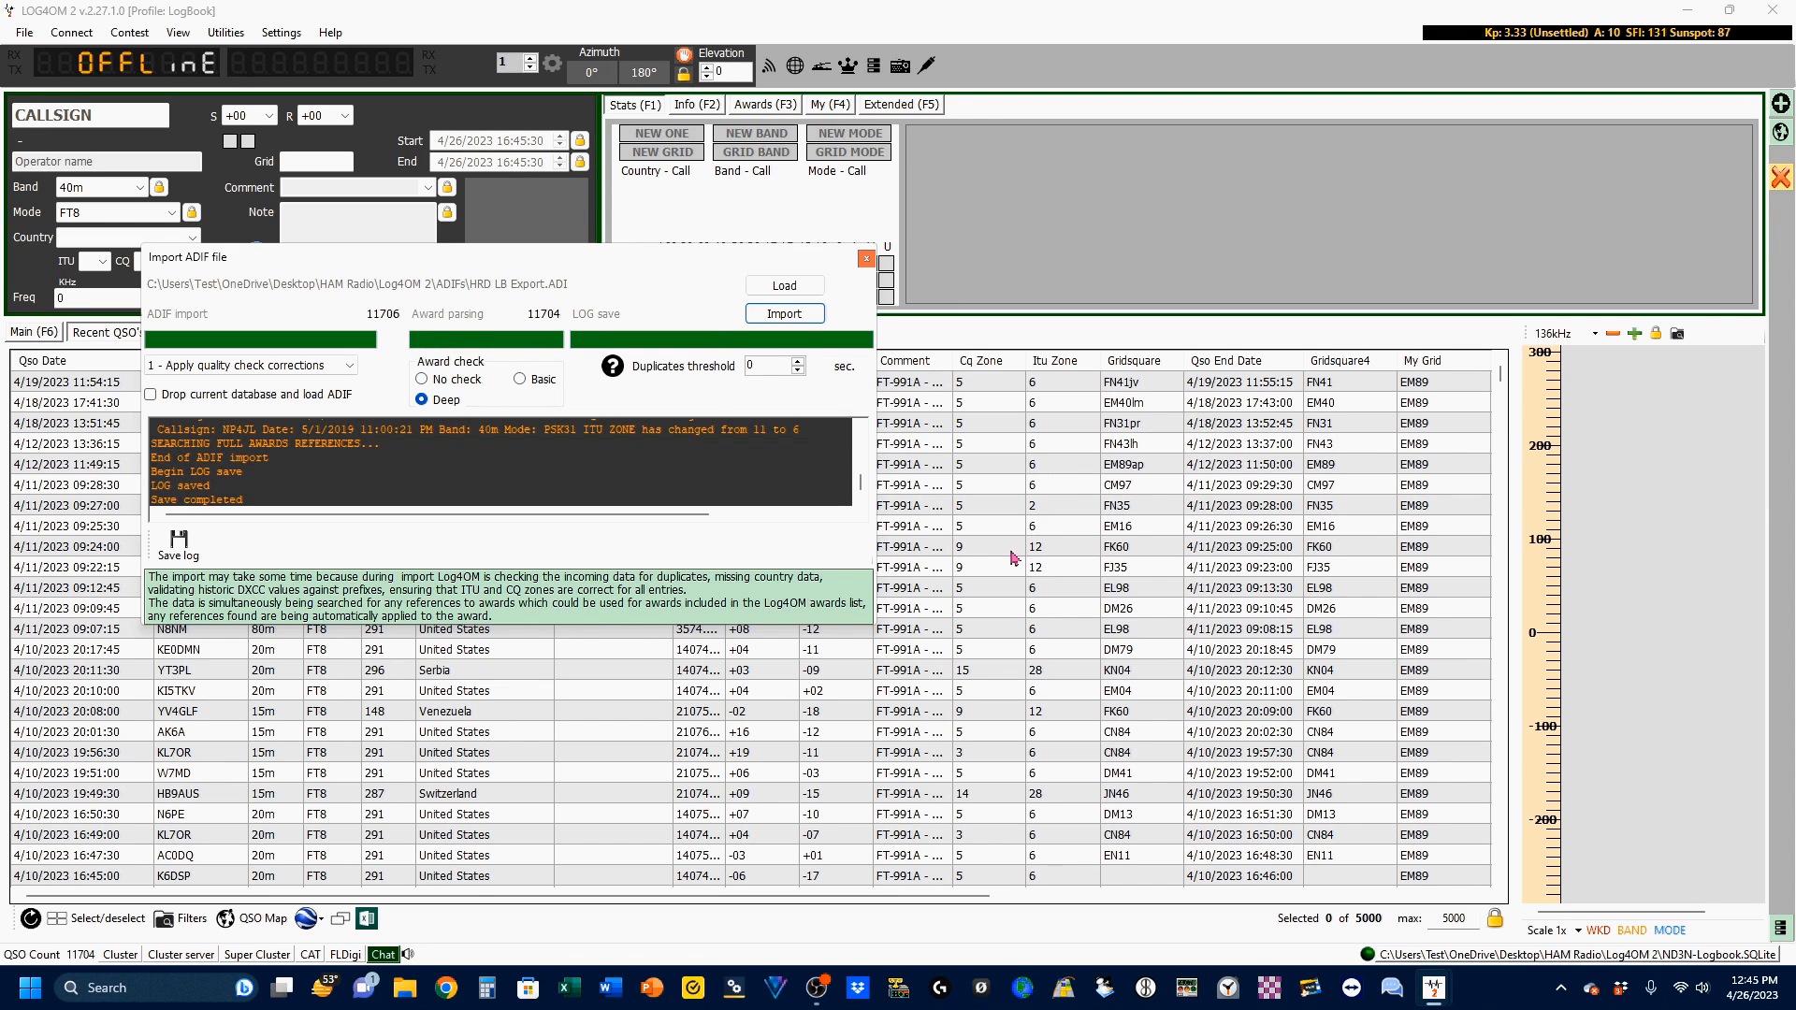
left_click(865, 259)
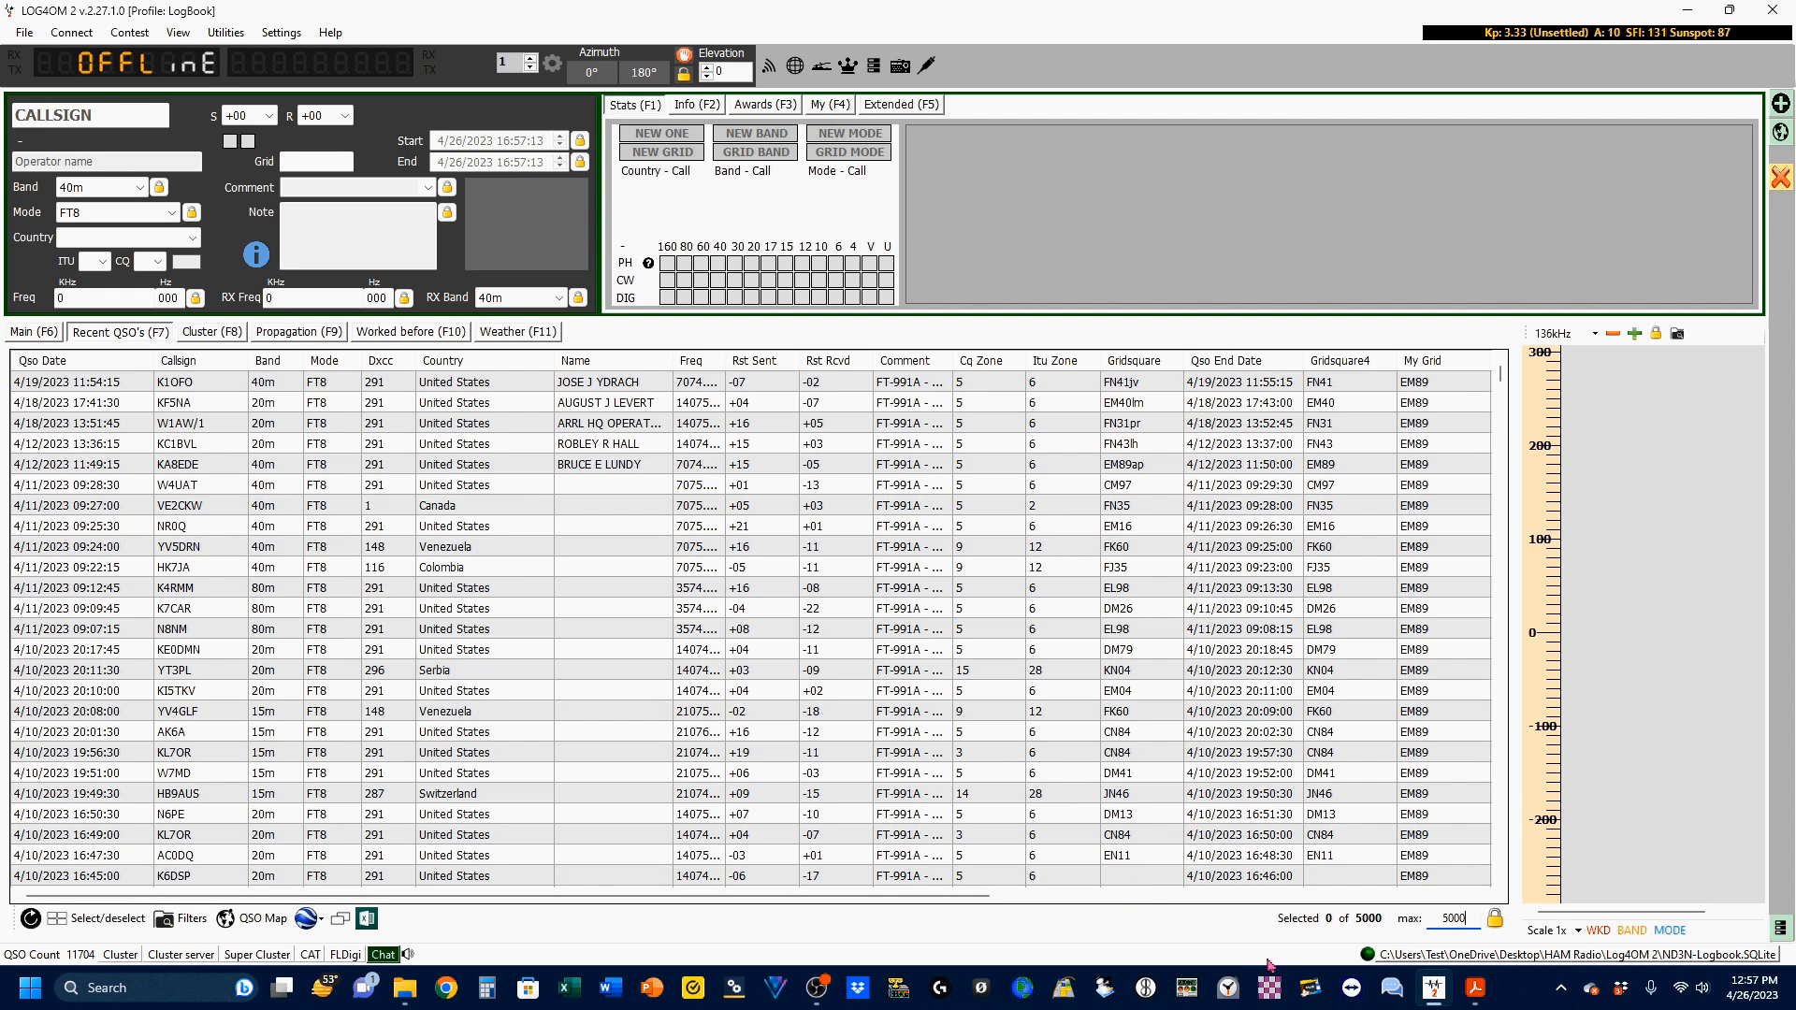
Step: Set the maximum number of entries shown in the Recent QSO's list to 100
left_click(1472, 920)
key("Delete")
key("Delete")
key("Delete")
key("Delete")
type("100")
Step: Set the GRID default row count in the program settings to 100, save and apply it, and check the Recent QSO's list
left_click(277, 34)
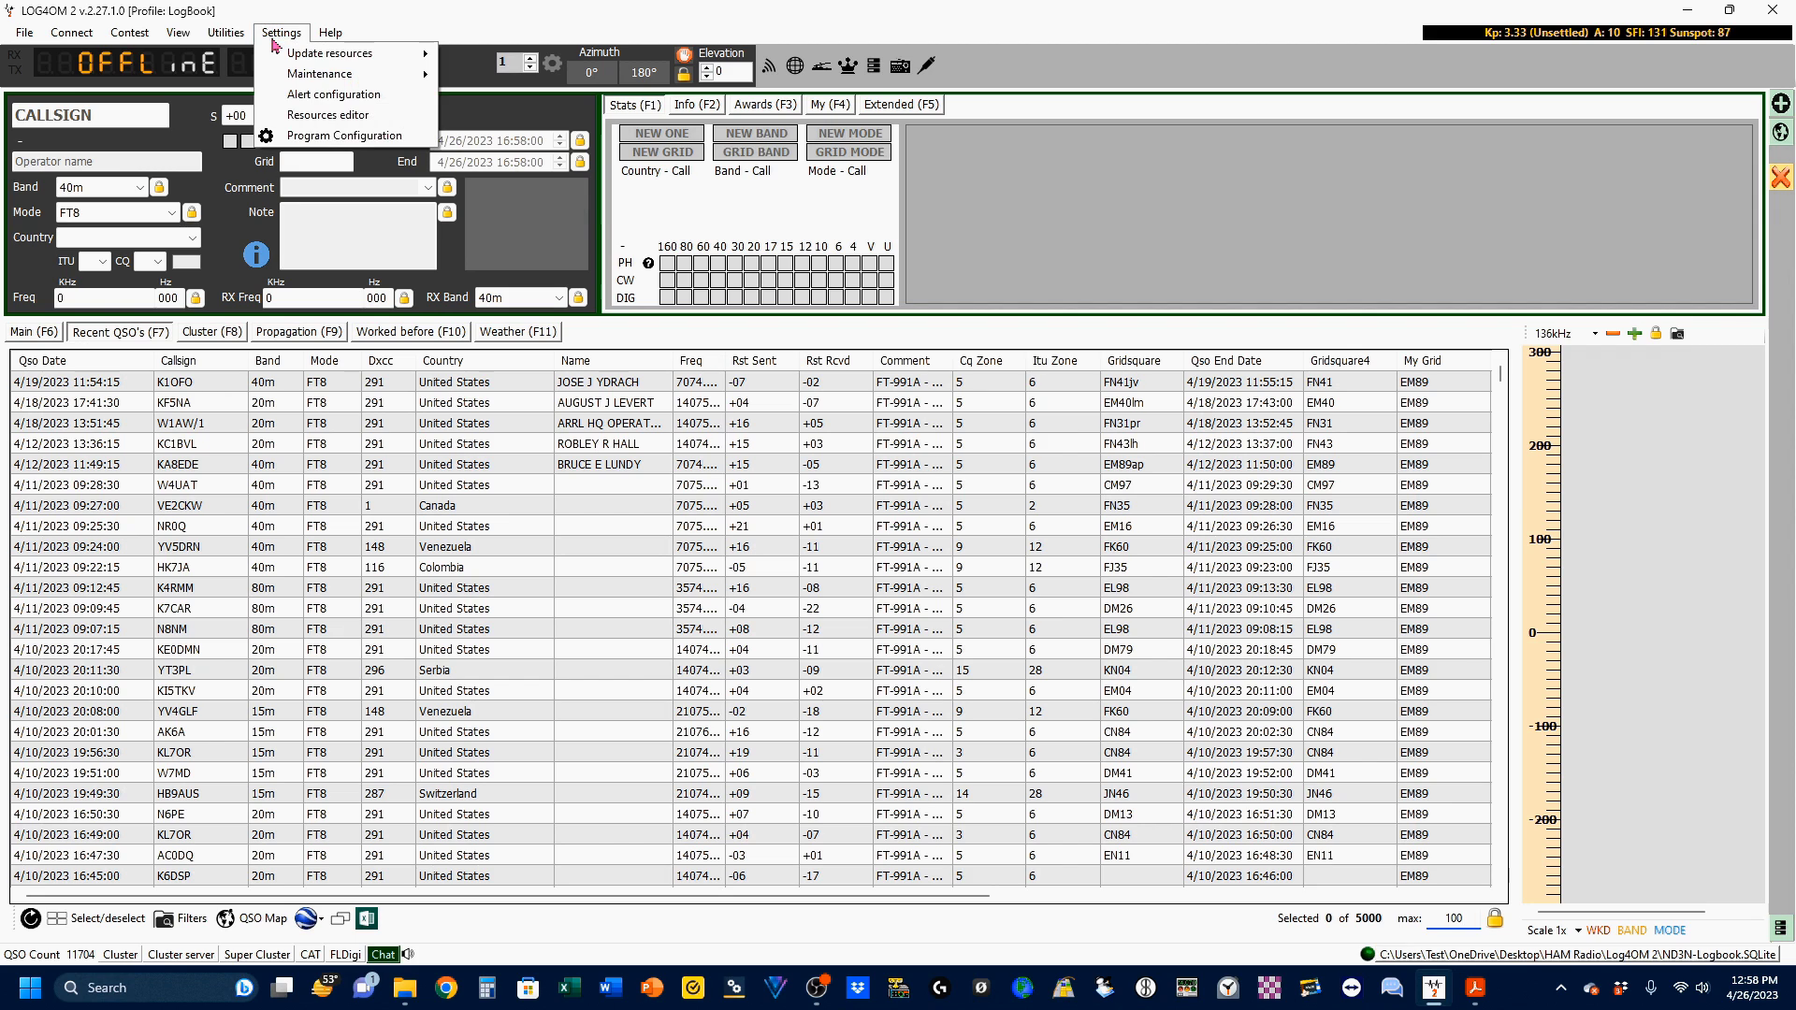
left_click(333, 137)
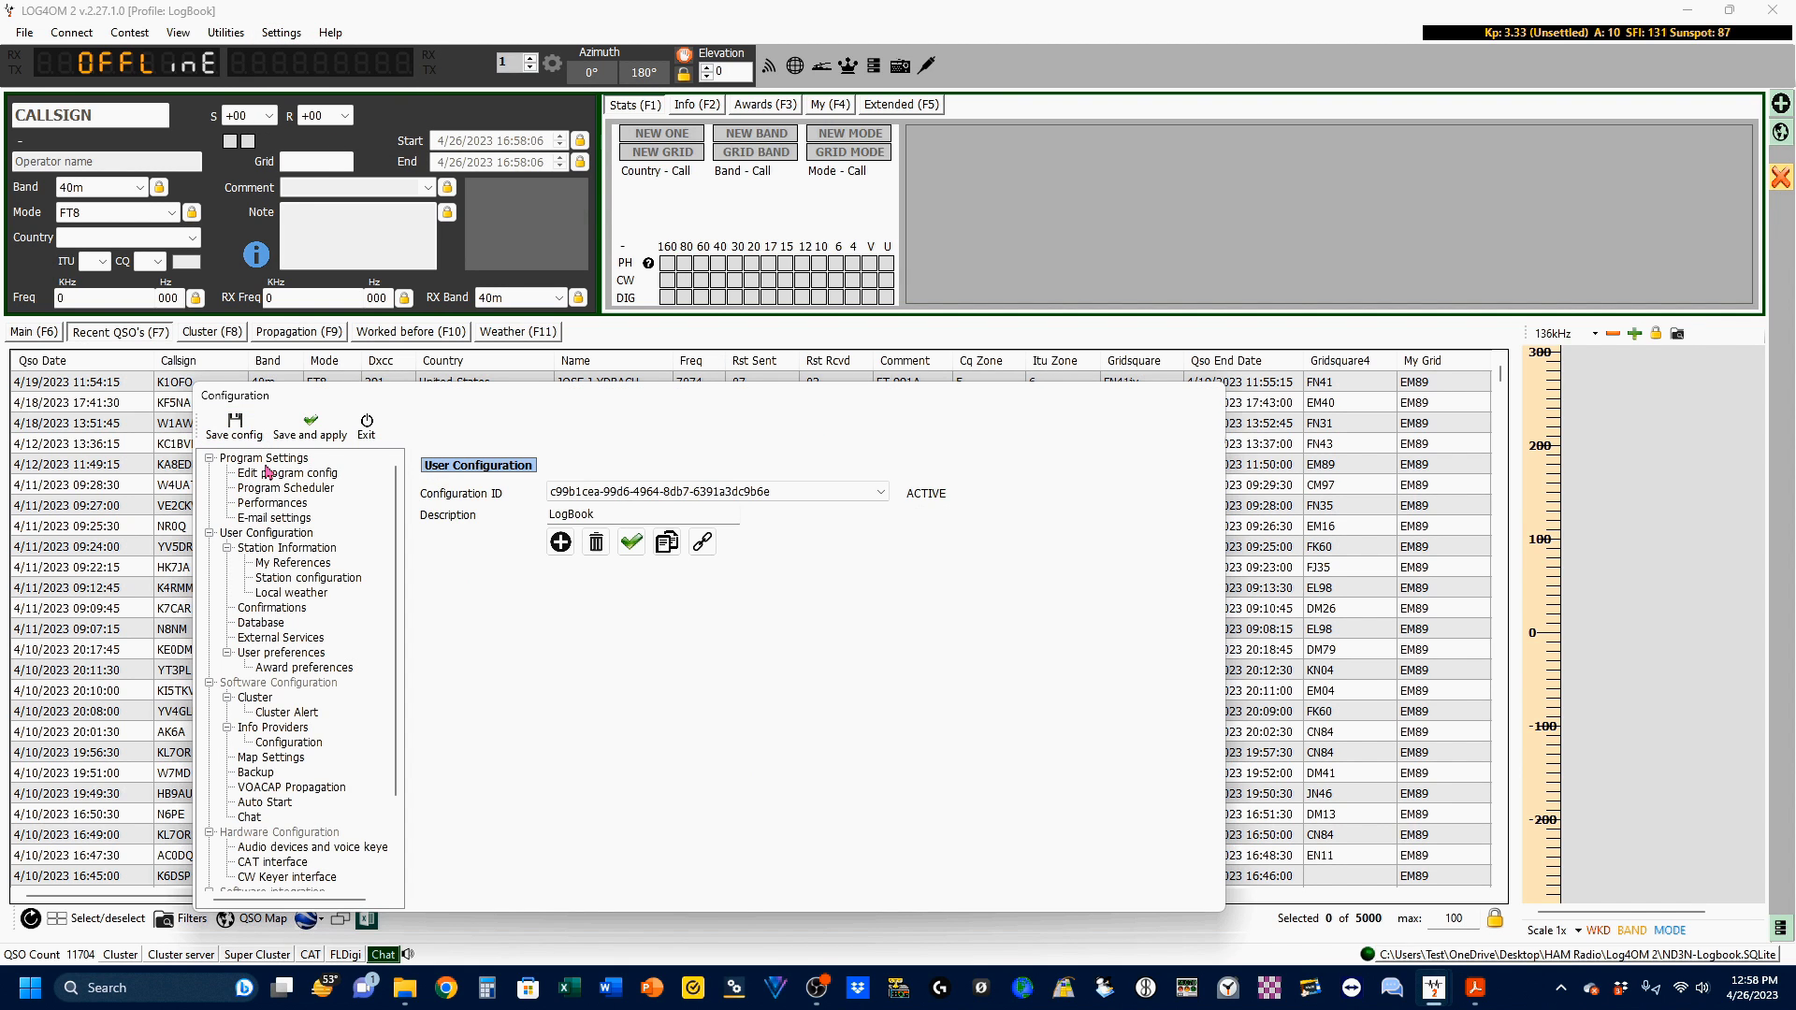
left_click(268, 462)
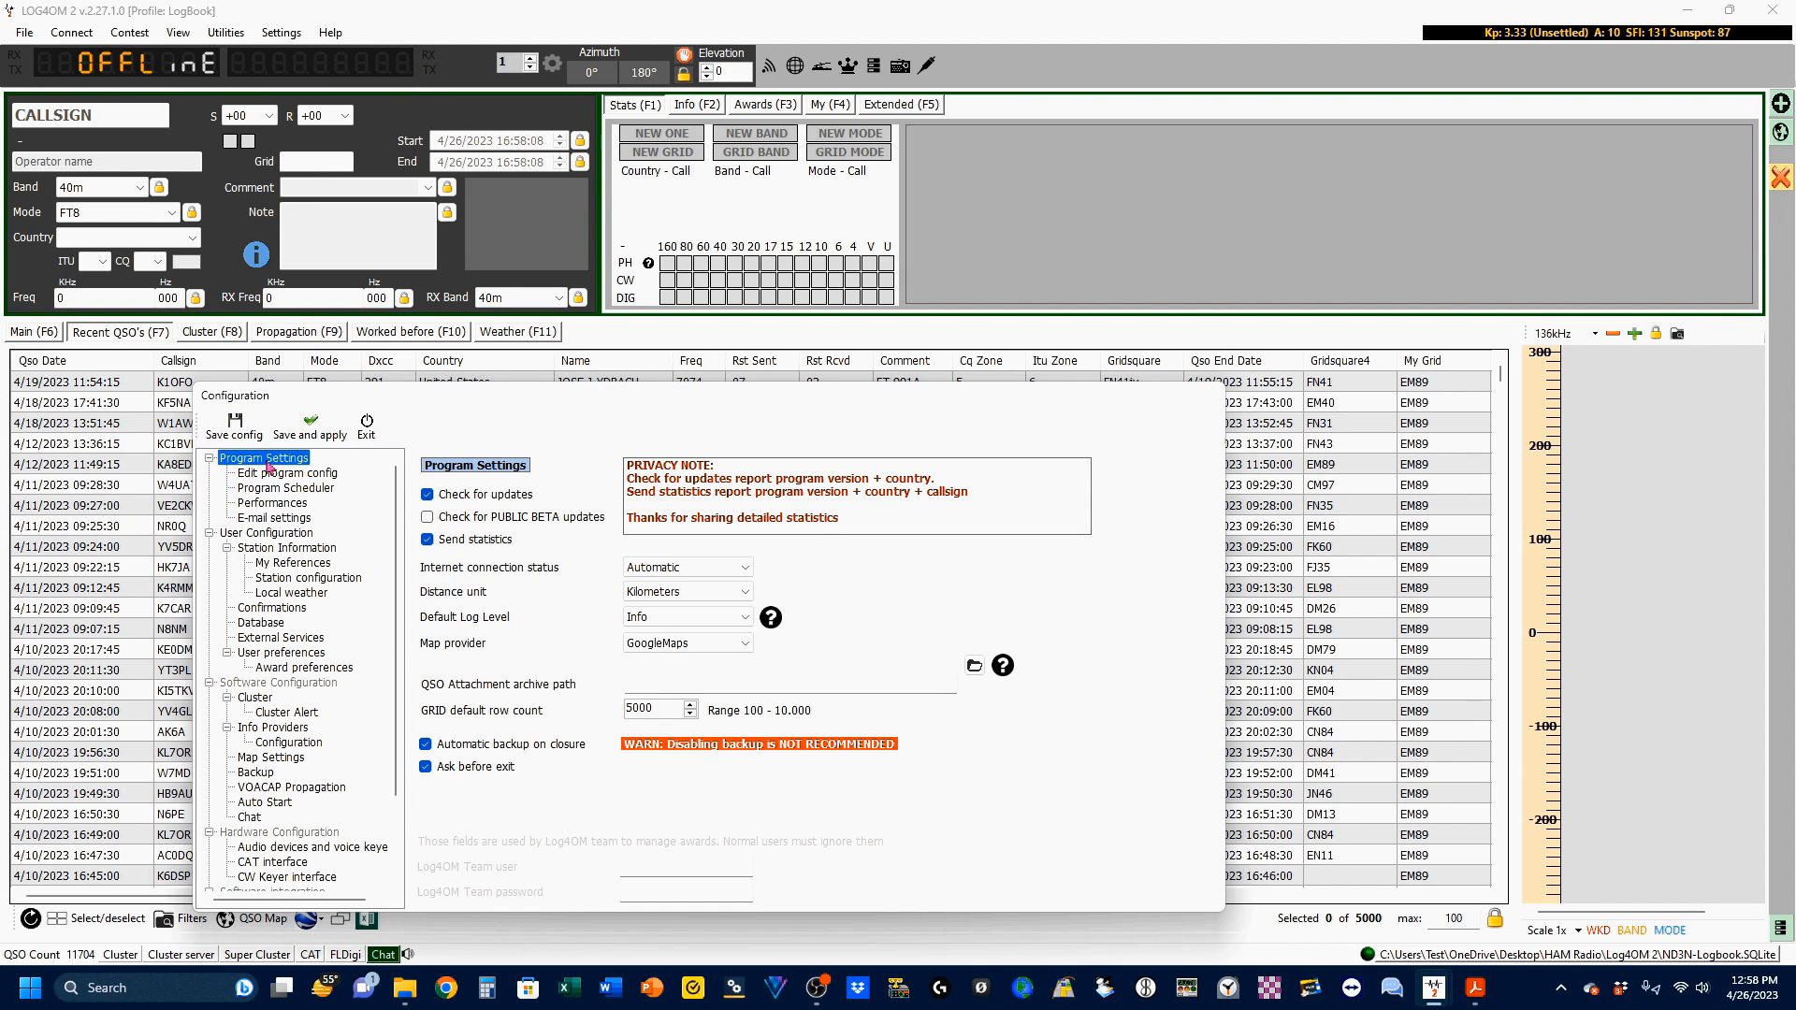
left_click(668, 708)
type("100")
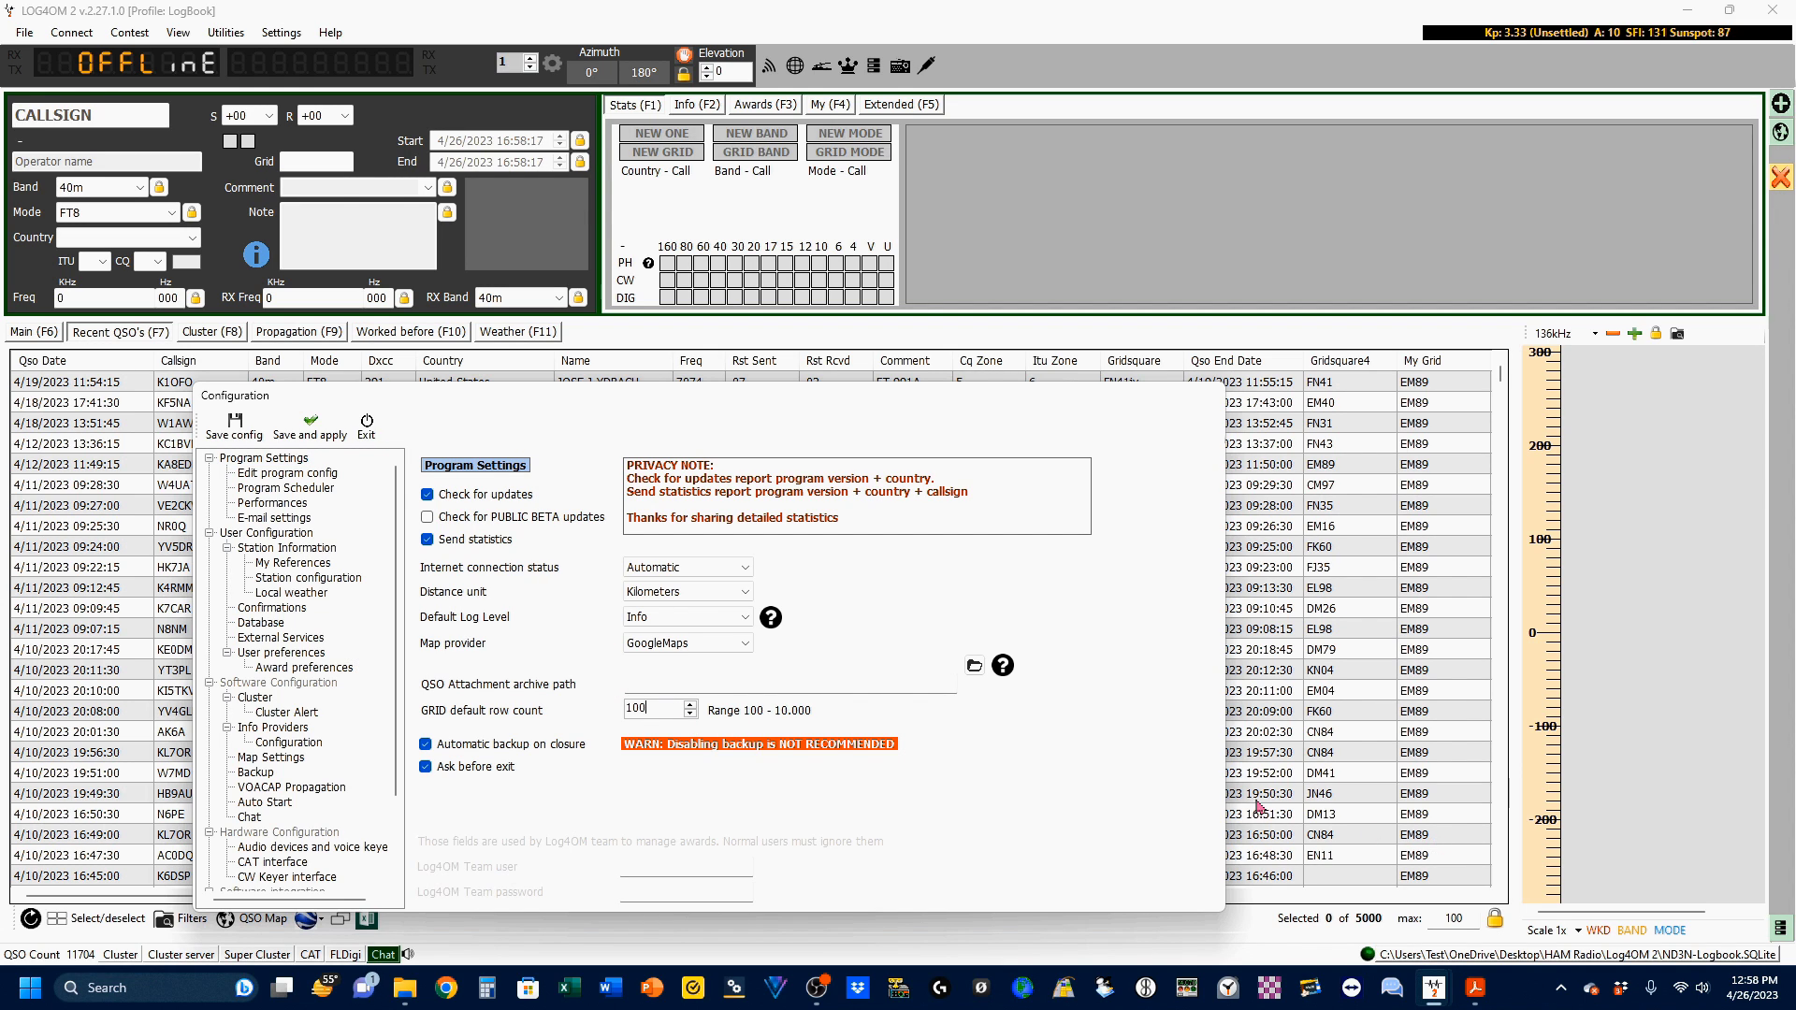
left_click(311, 427)
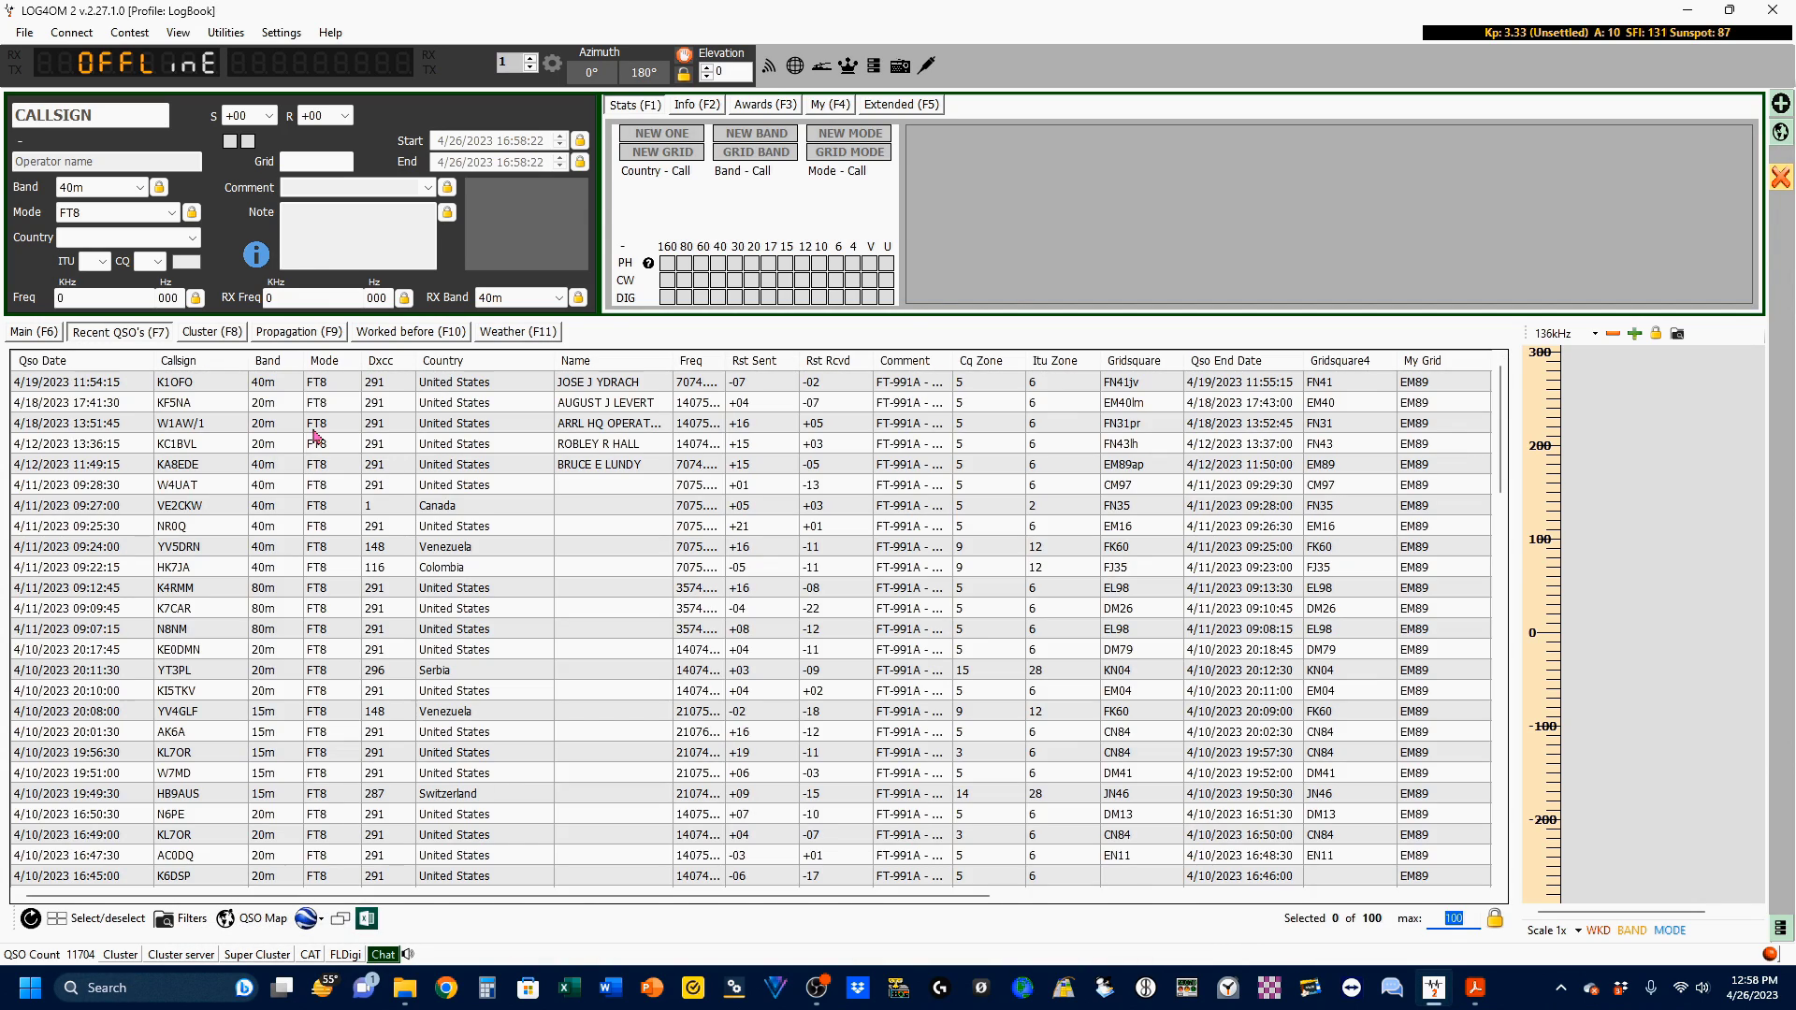
scroll(440, 492, "down", 15)
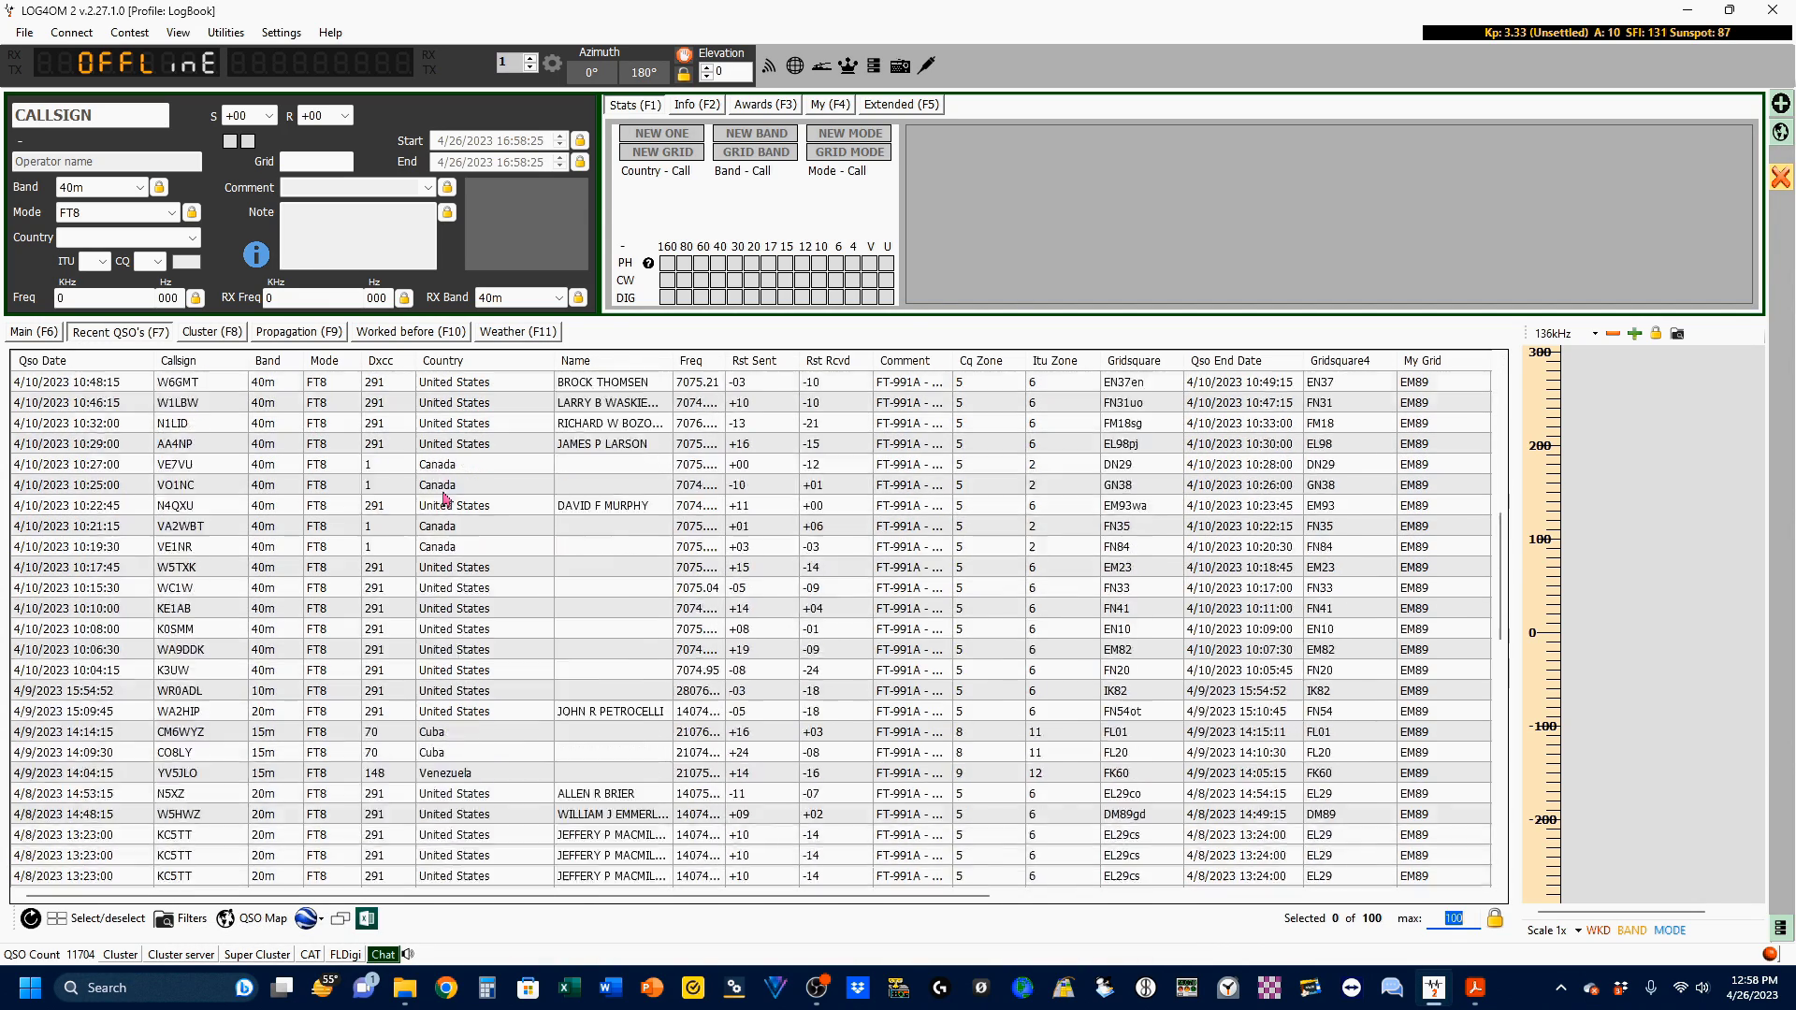
scroll(446, 499, "up", 15)
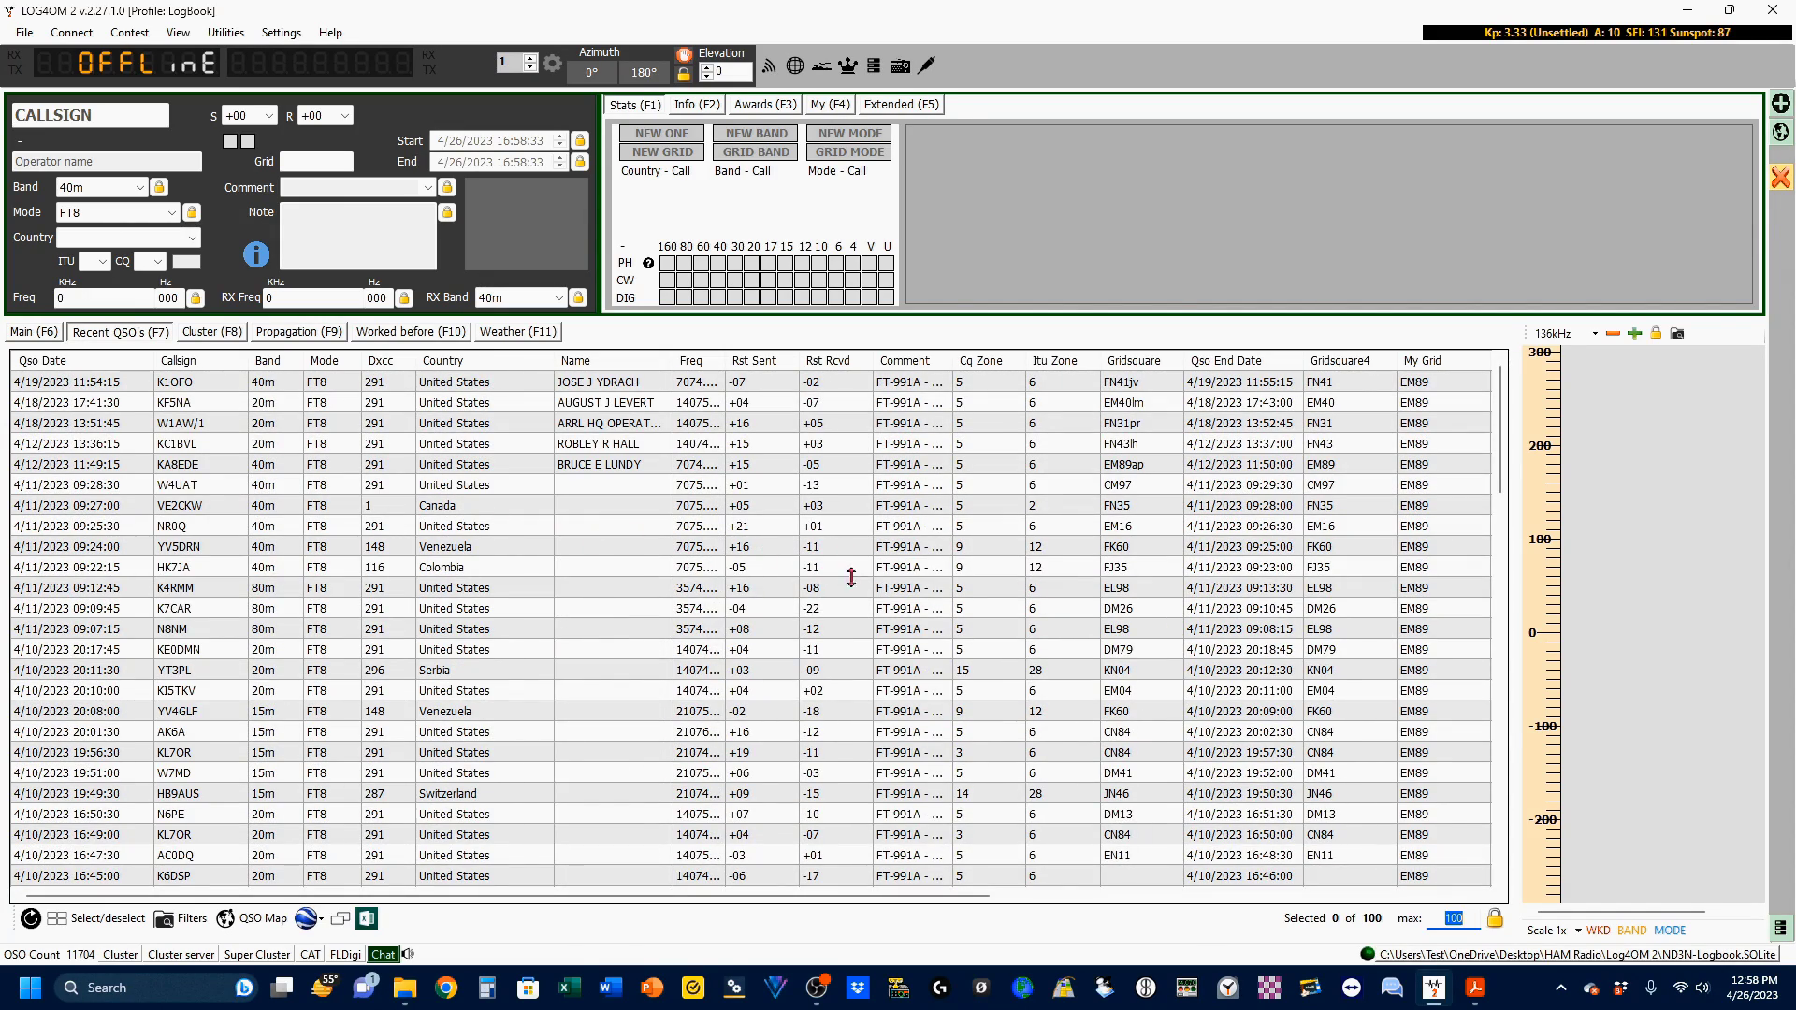
Step: Set the maximum number of entries shown in the Recent QSO's list to 0
left_click(1470, 918)
left_click_drag(1470, 918, 1433, 919)
type("0")
Step: Try to set the GRID default row count in the program settings to 0, and look through the older QSOs
left_click(280, 32)
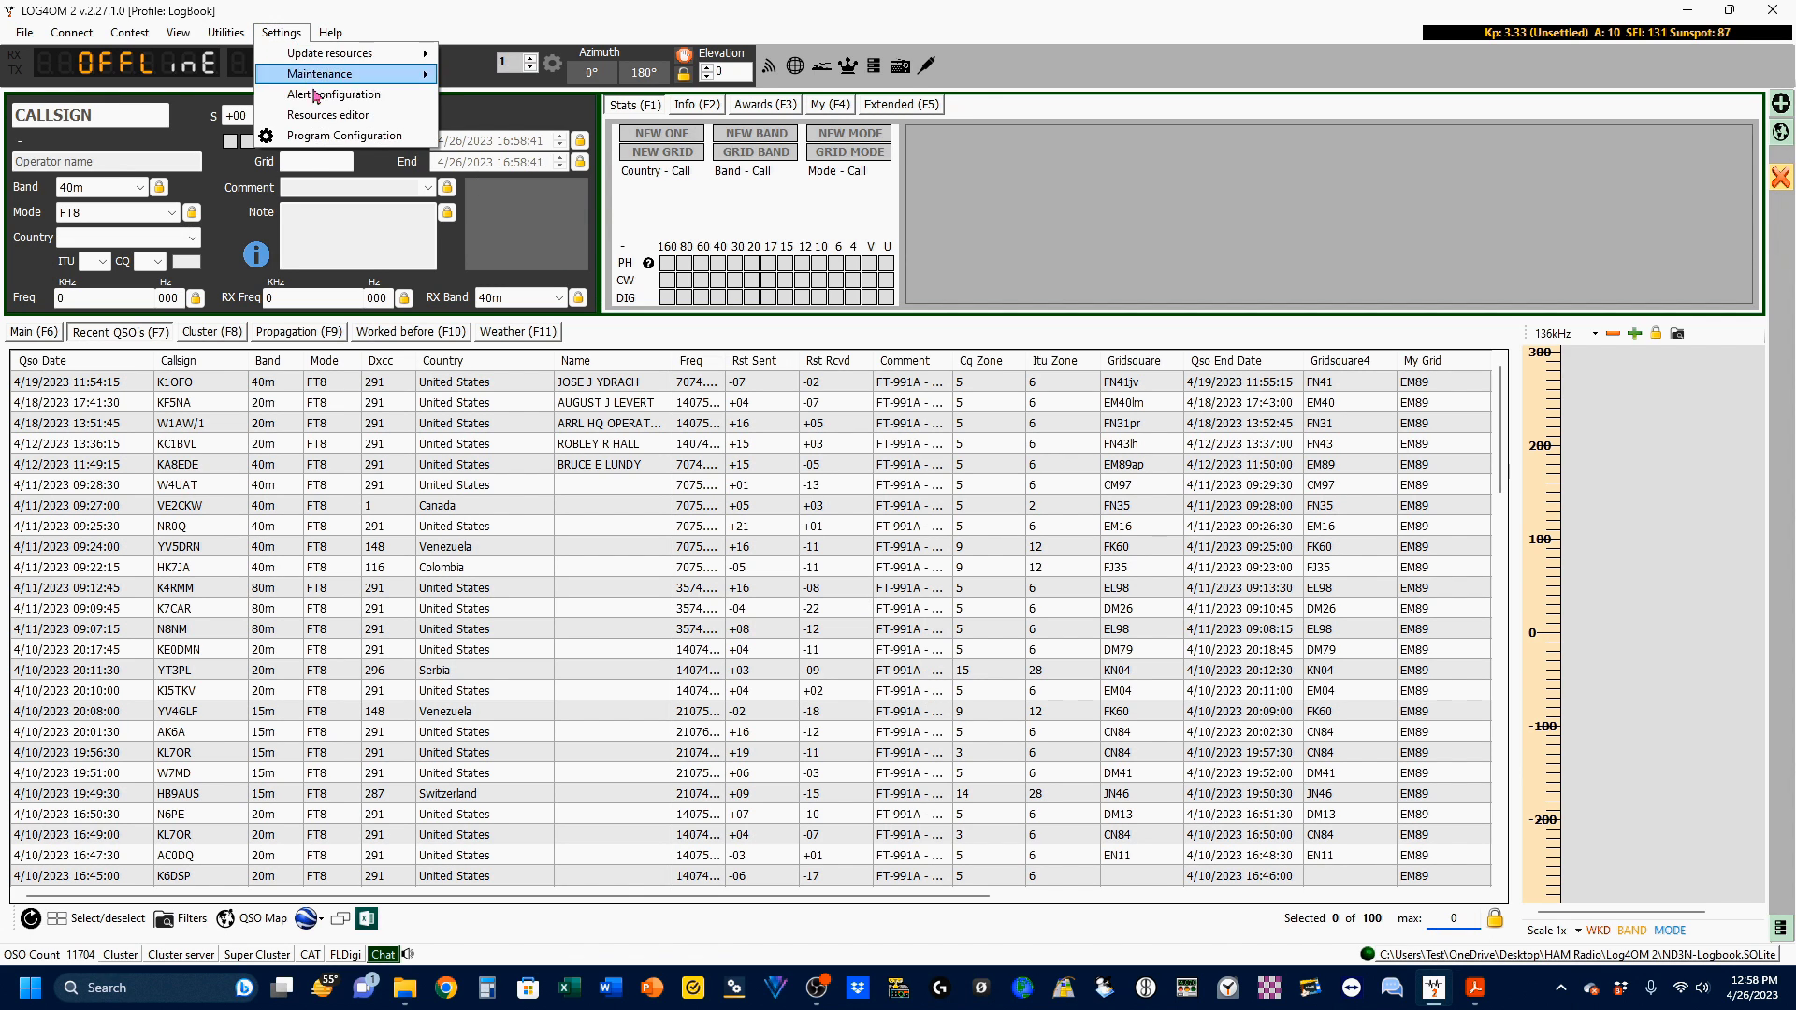
left_click(332, 138)
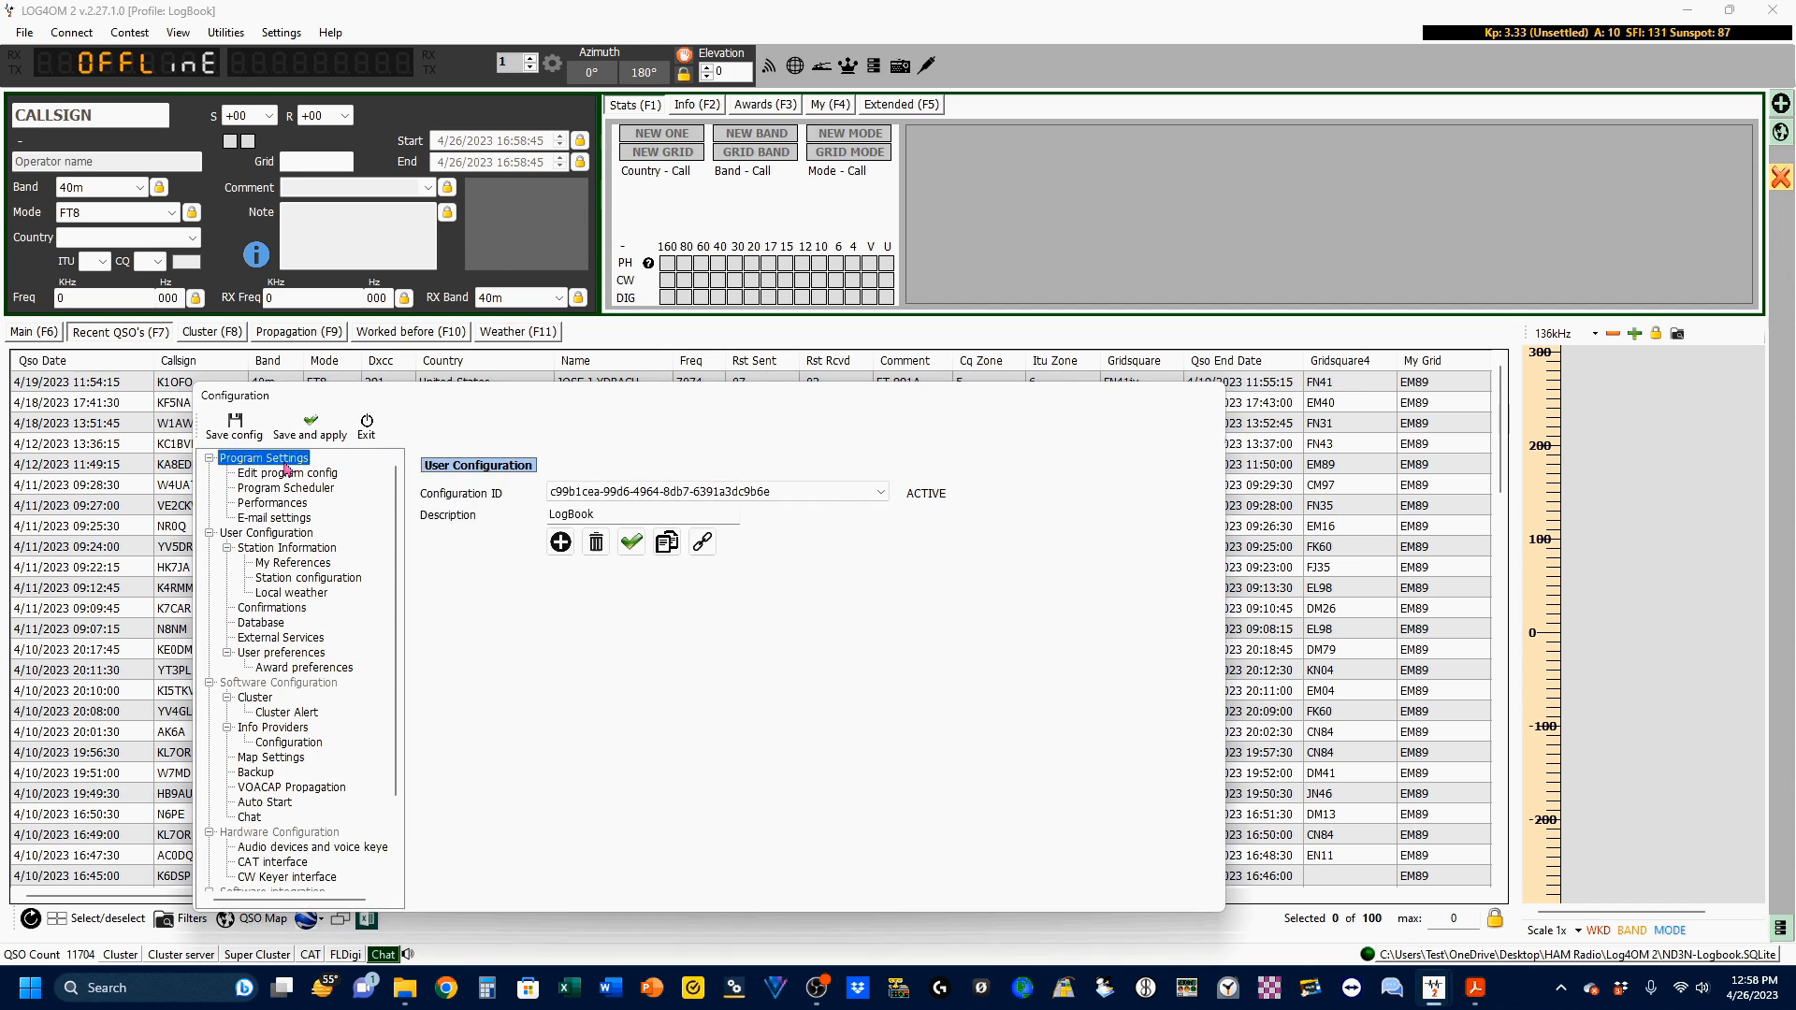
double_click(638, 708)
type("0")
key("Return")
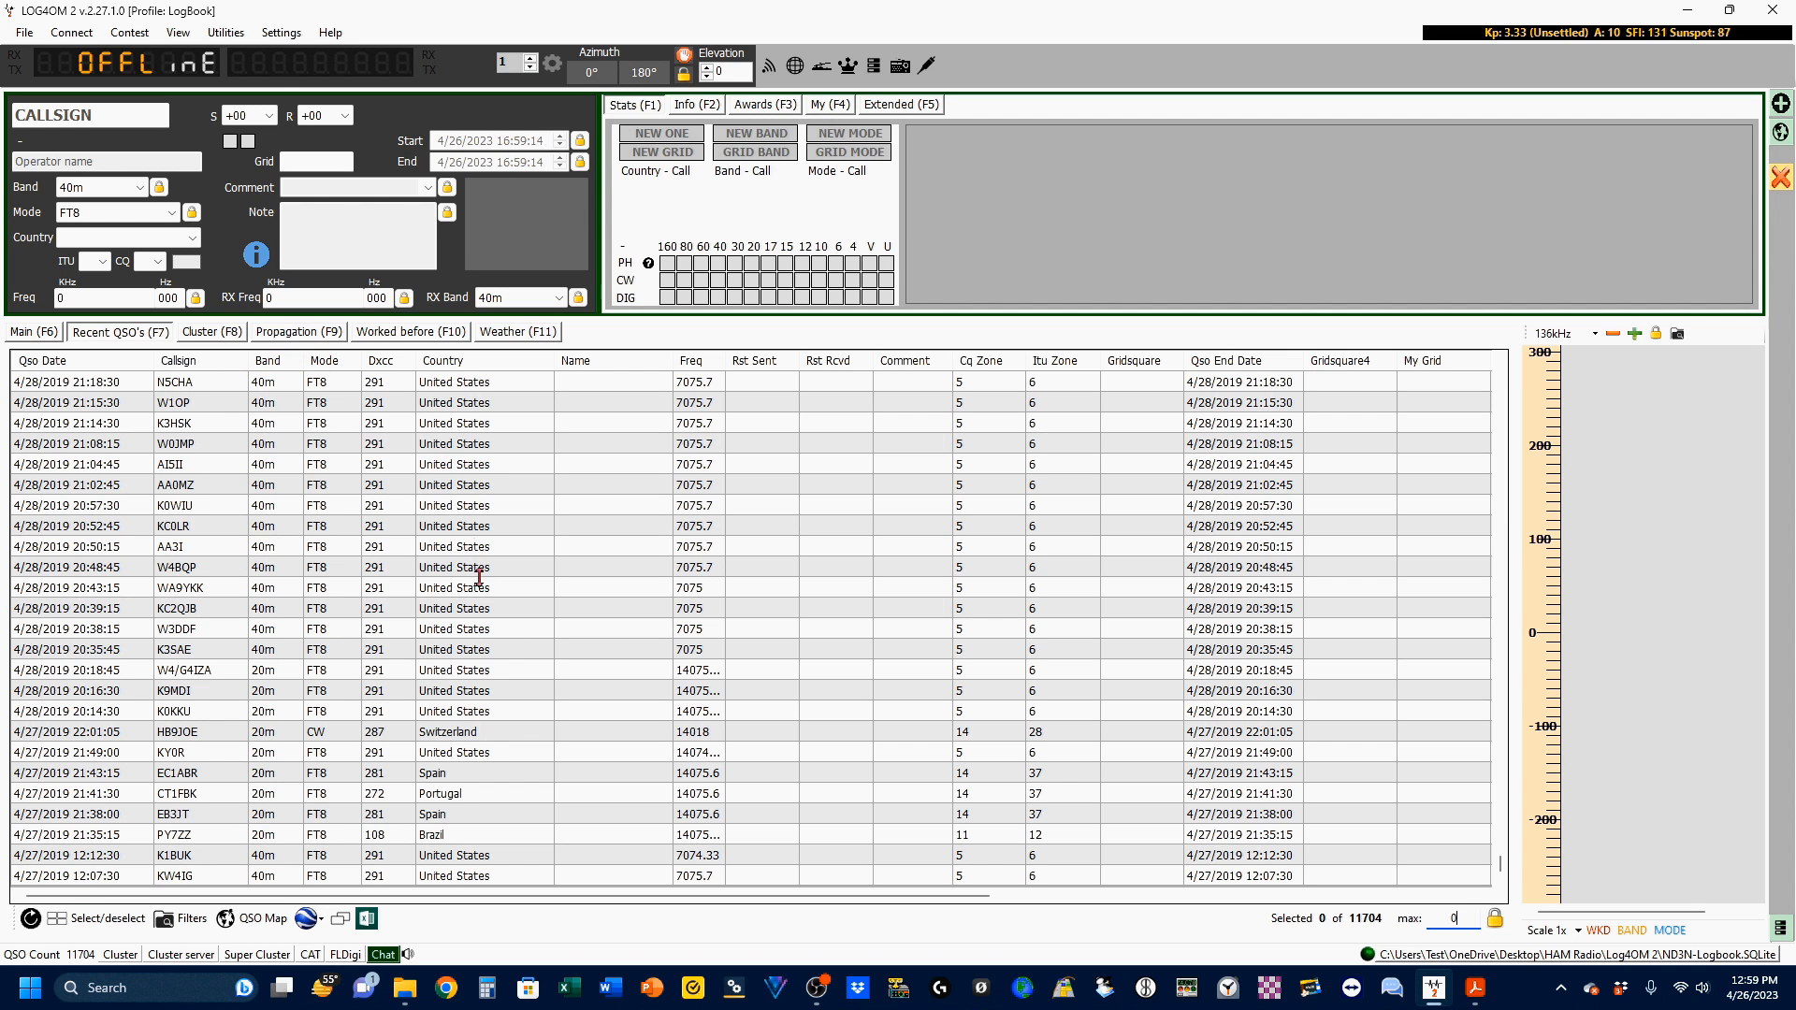
scroll(444, 653, "up", 10)
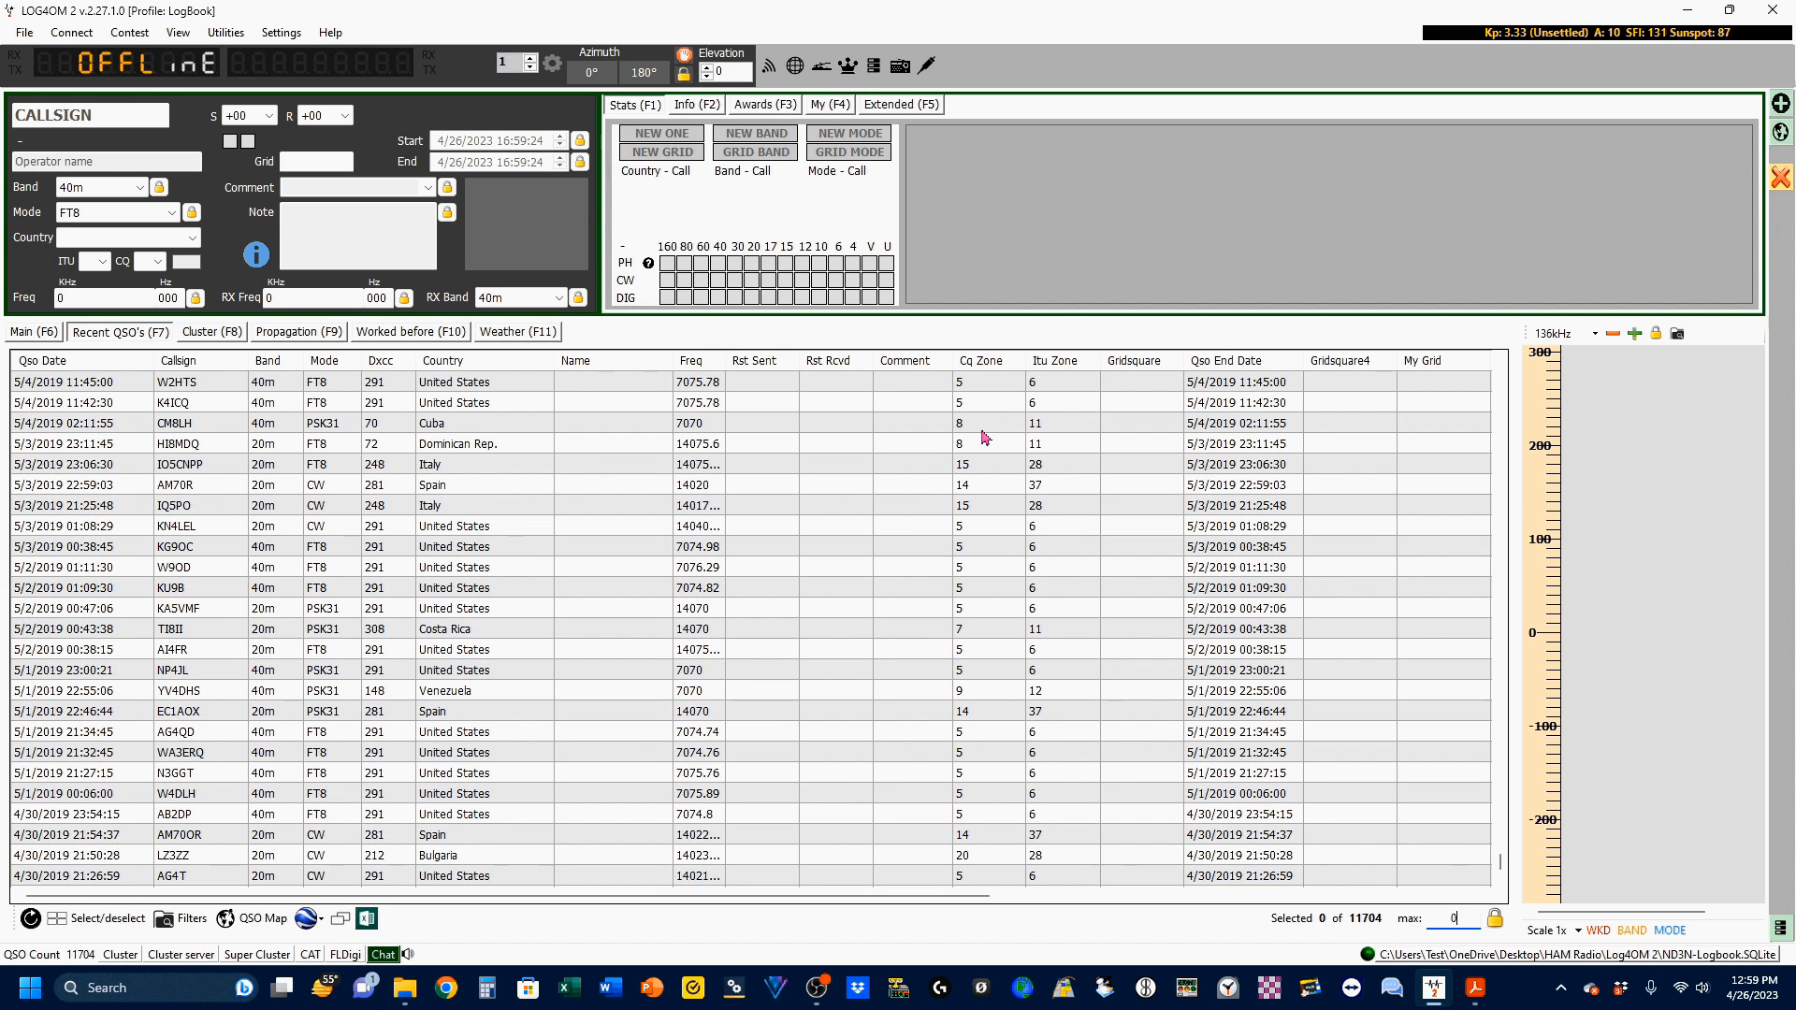
Step: Set the Recent QSO's list maximum to 500, and save and apply the program settings
key("Delete")
key("Delete")
key("Delete")
type("500")
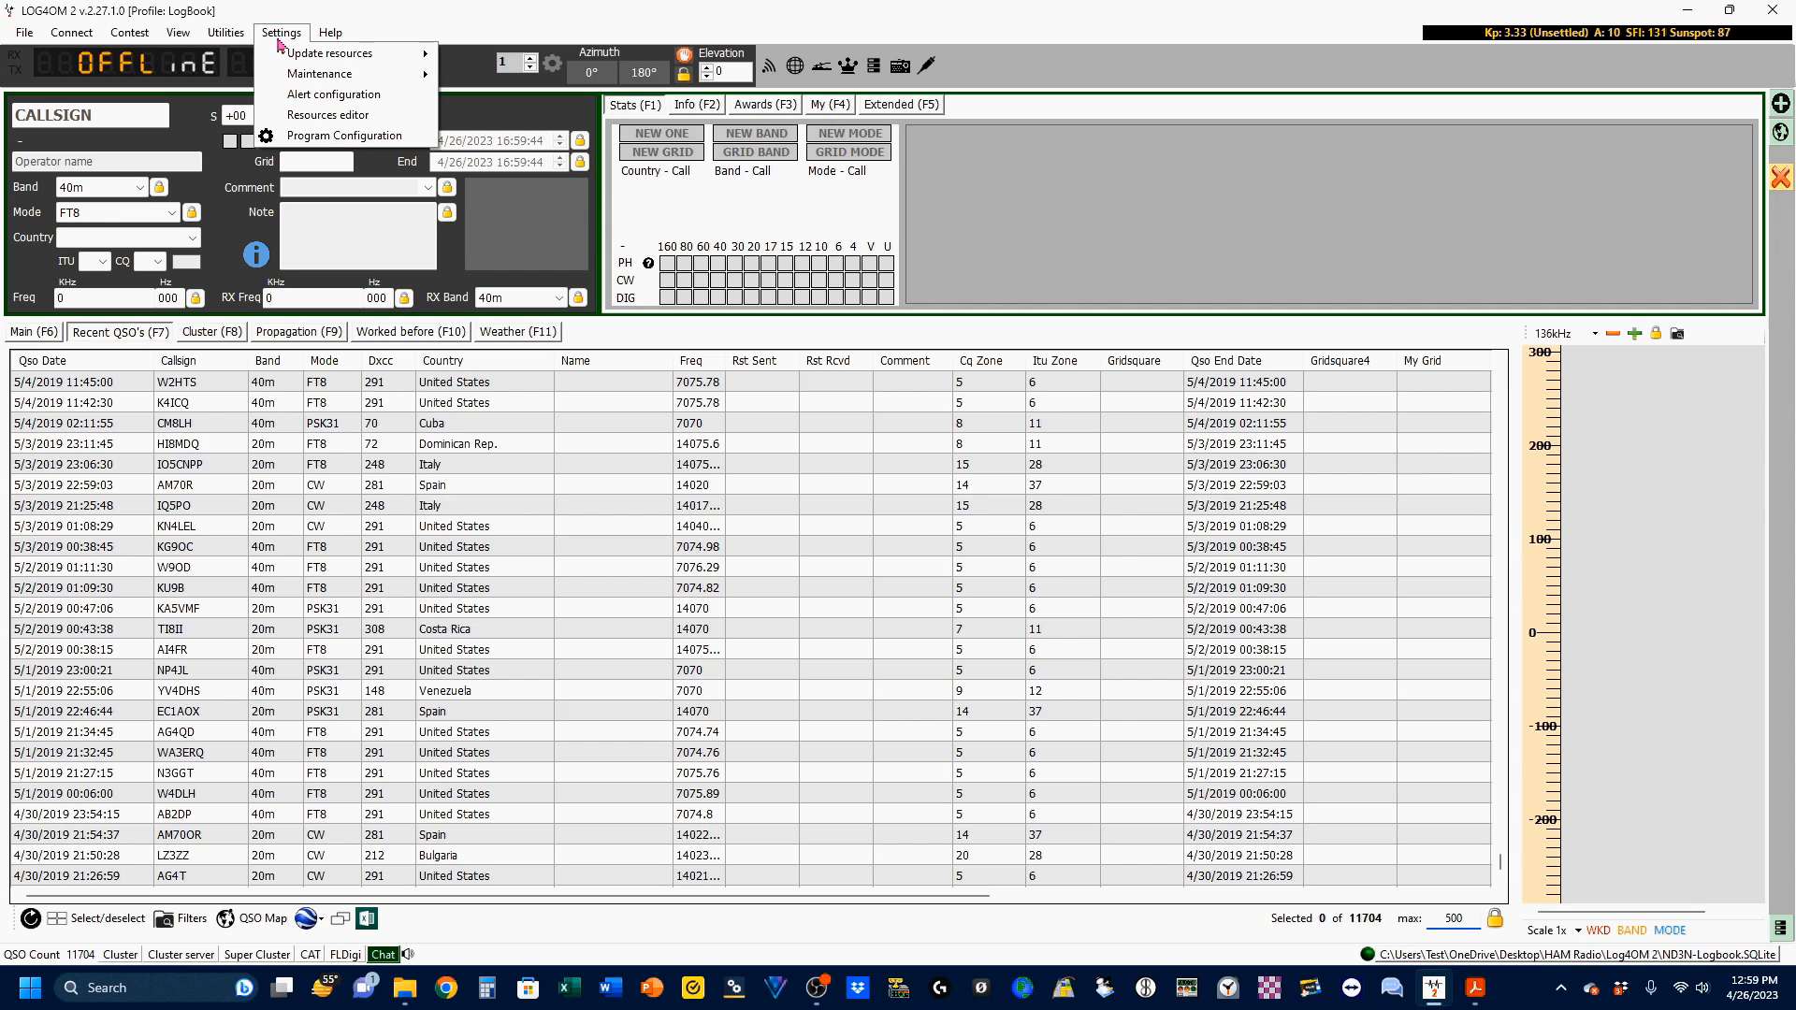
left_click(317, 138)
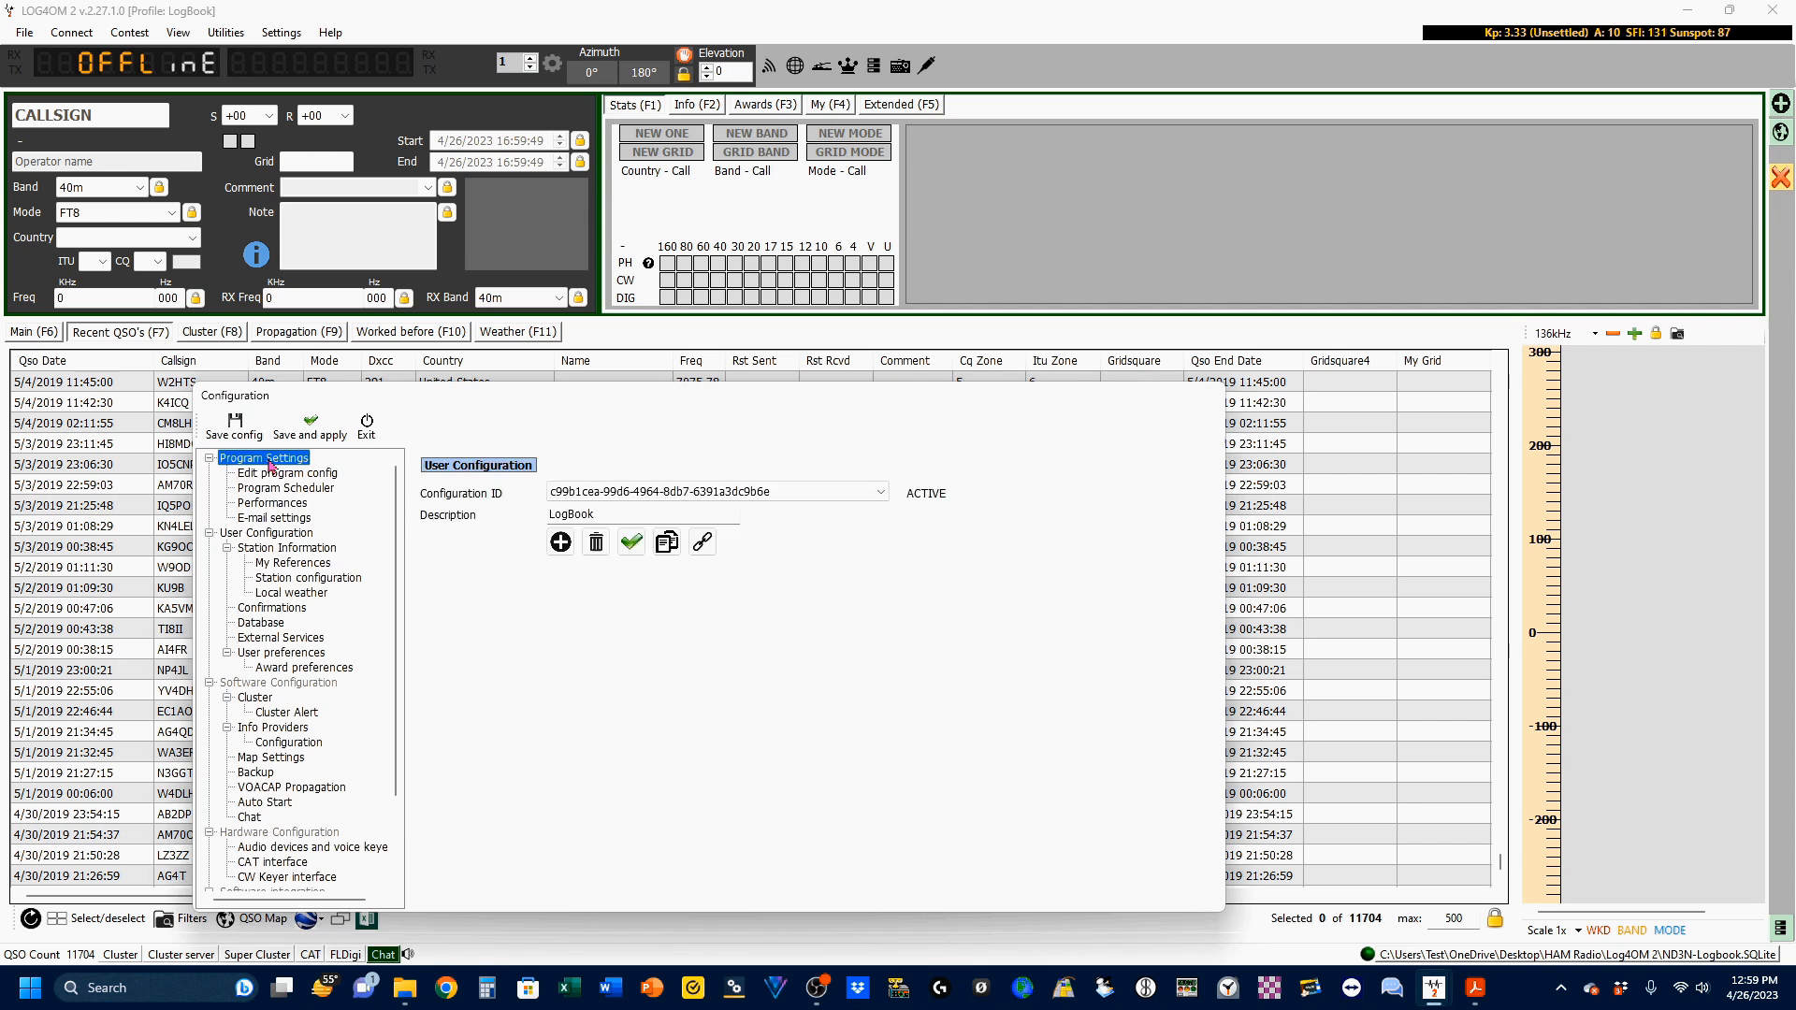
left_click(269, 461)
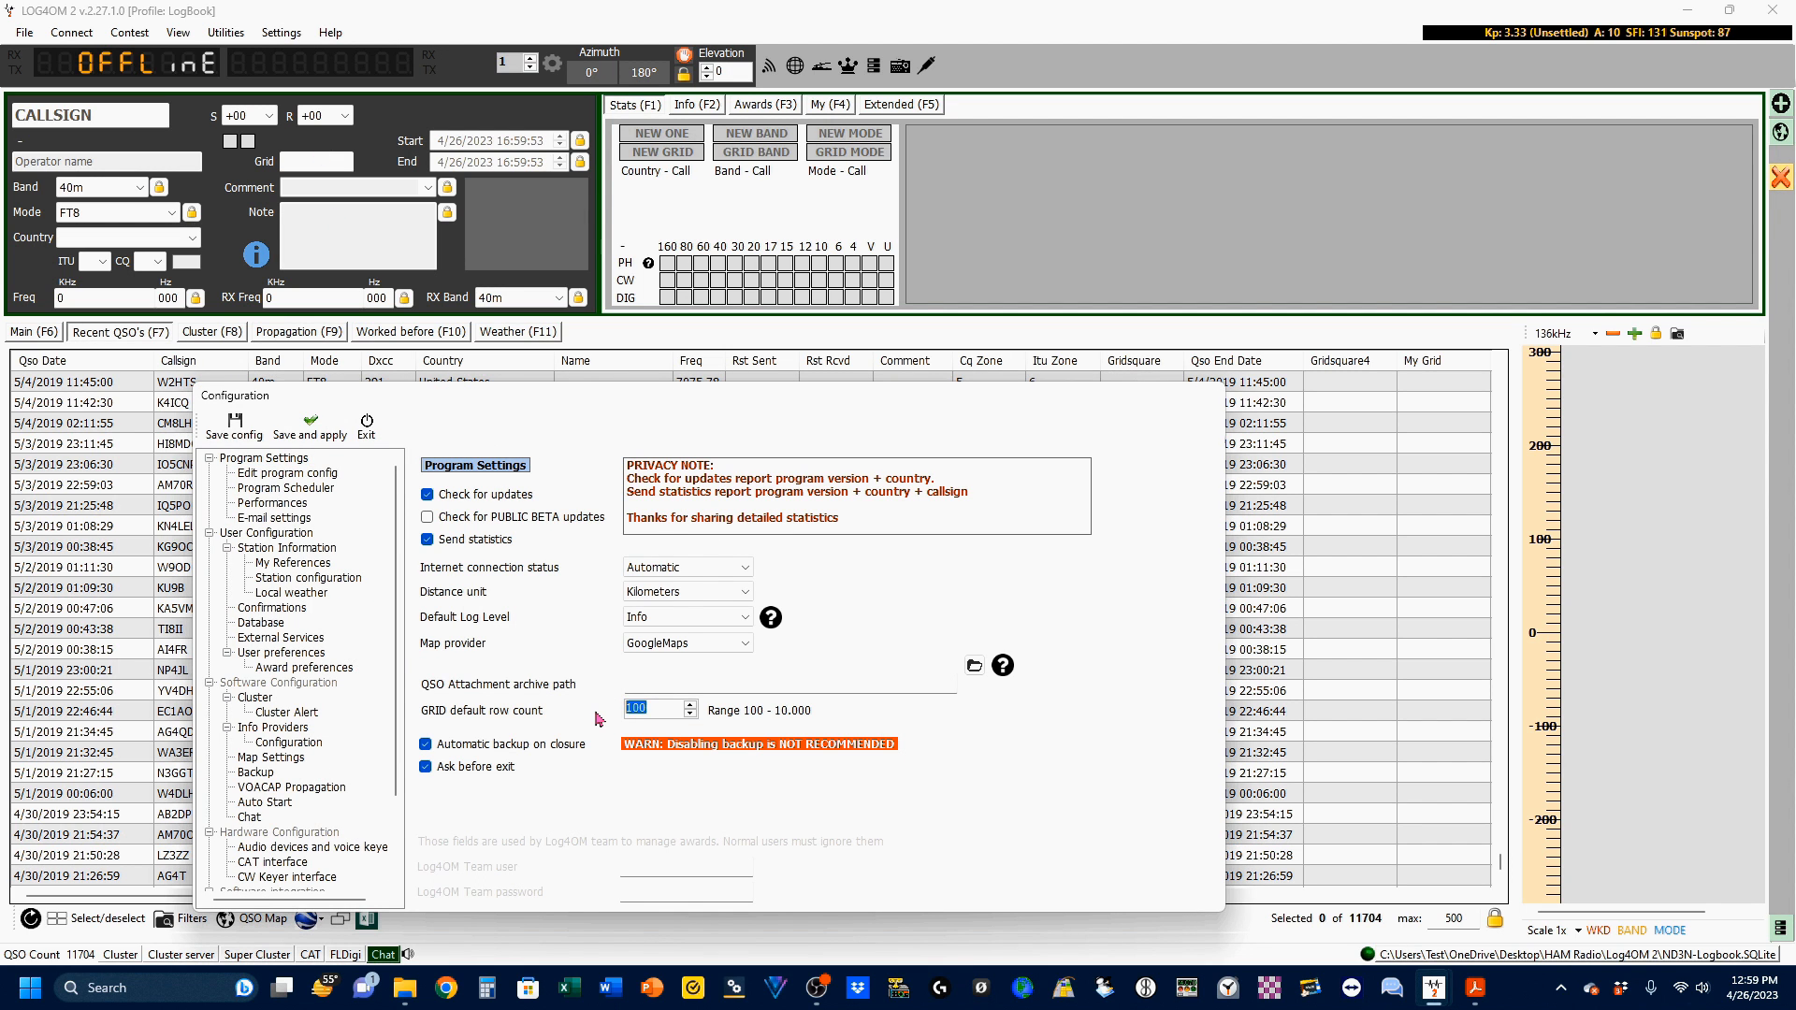
left_click(310, 425)
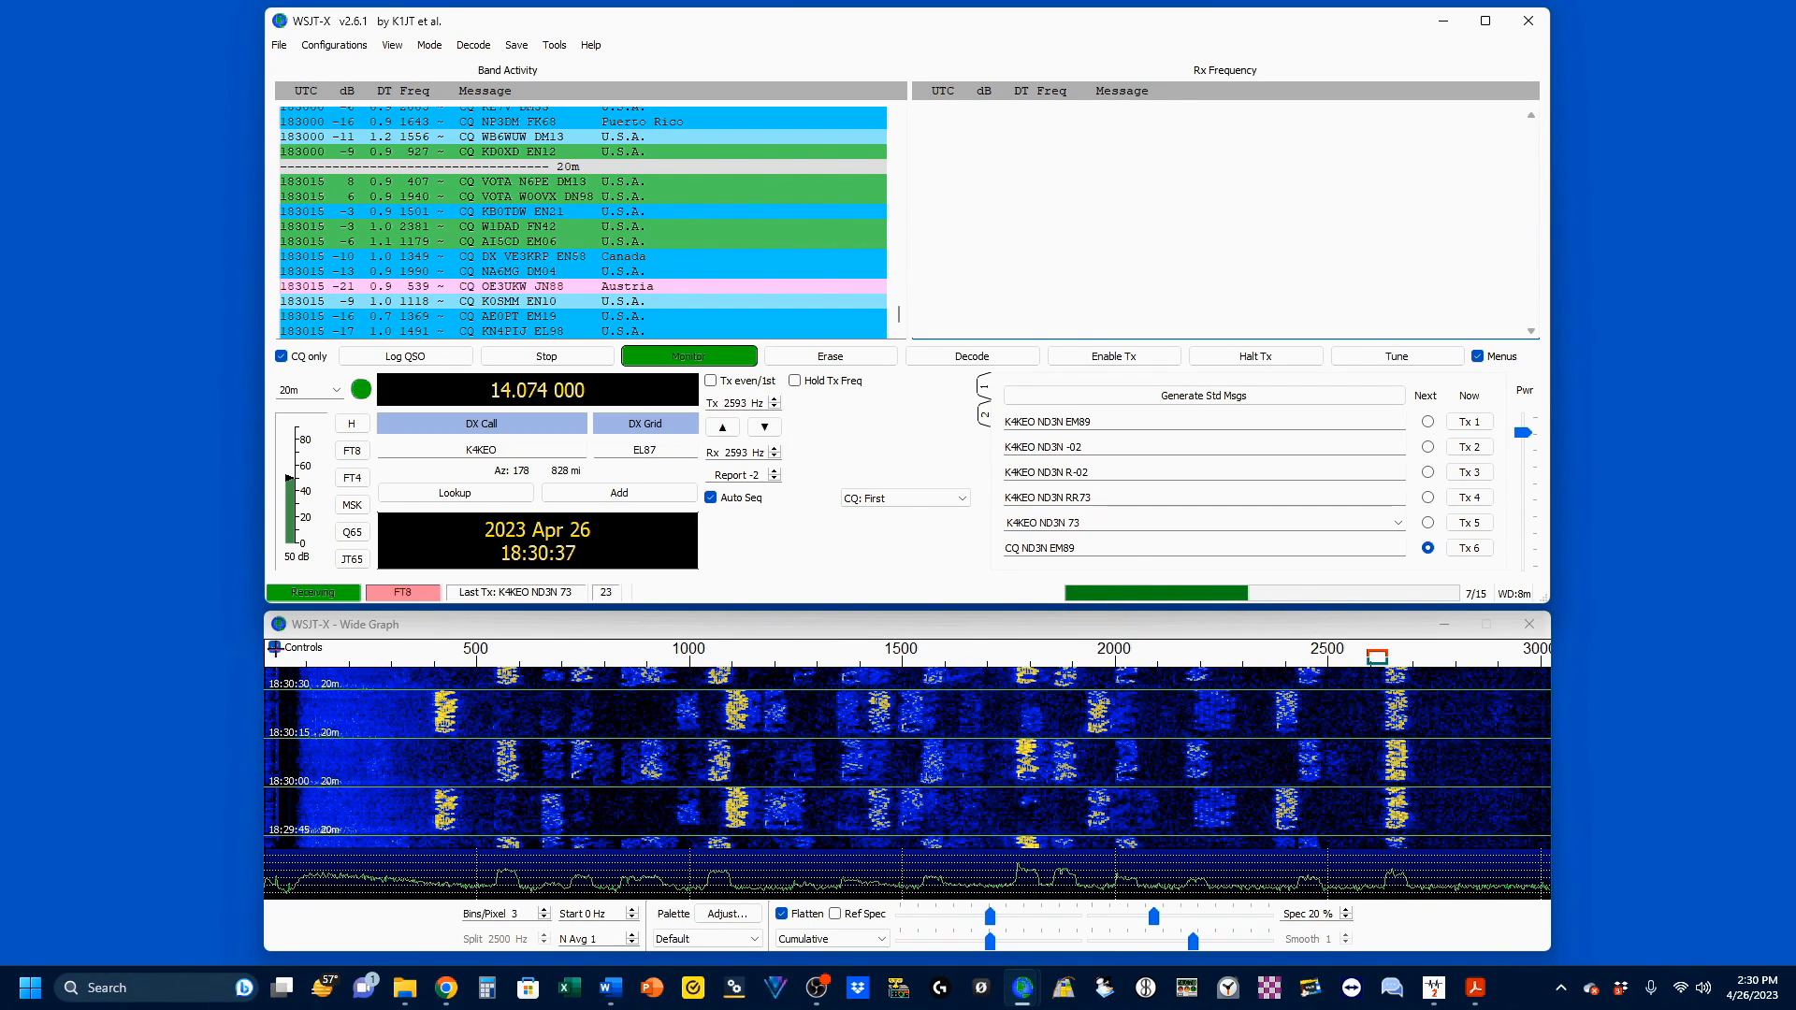
Step: Switch to WSJT-X and open the Reporting section of its settings
left_click(278, 45)
left_click(308, 400)
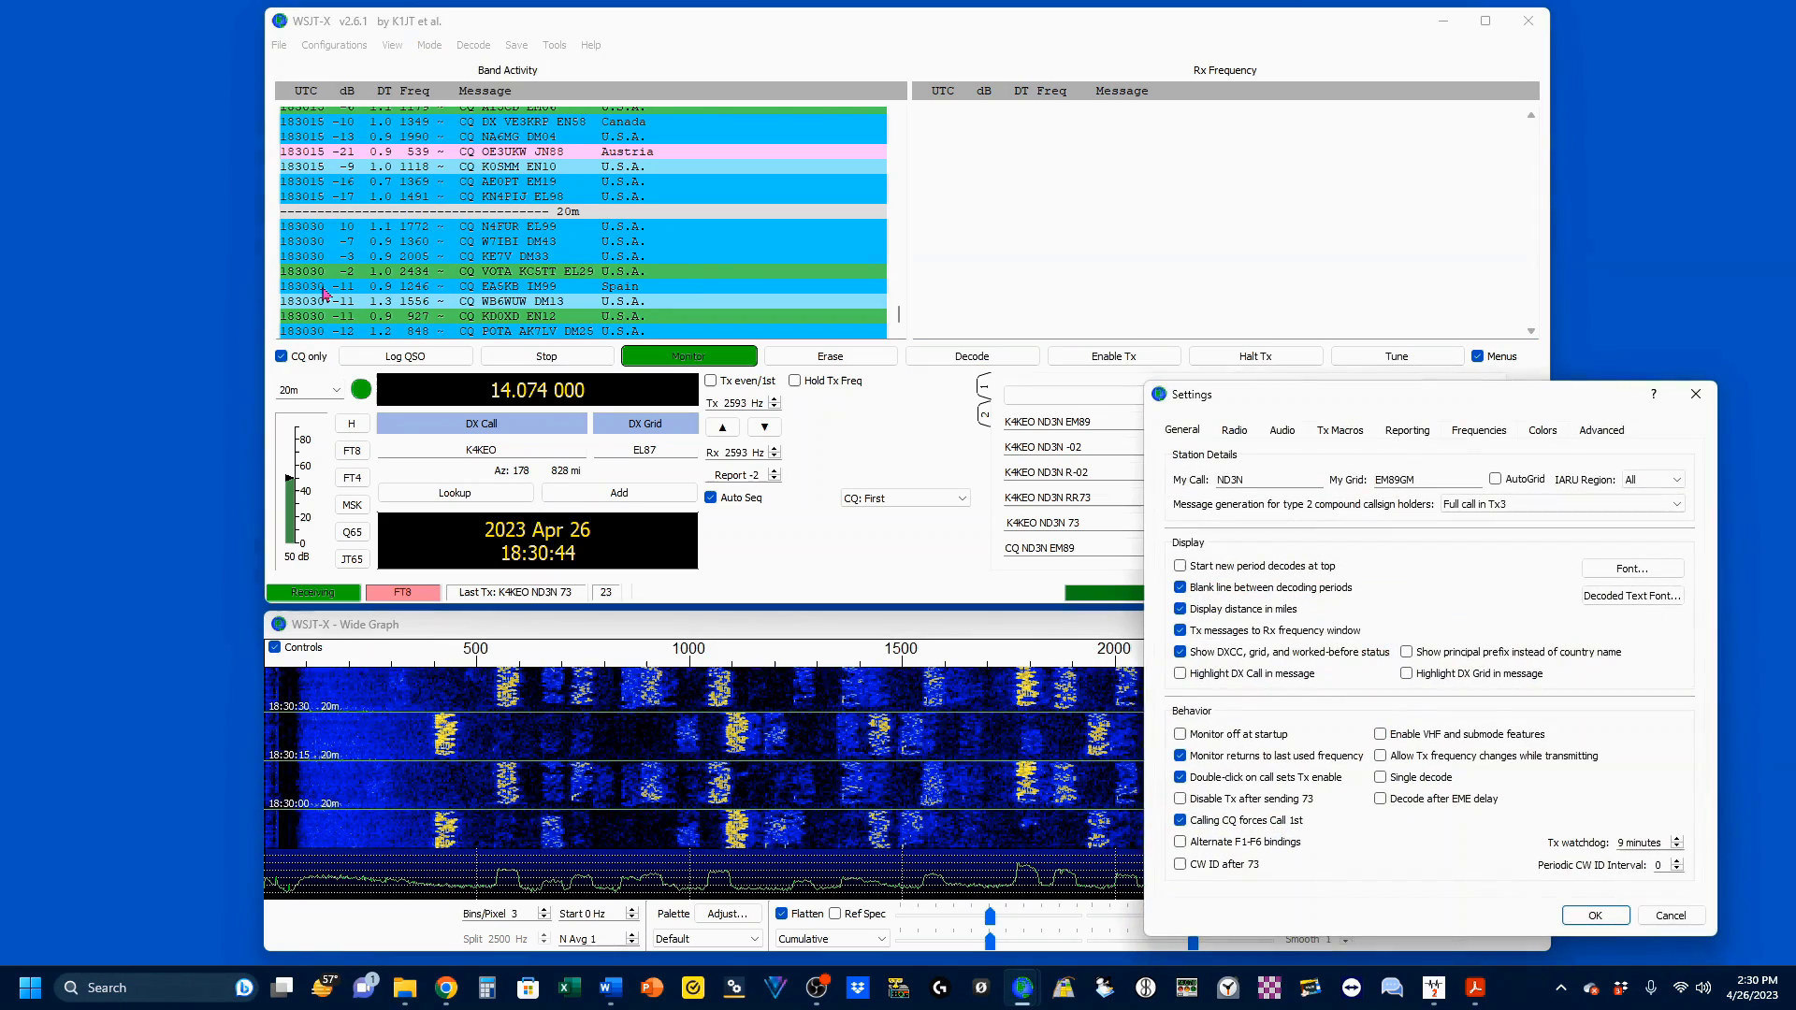
left_click(1407, 431)
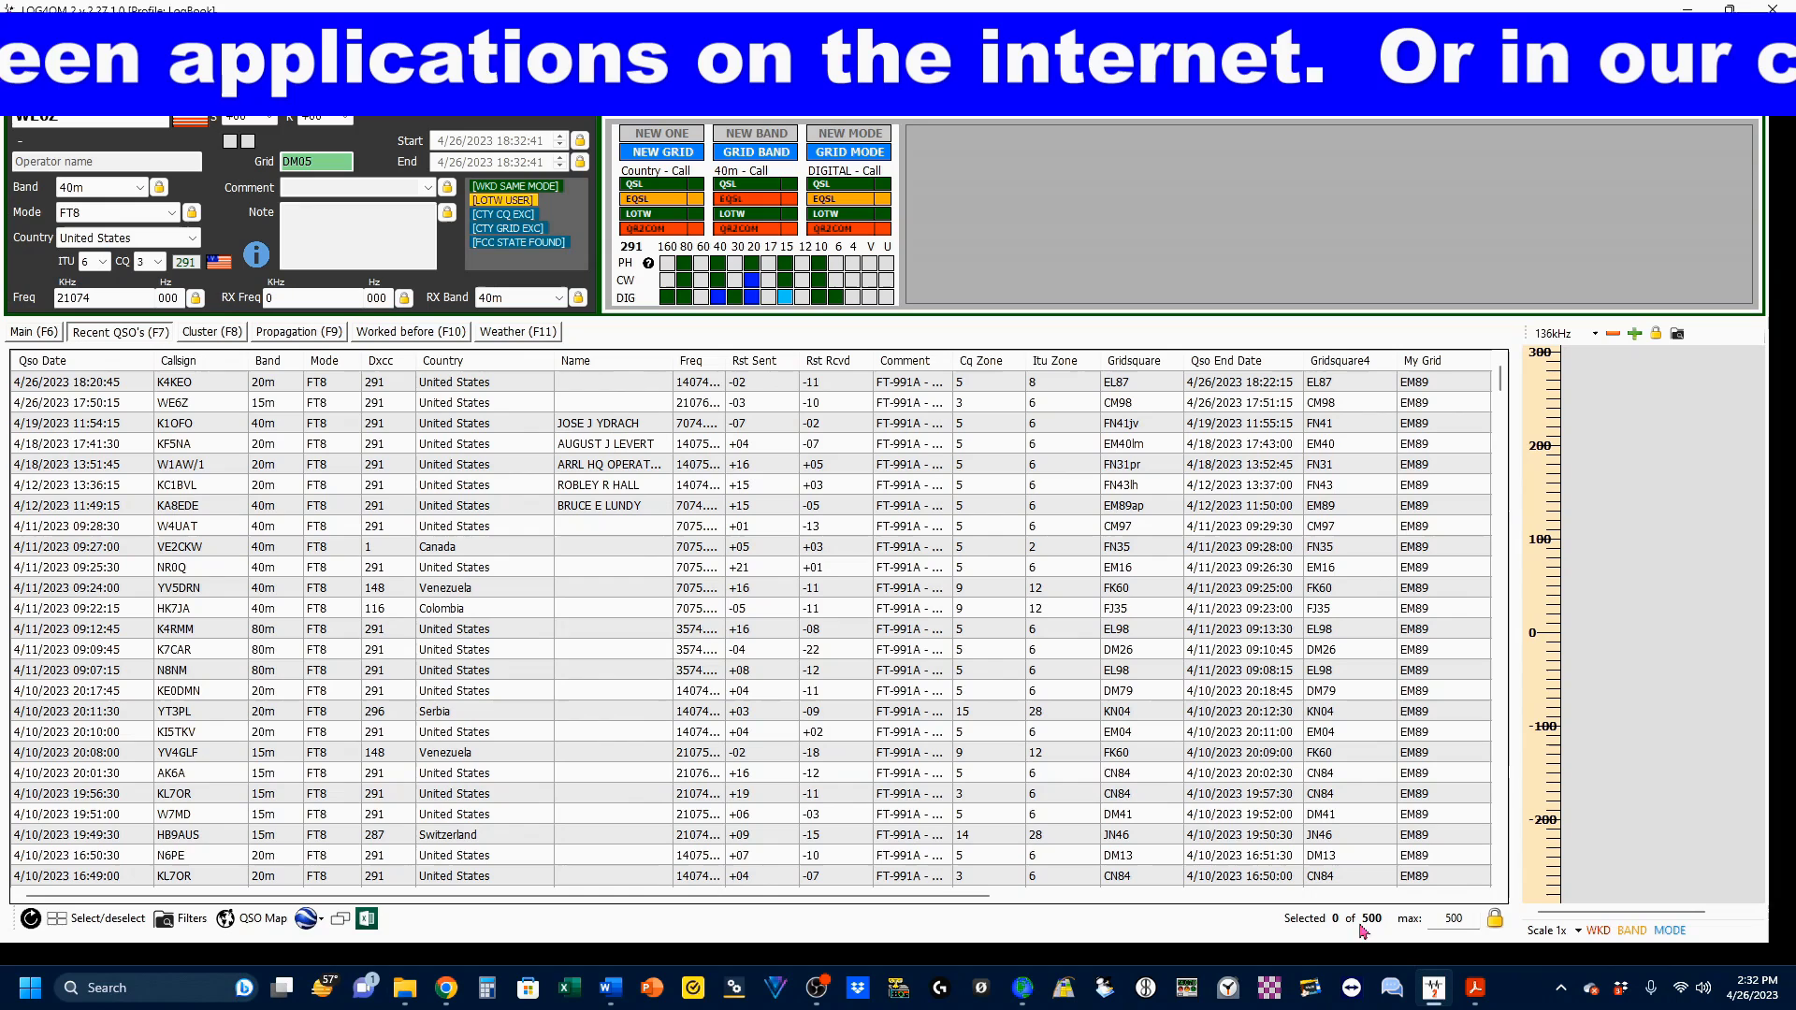
Step: Add a UDP inbound connection named WSJT-X DIRECT on port 2237 with service type ADIF_MESSAGE, and save and apply the program configuration
left_click(280, 31)
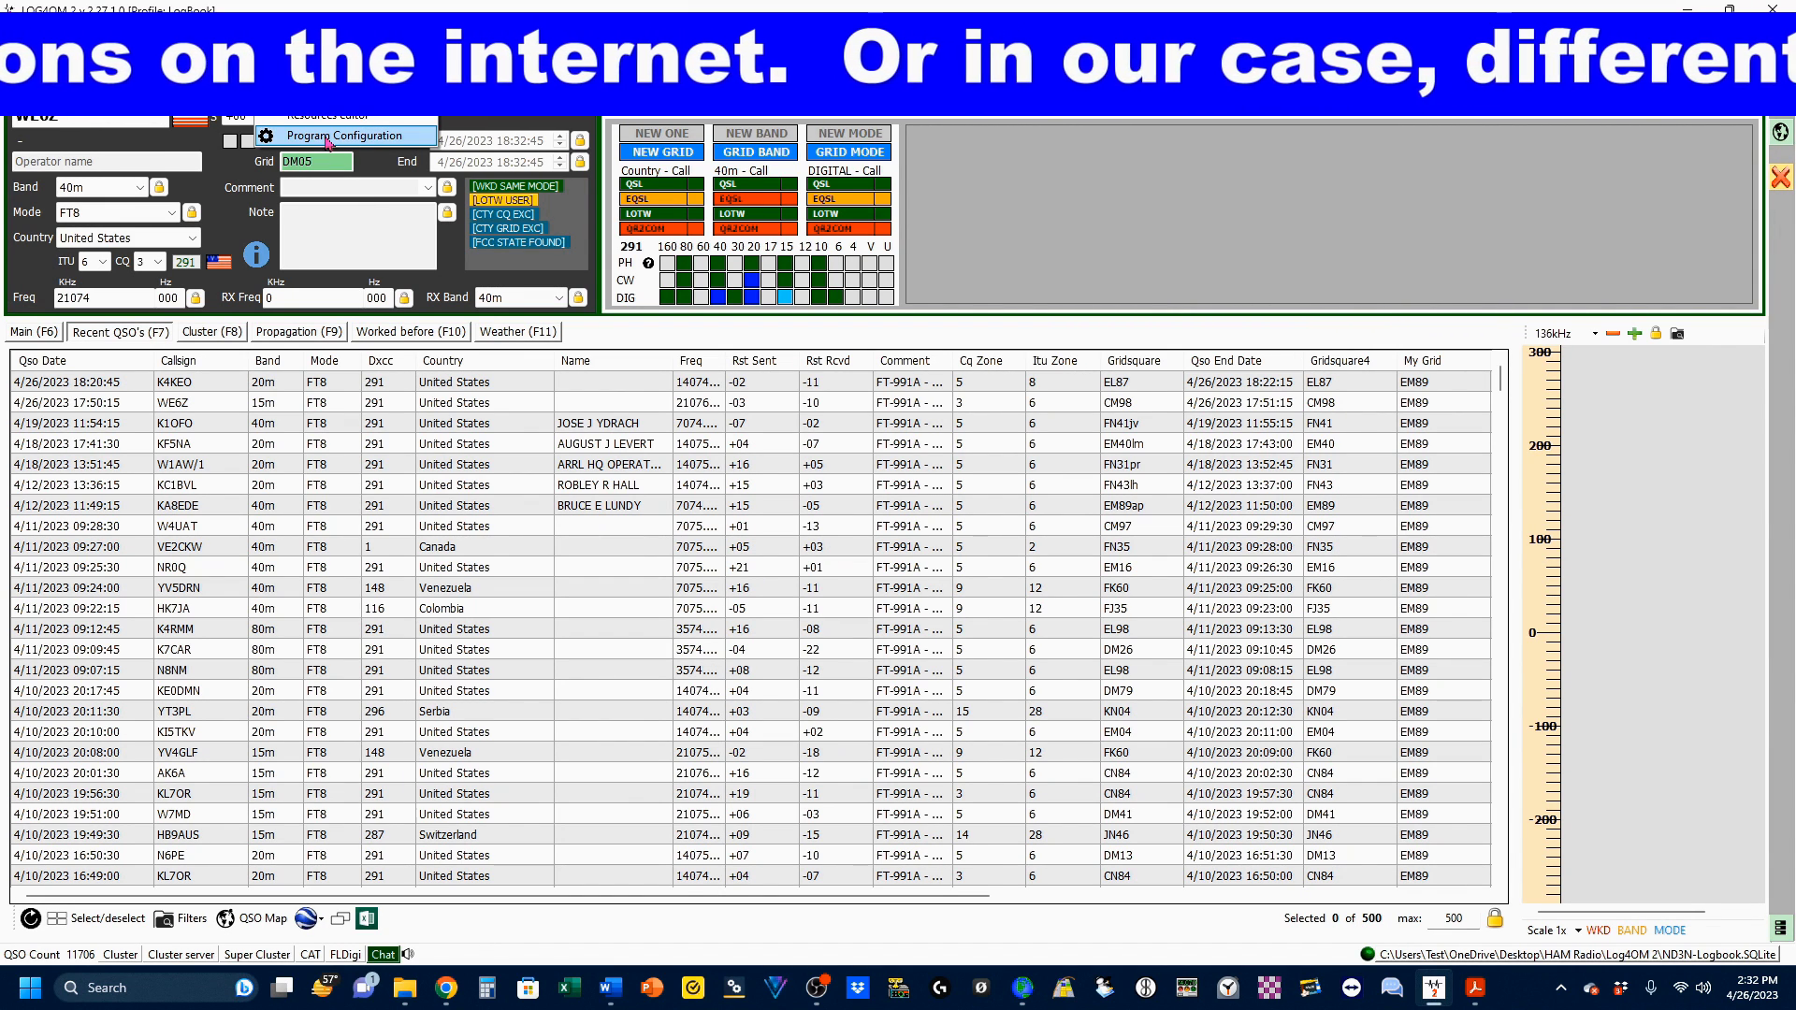
left_click(328, 138)
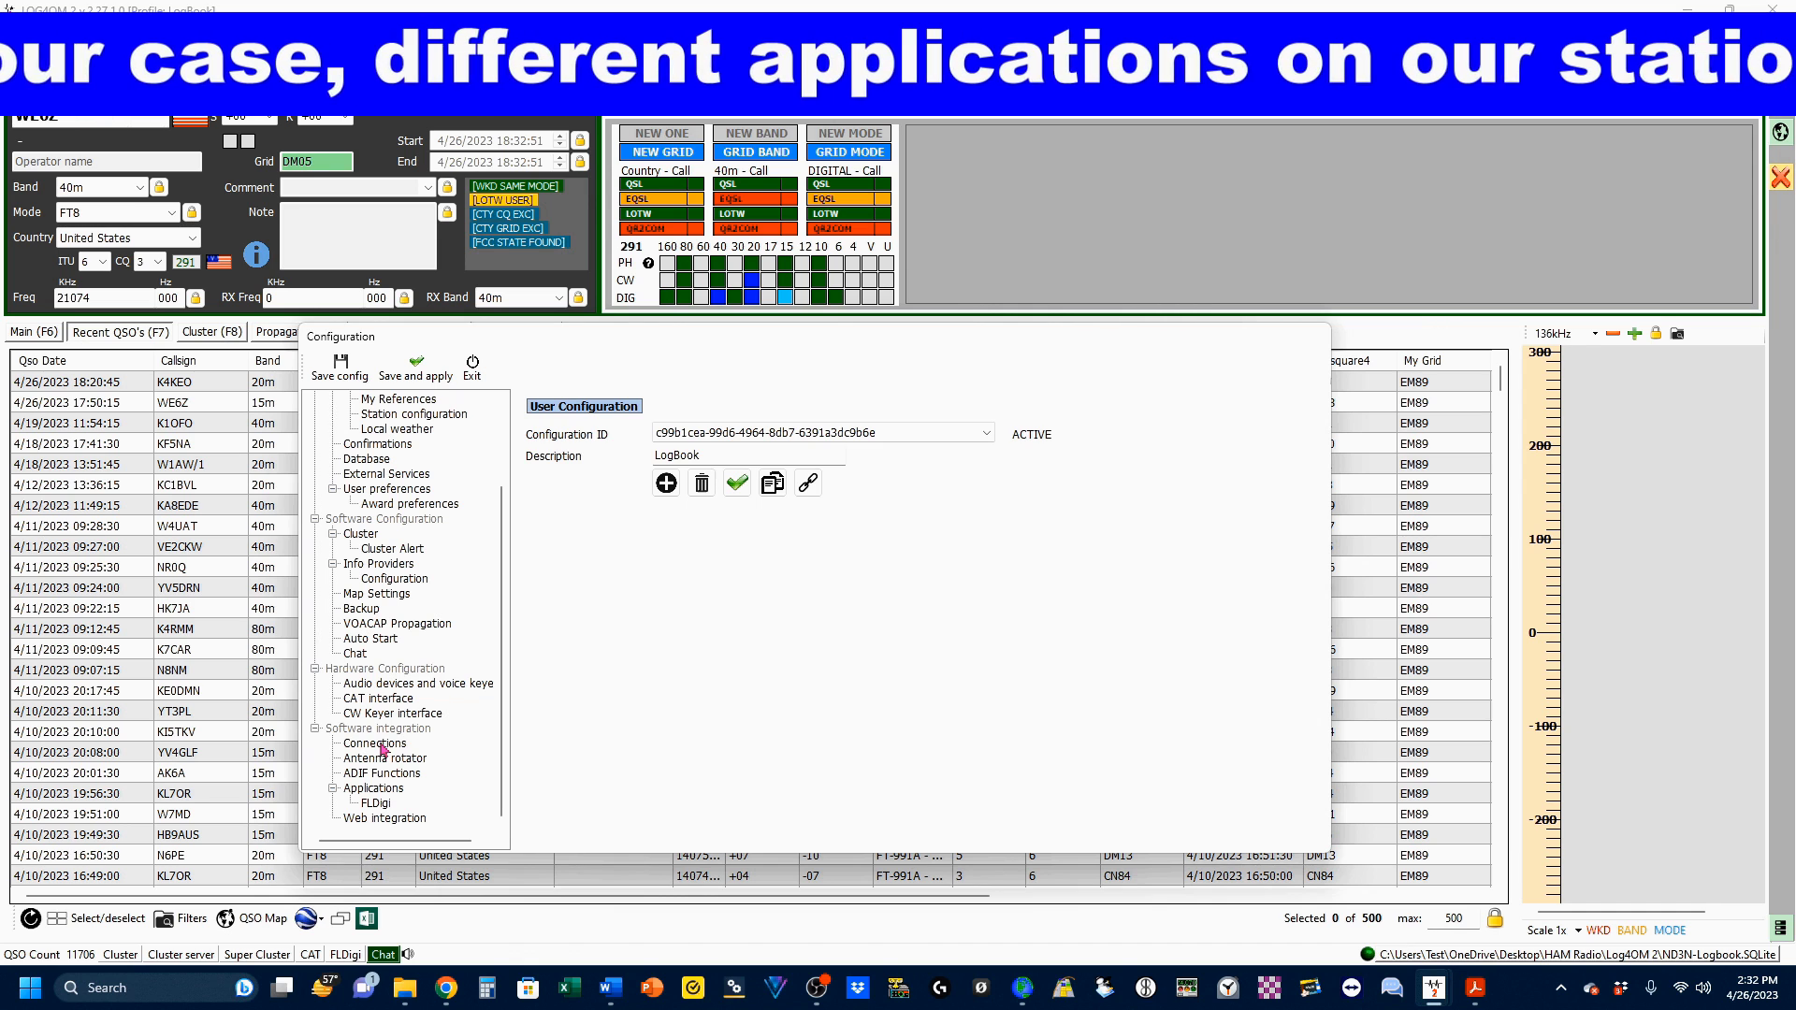
left_click(376, 744)
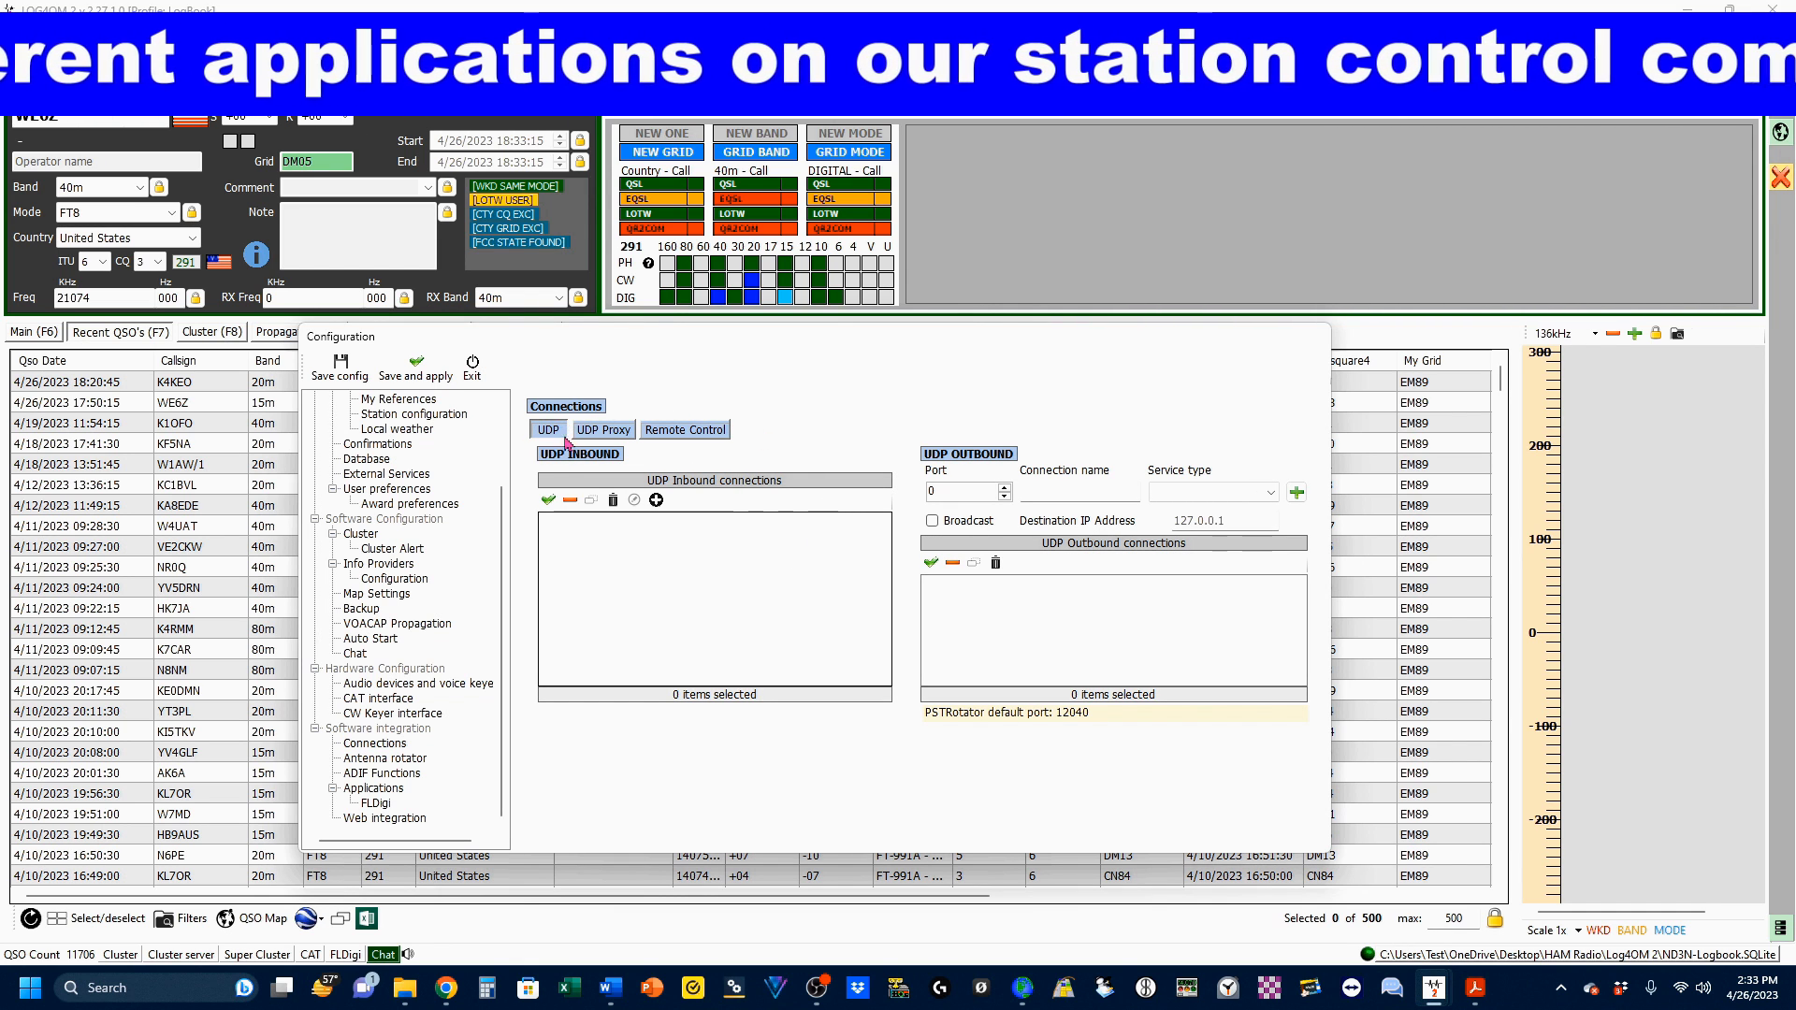
left_click(655, 500)
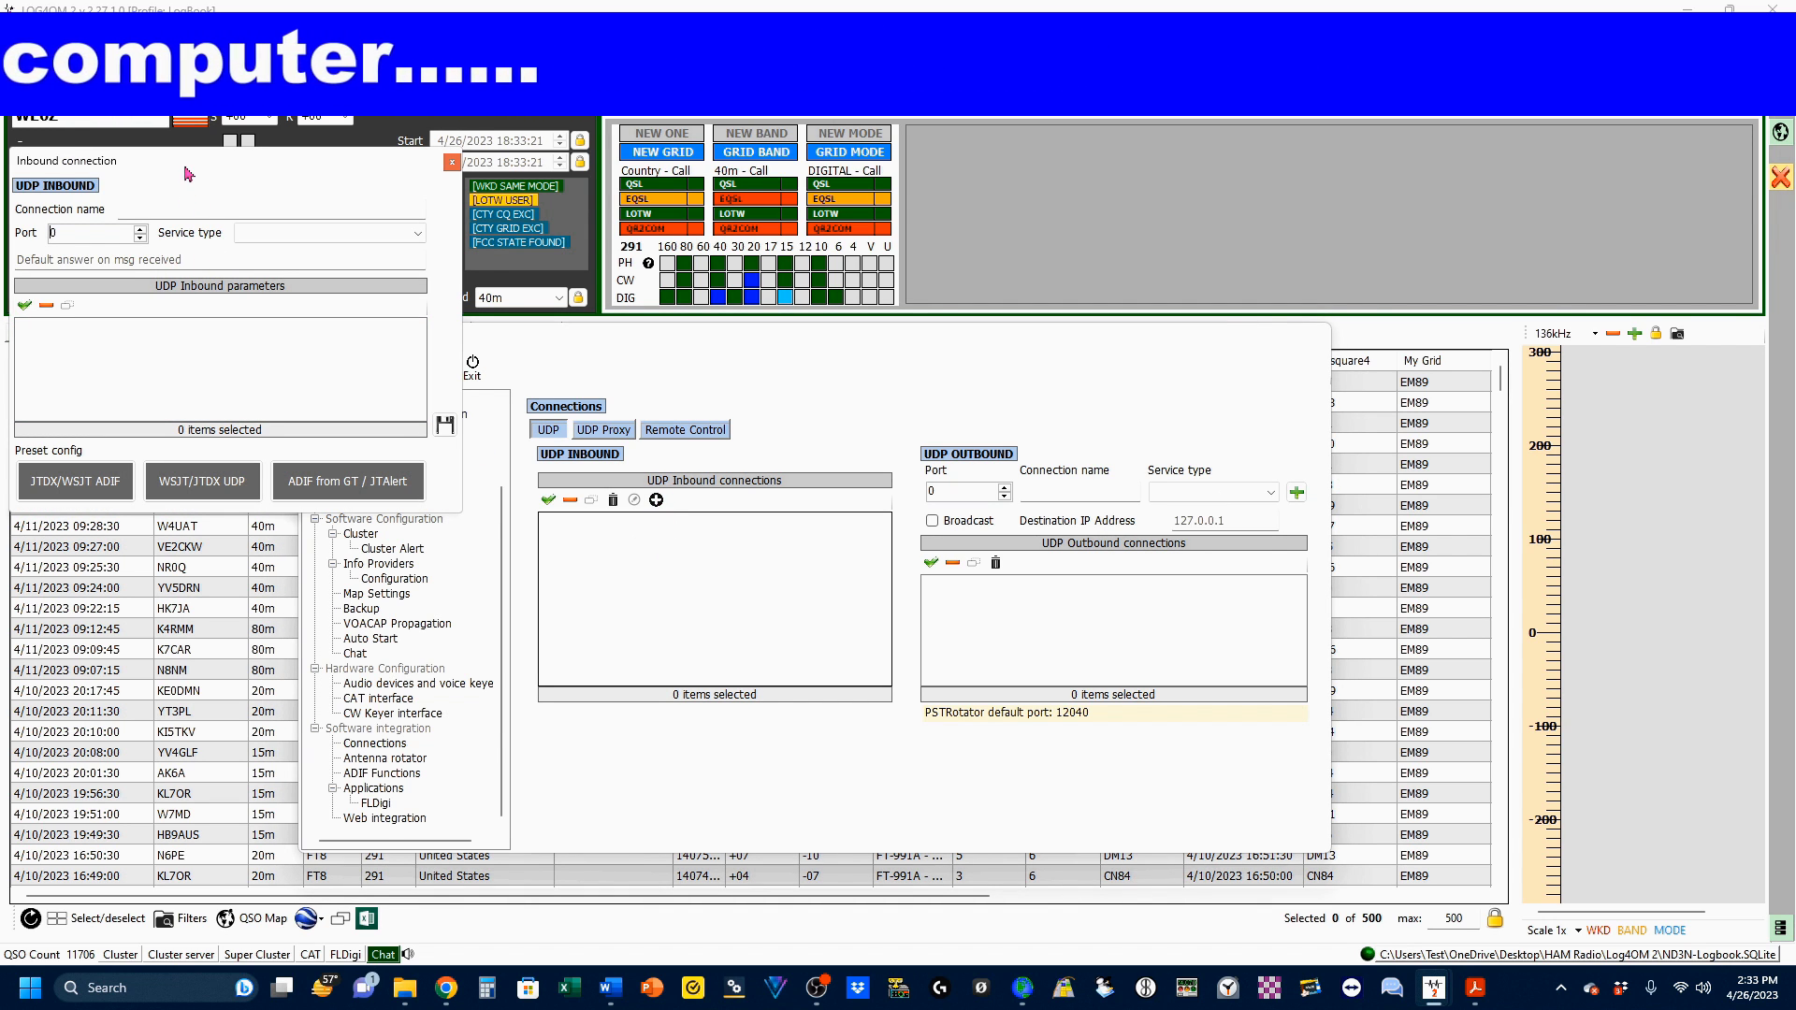
left_click(469, 251)
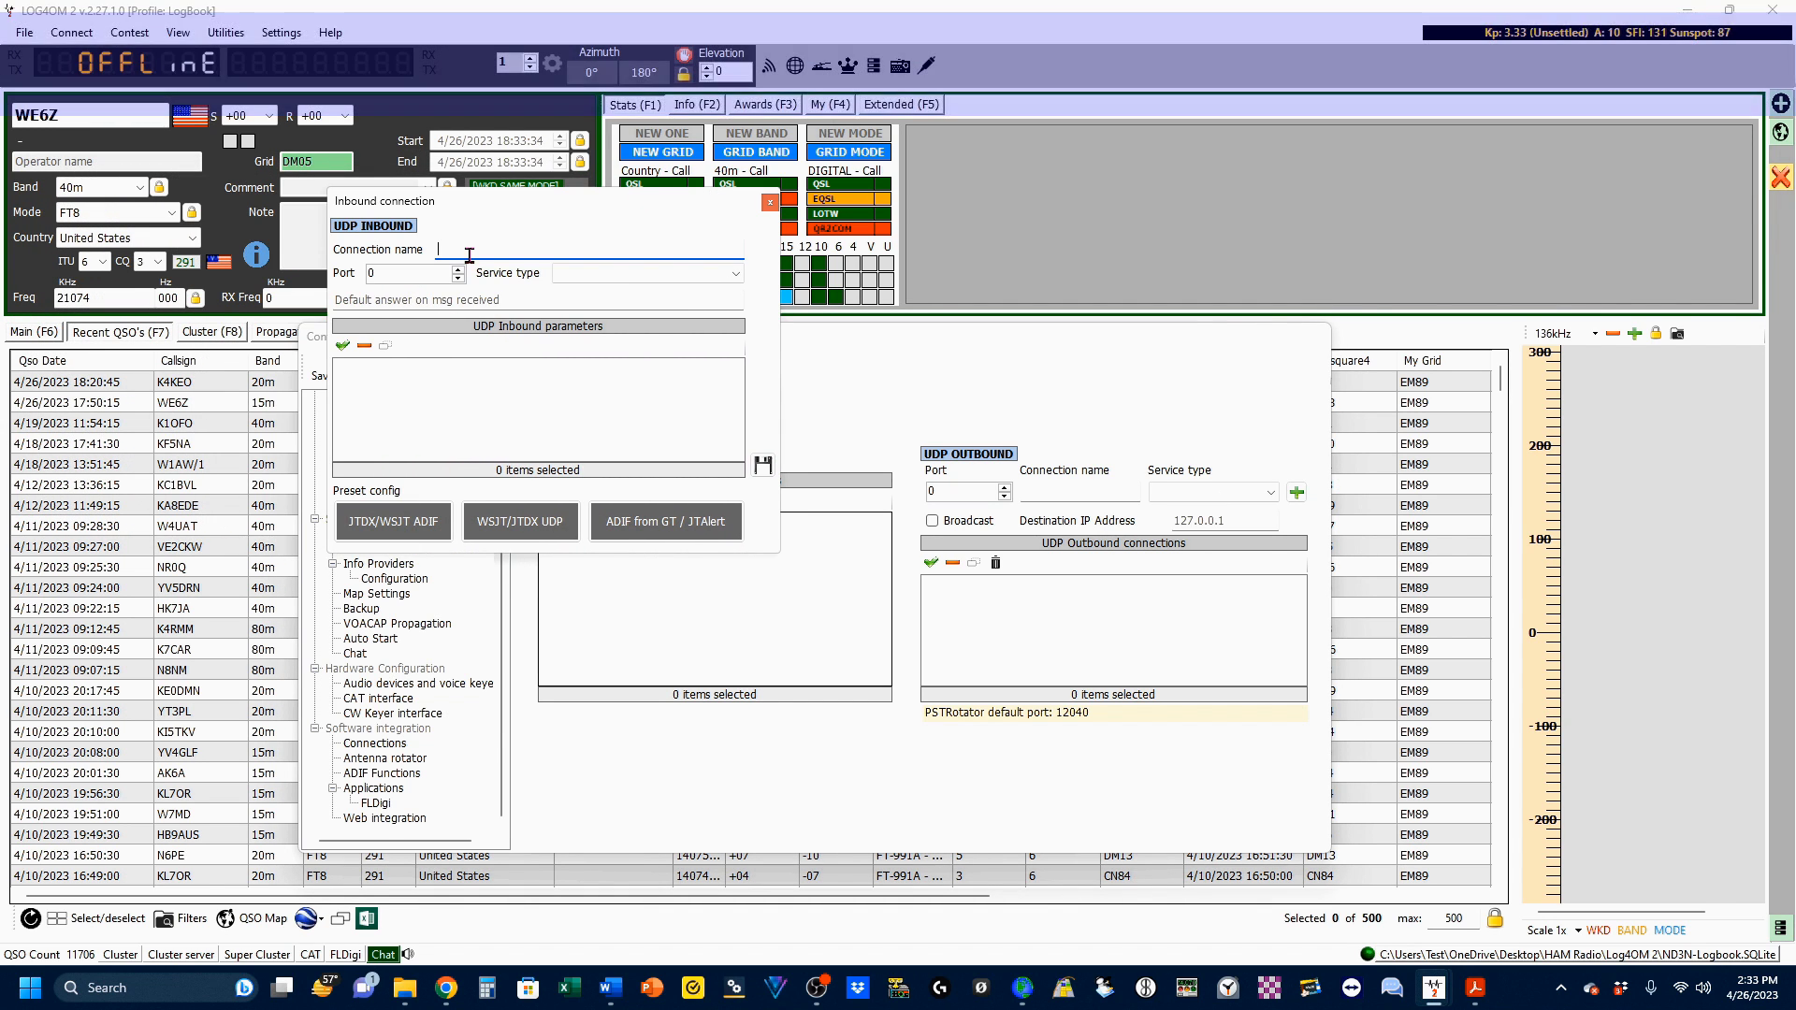
type("WSJT-X DIRECT")
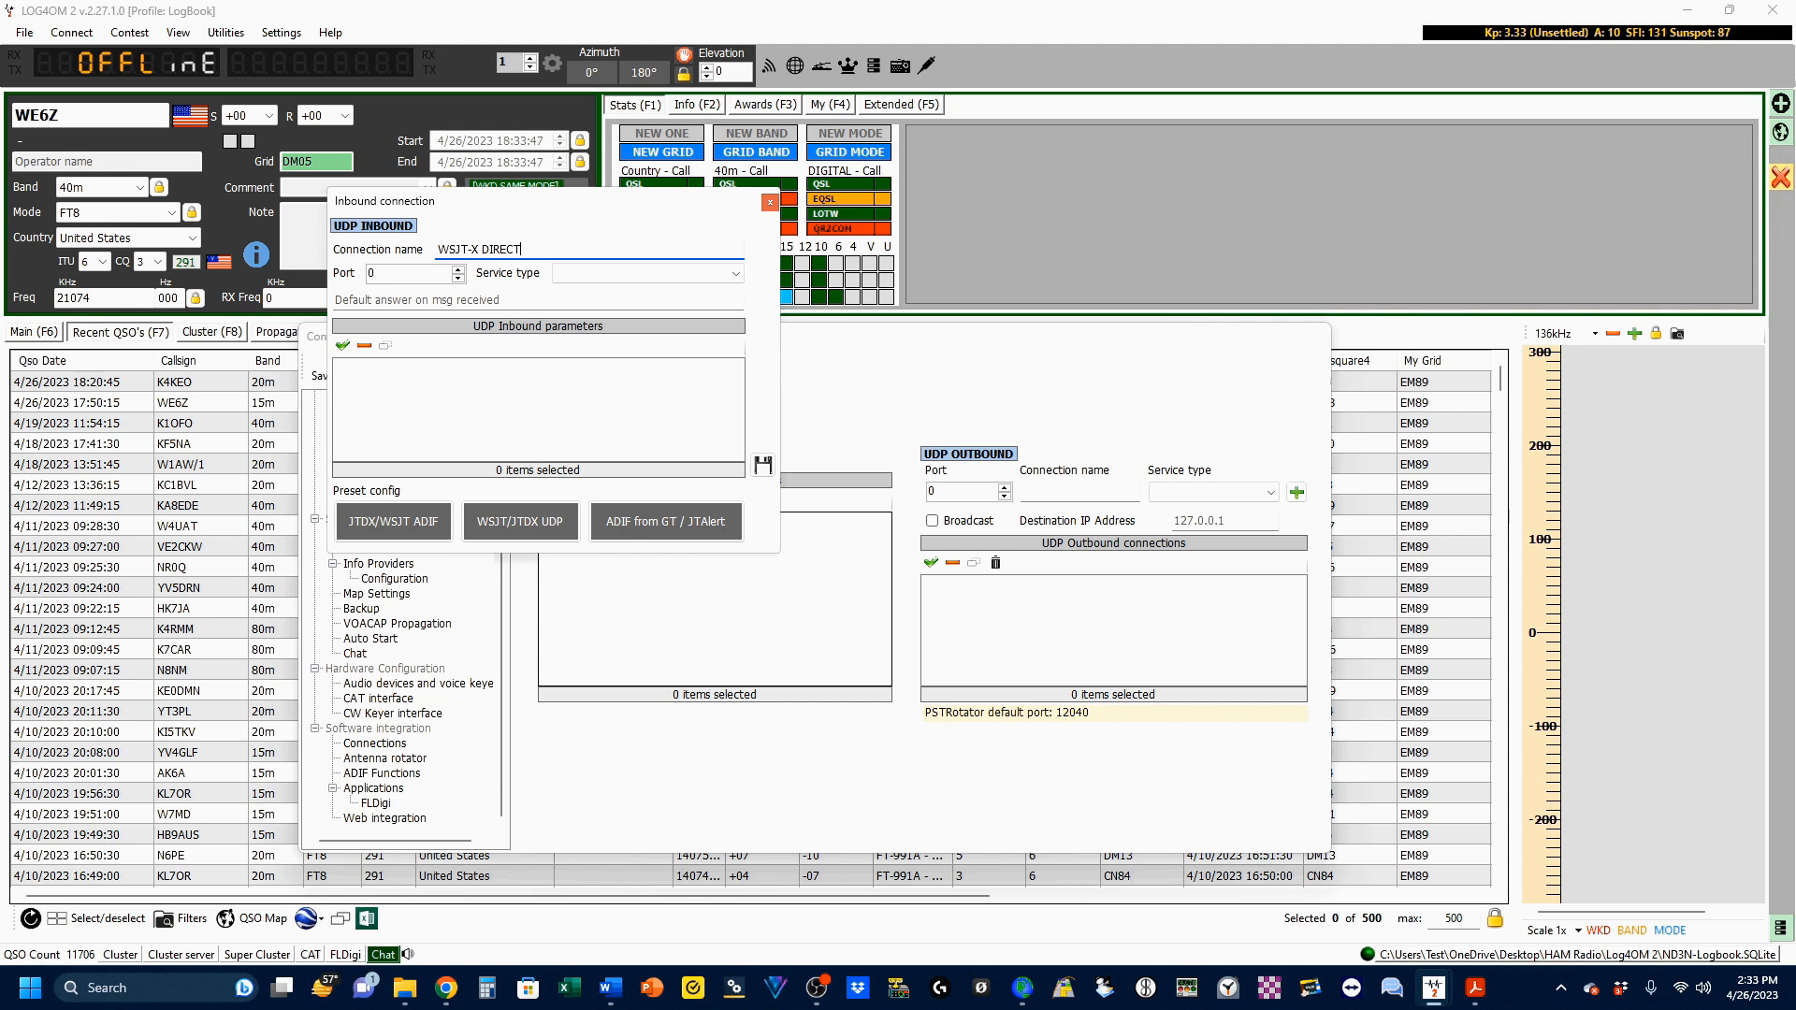
left_click(388, 273)
left_click(734, 274)
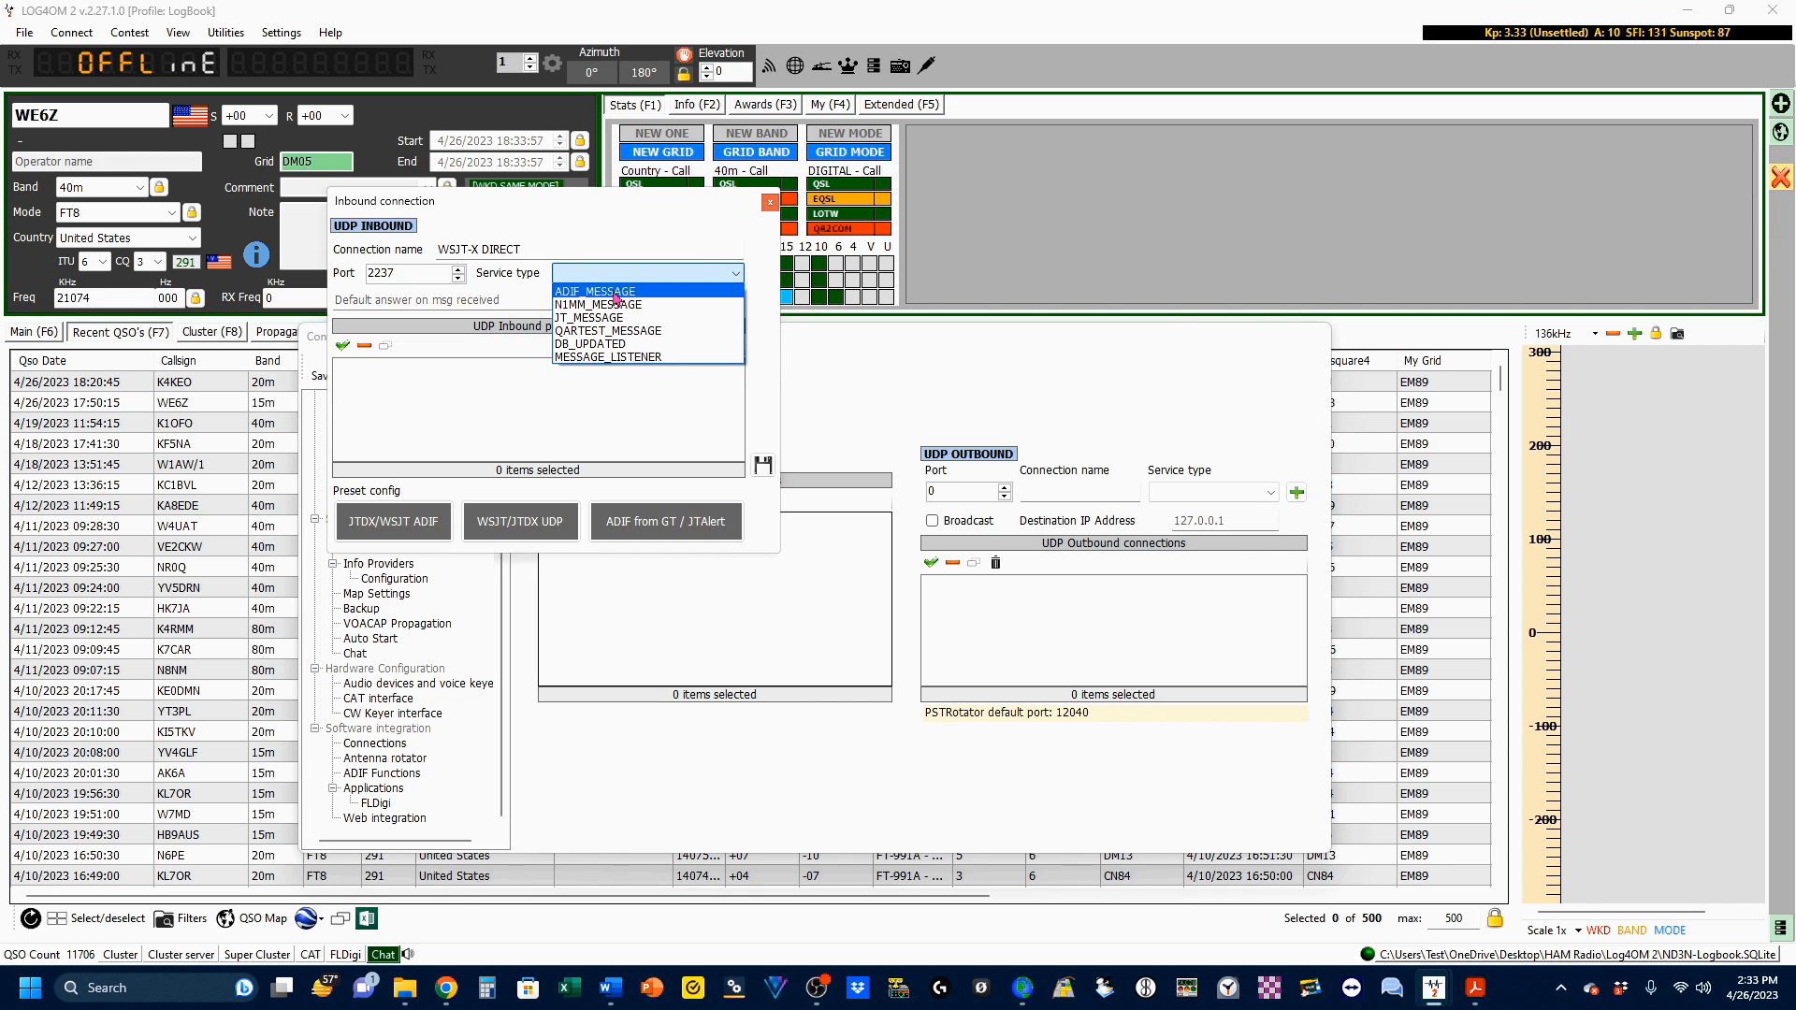
left_click(622, 292)
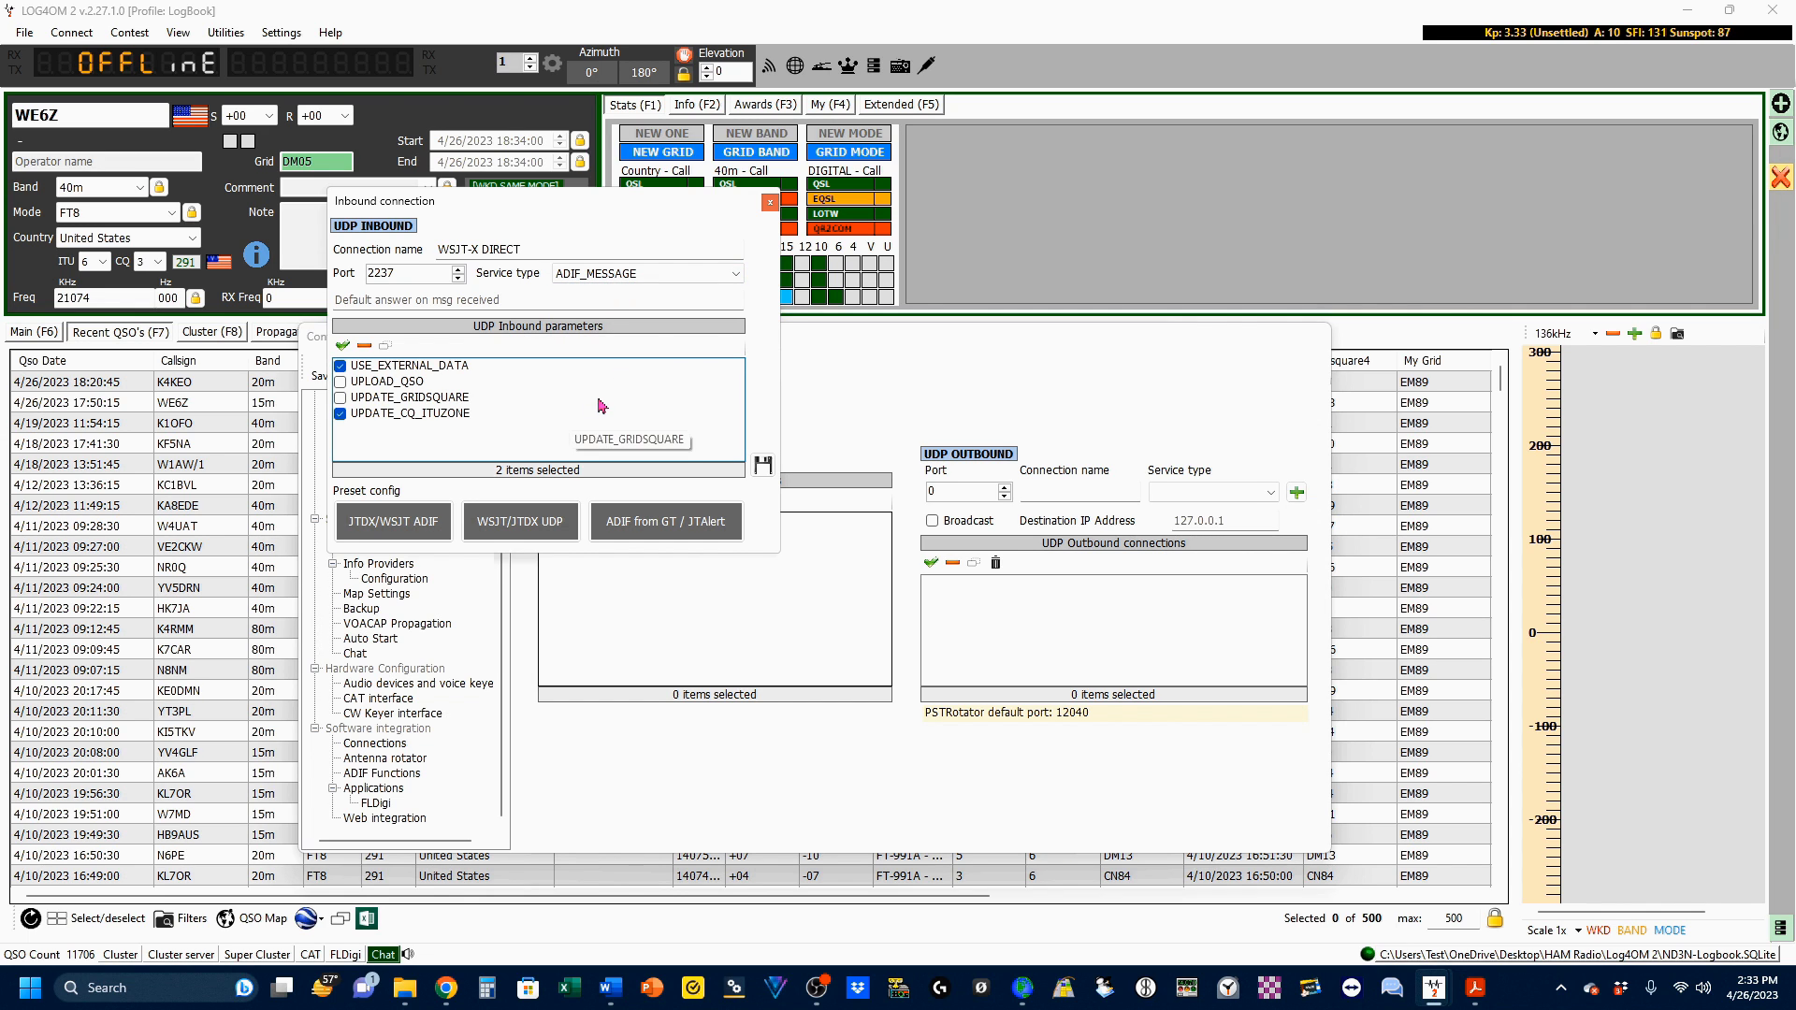
left_click(762, 466)
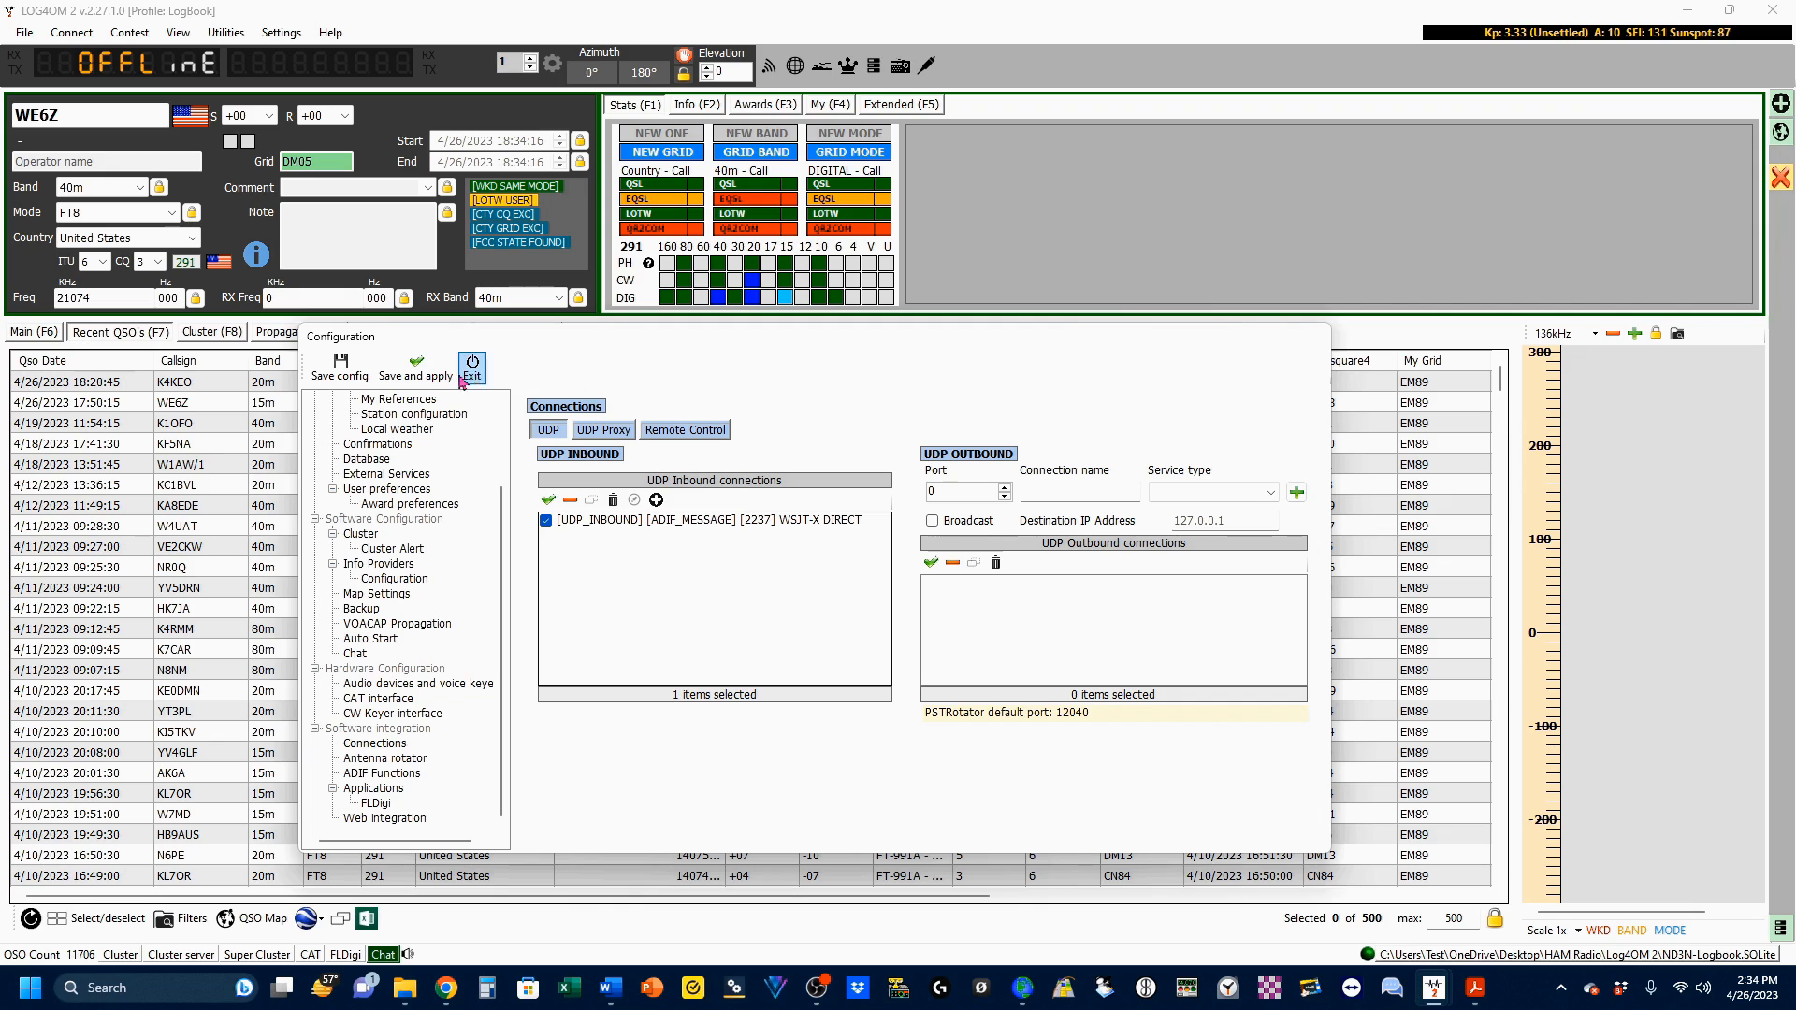
left_click(418, 375)
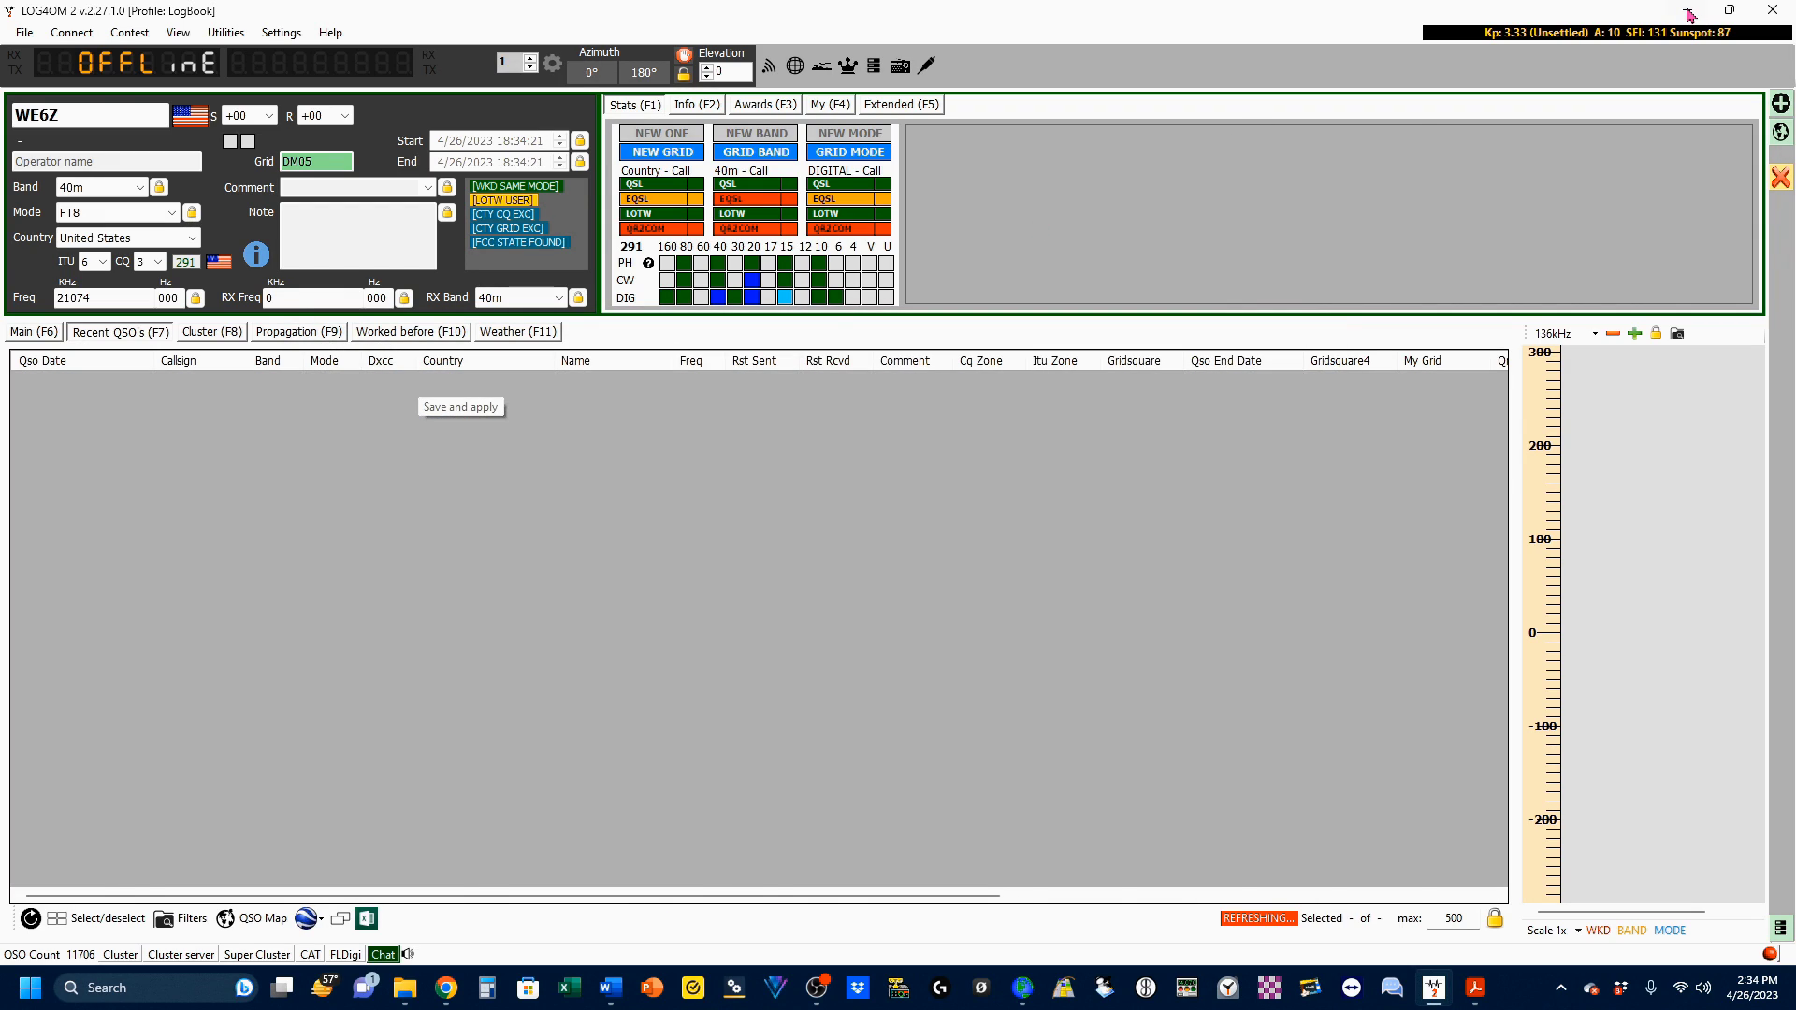
Step: Switch to WSJT-X, answer the 20m CQ call from grid EL99, and log the completed FT8 QSO
left_click(1689, 13)
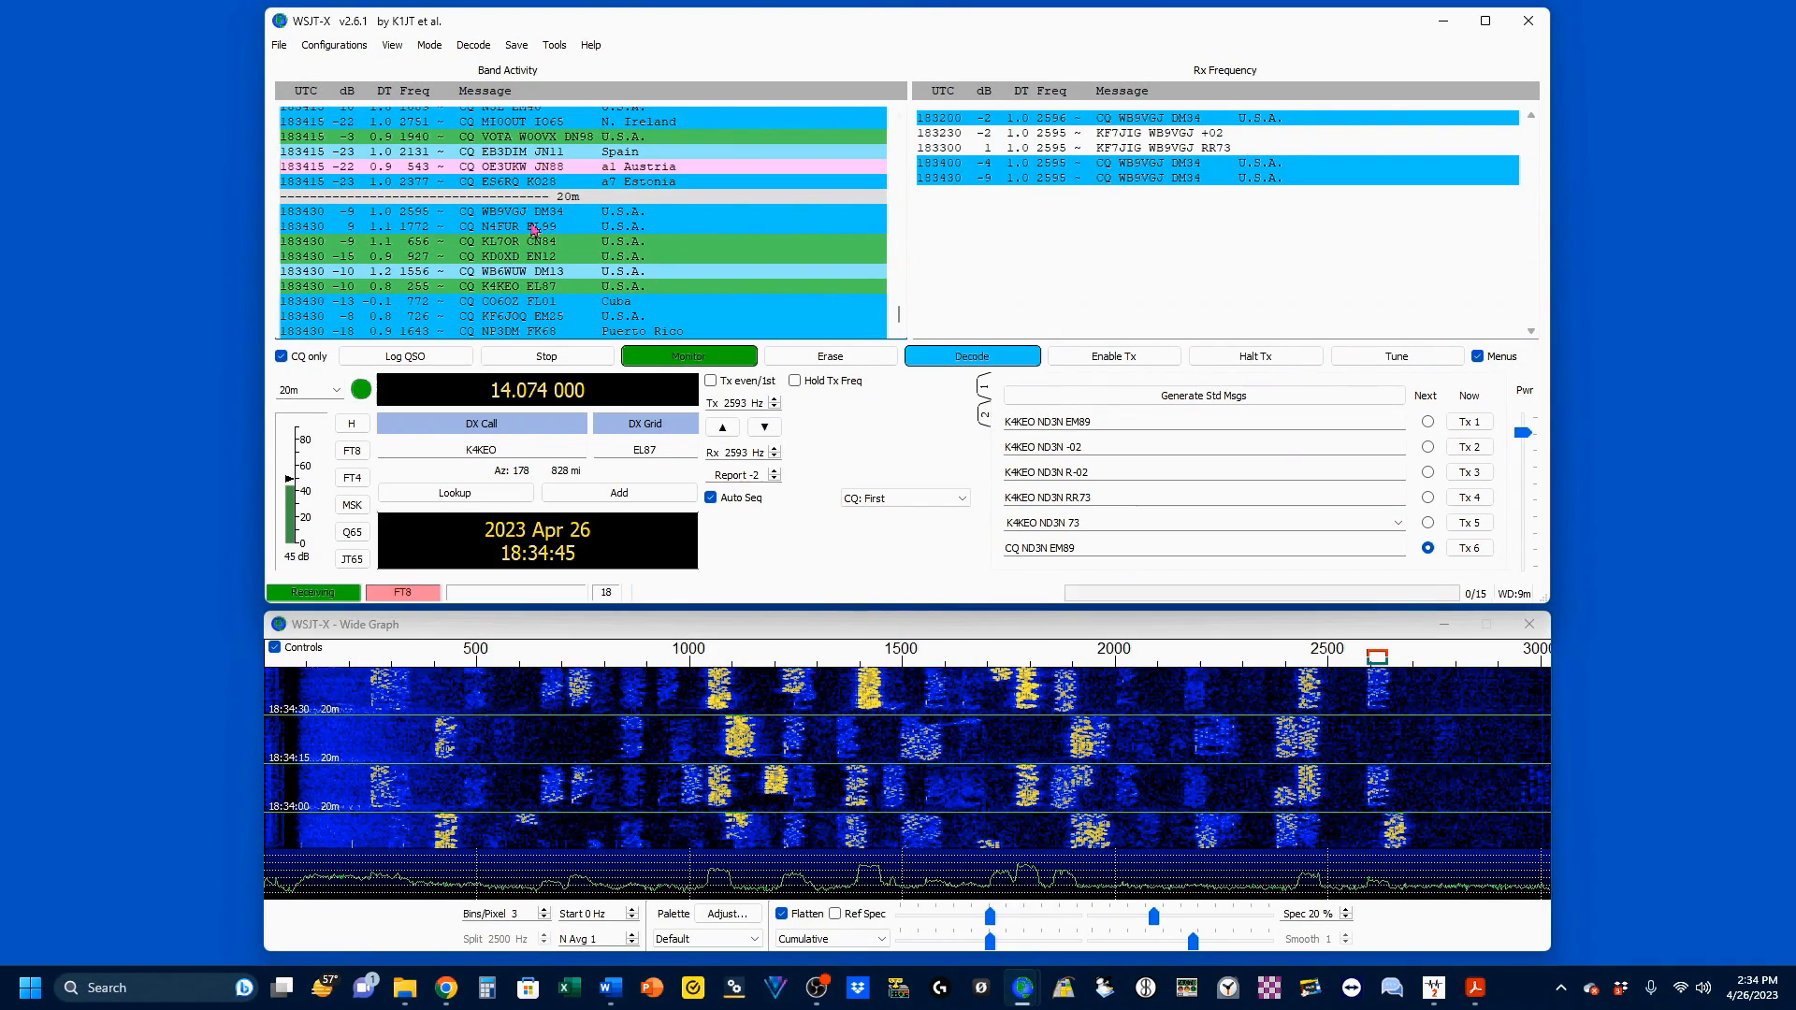
double_click(505, 227)
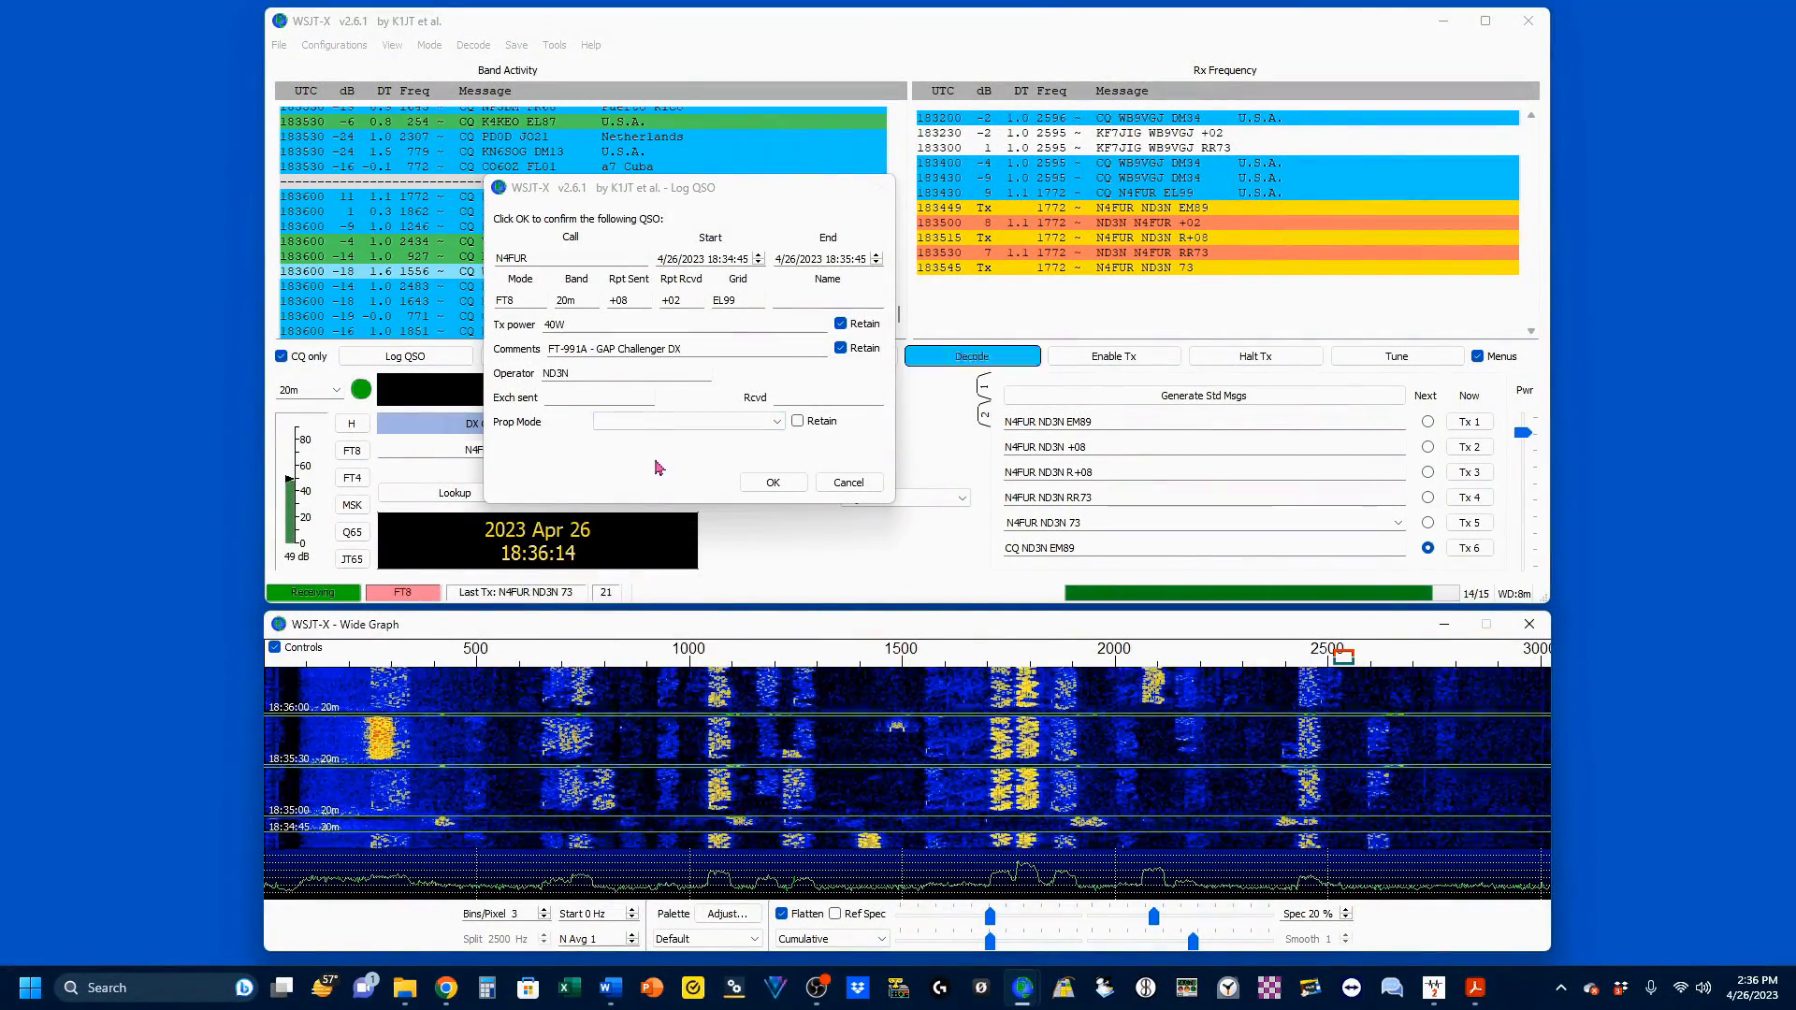
left_click(771, 483)
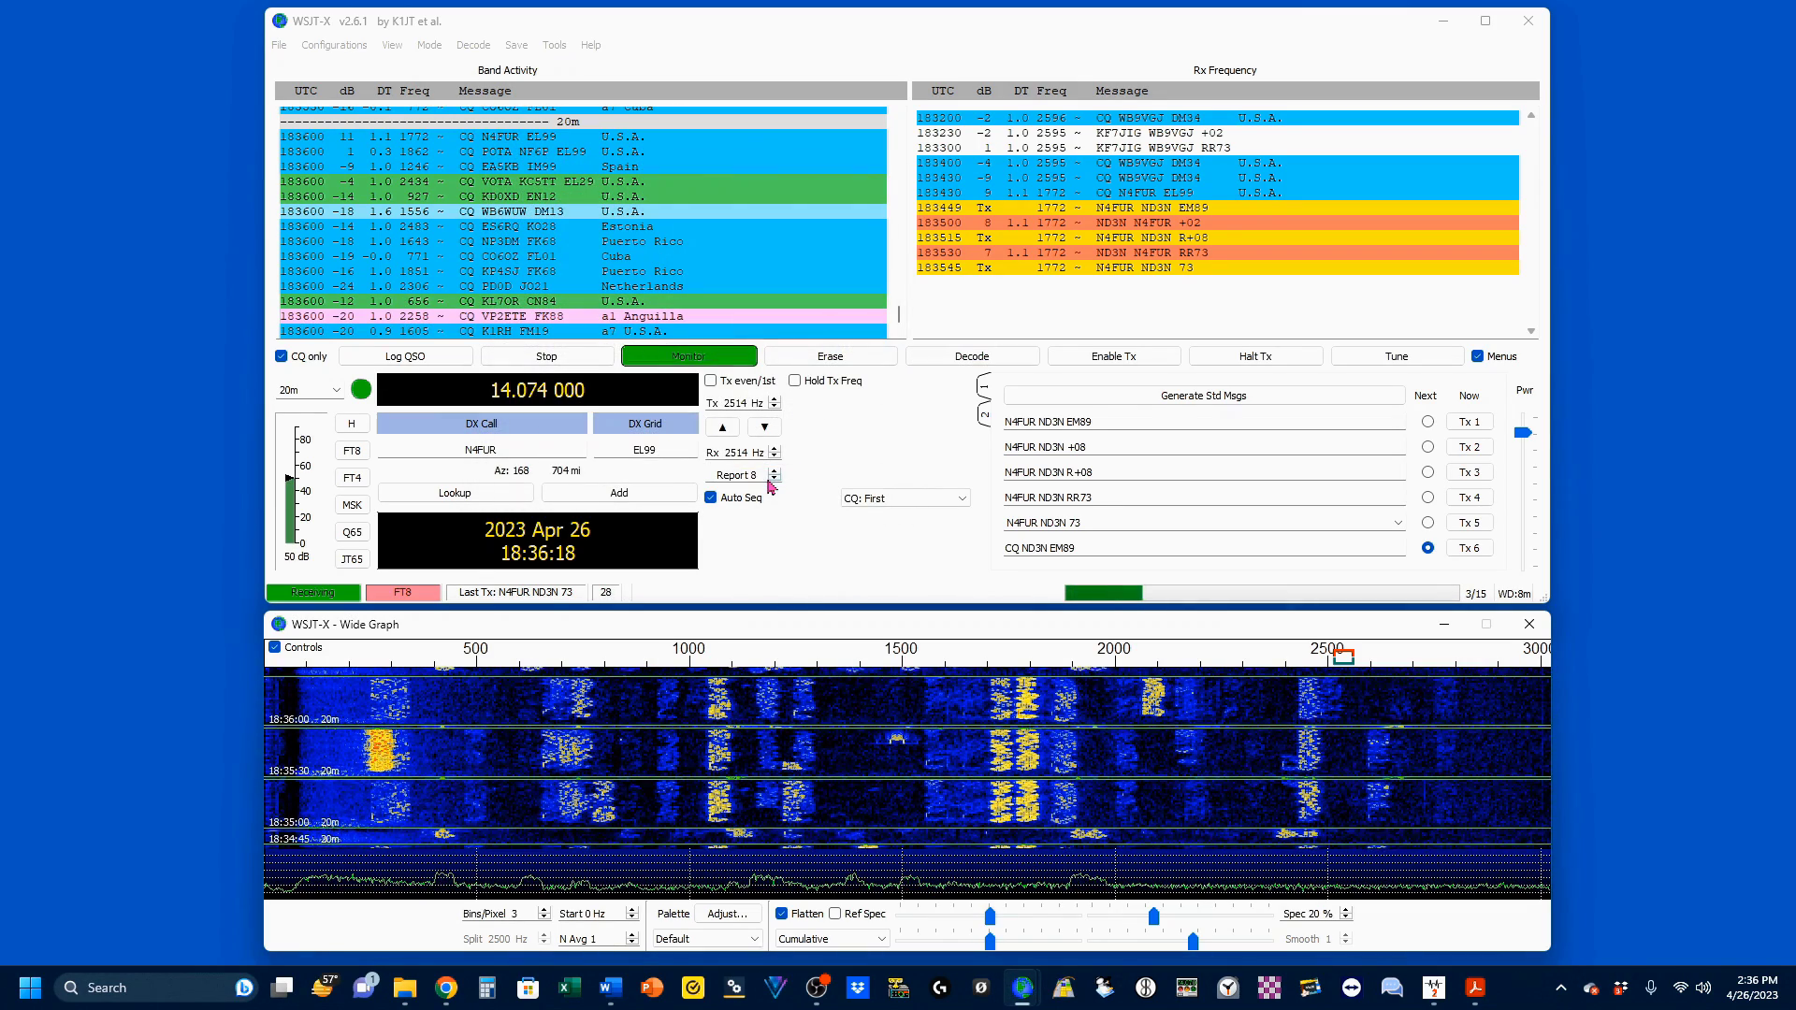
Step: Switch to Log4OM 2 and add a UDP inbound connection named GRIDTRACKER LOG on port 2236 with service type ADIF_MESSAGE
left_click(1434, 993)
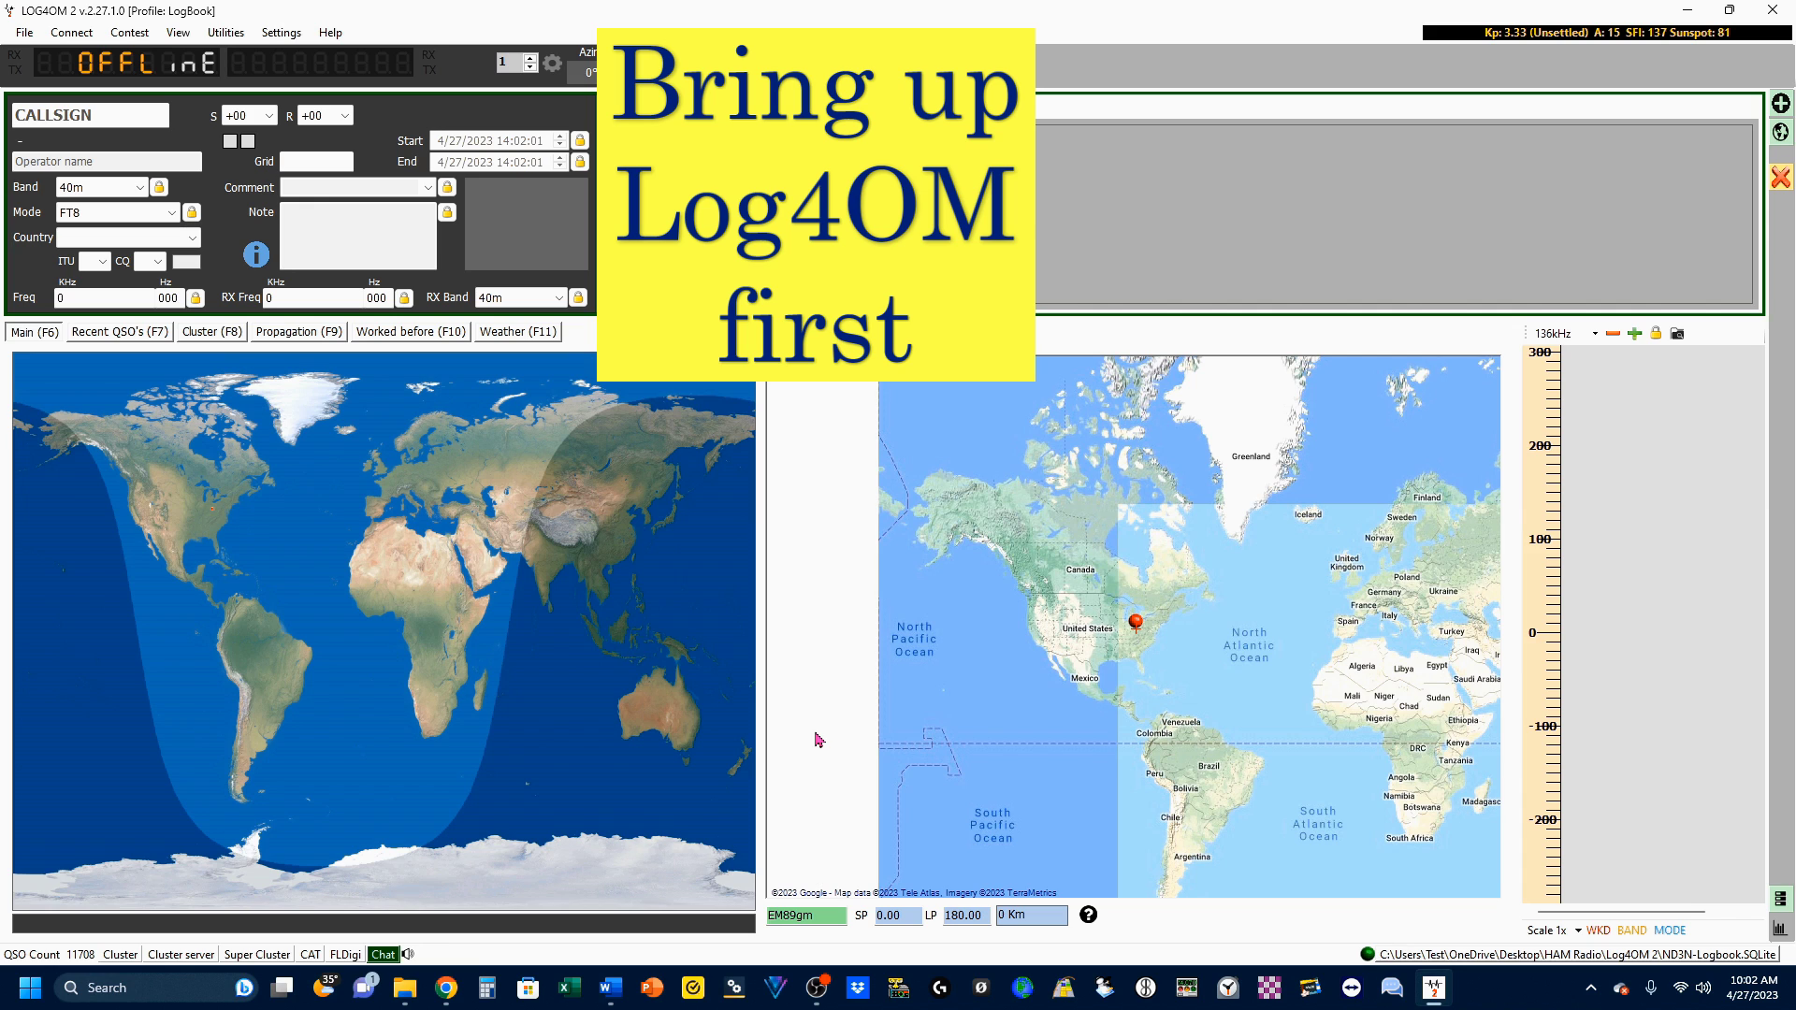
left_click(283, 38)
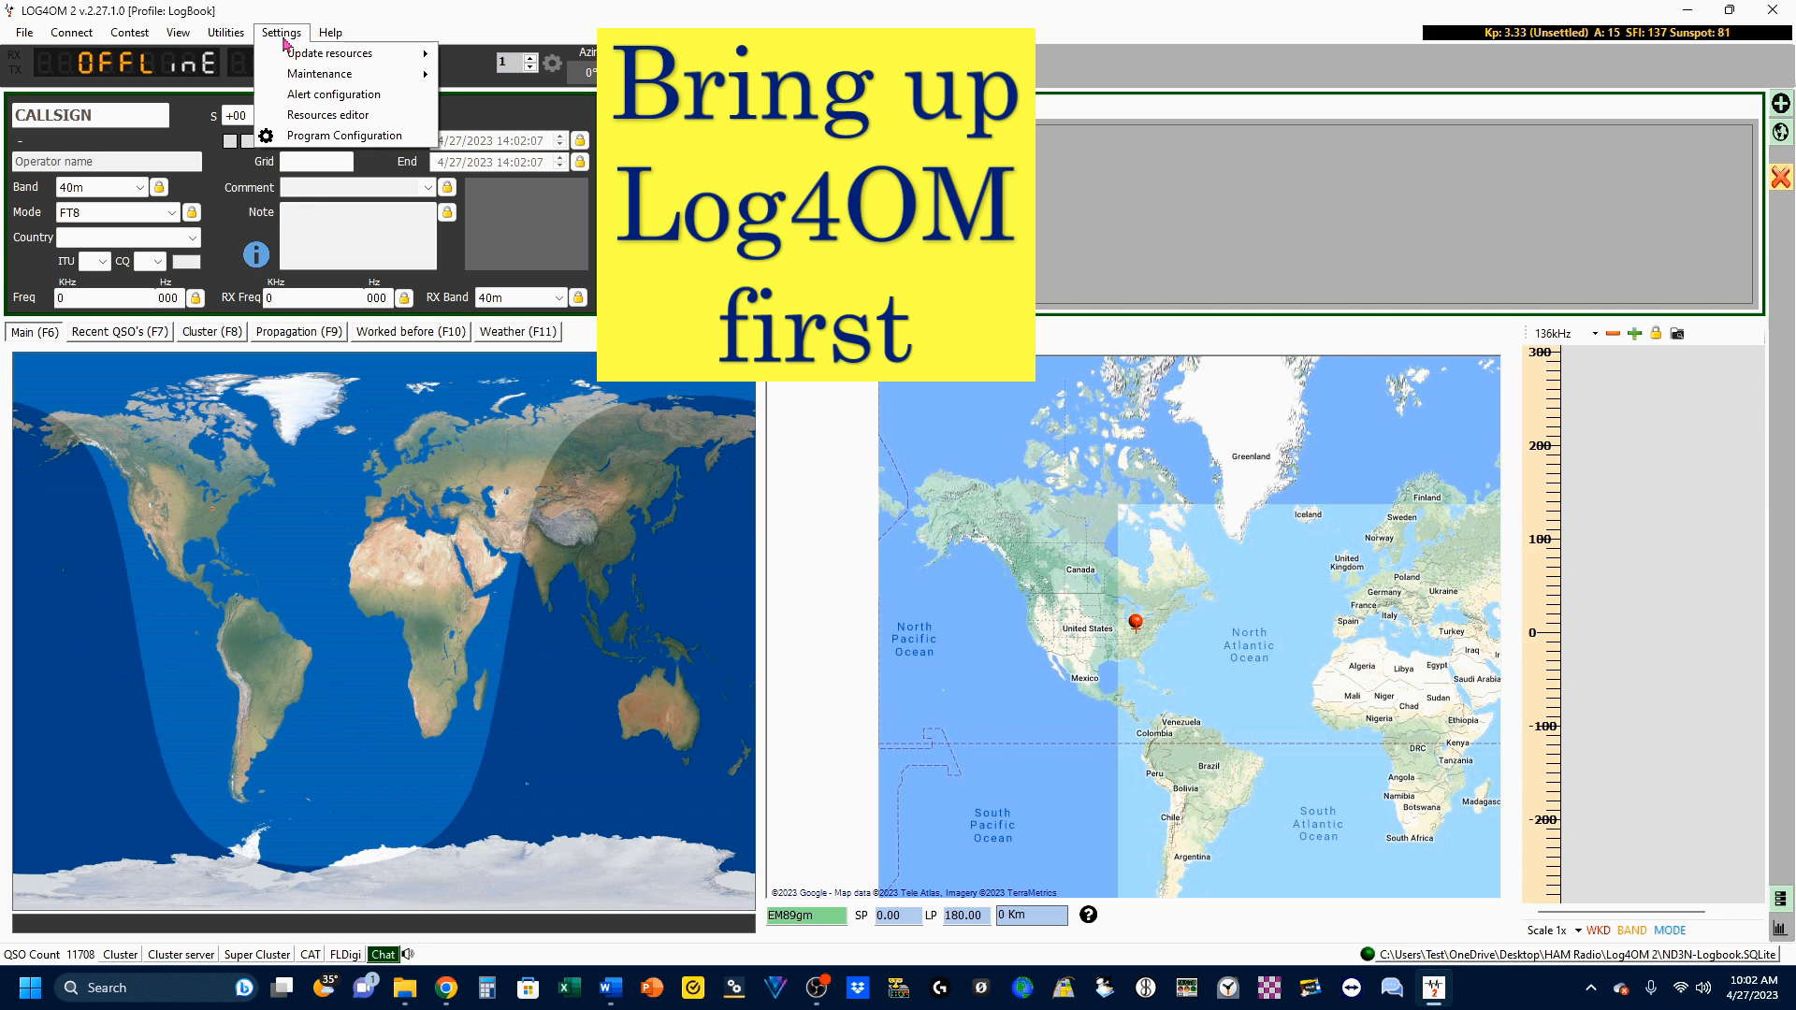
left_click(353, 138)
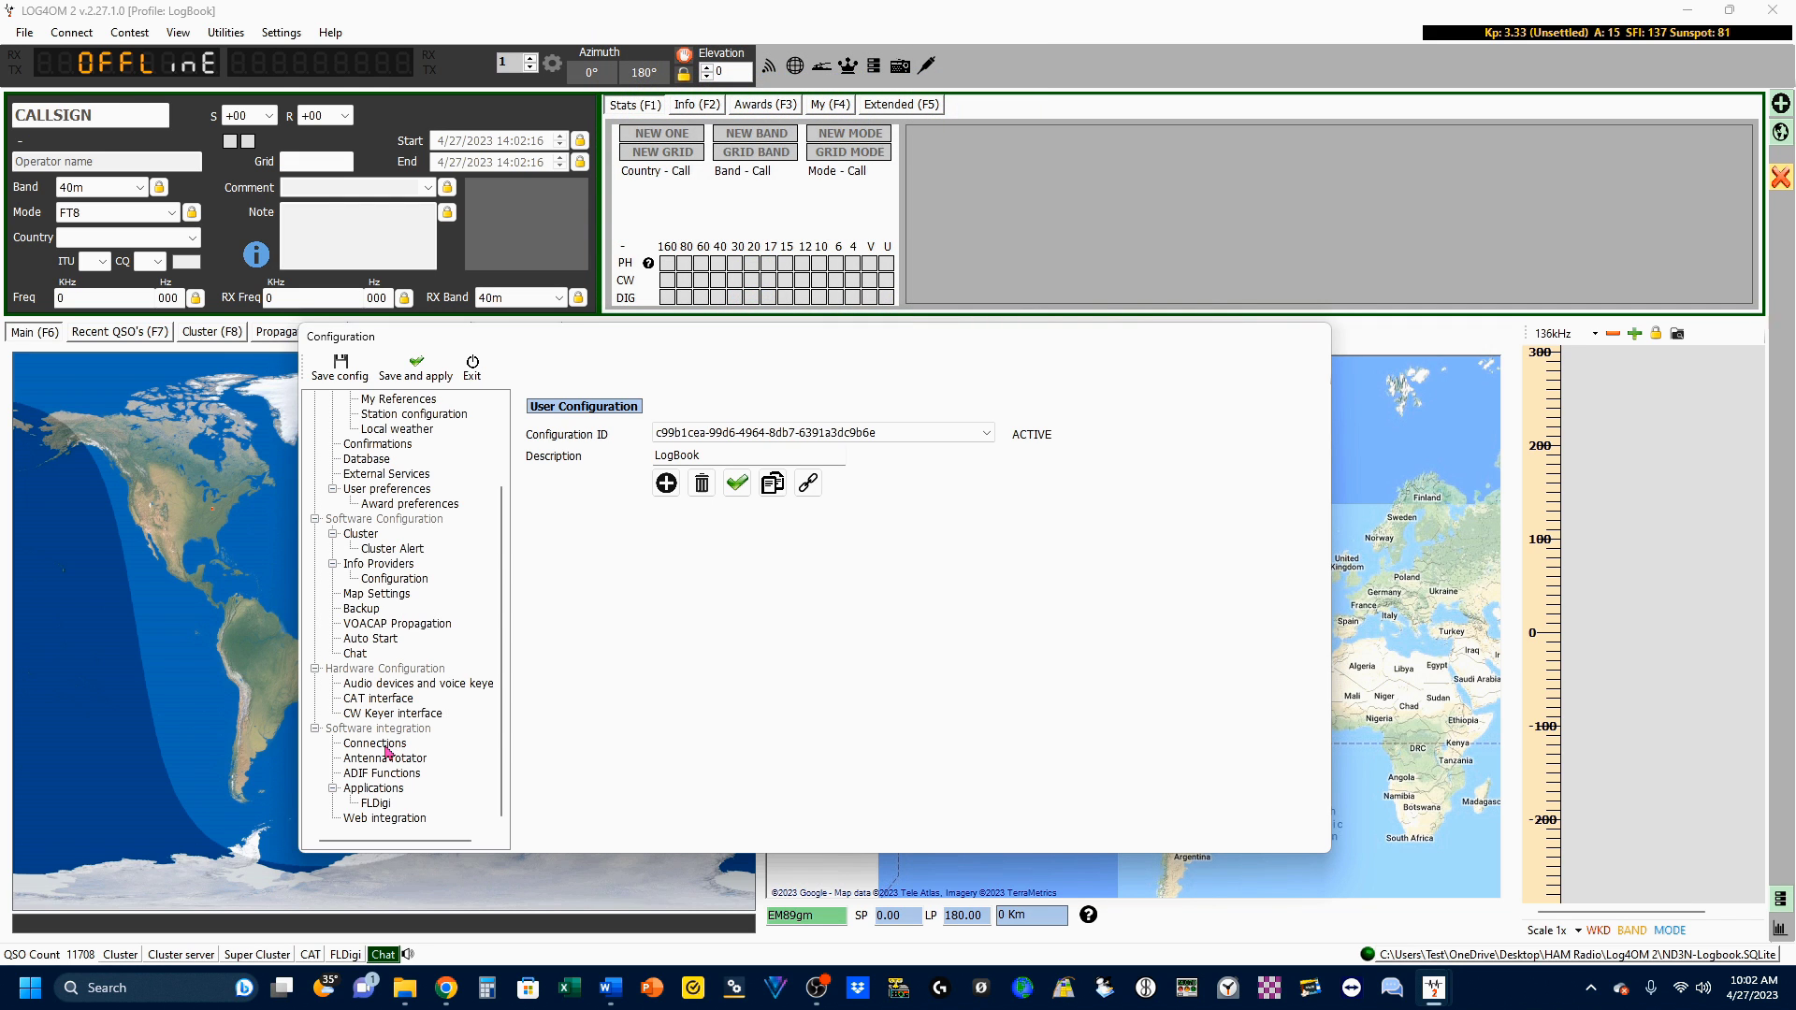
left_click(385, 745)
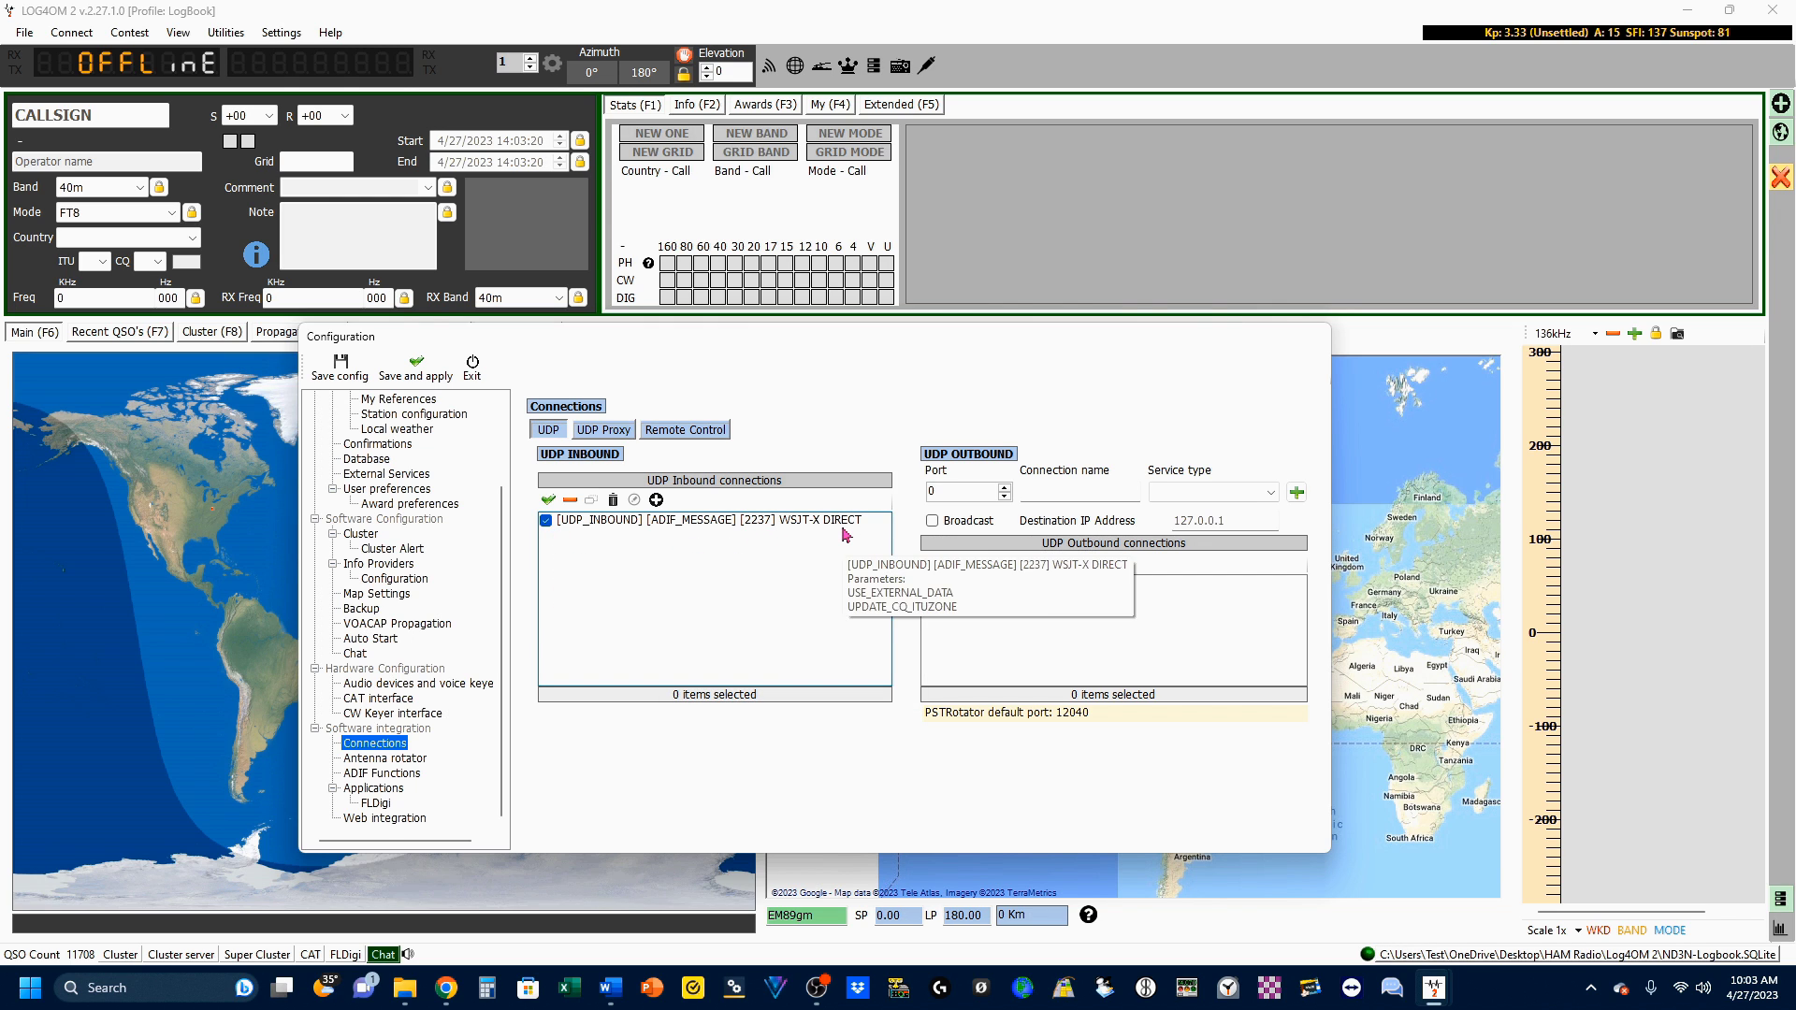
left_click(656, 500)
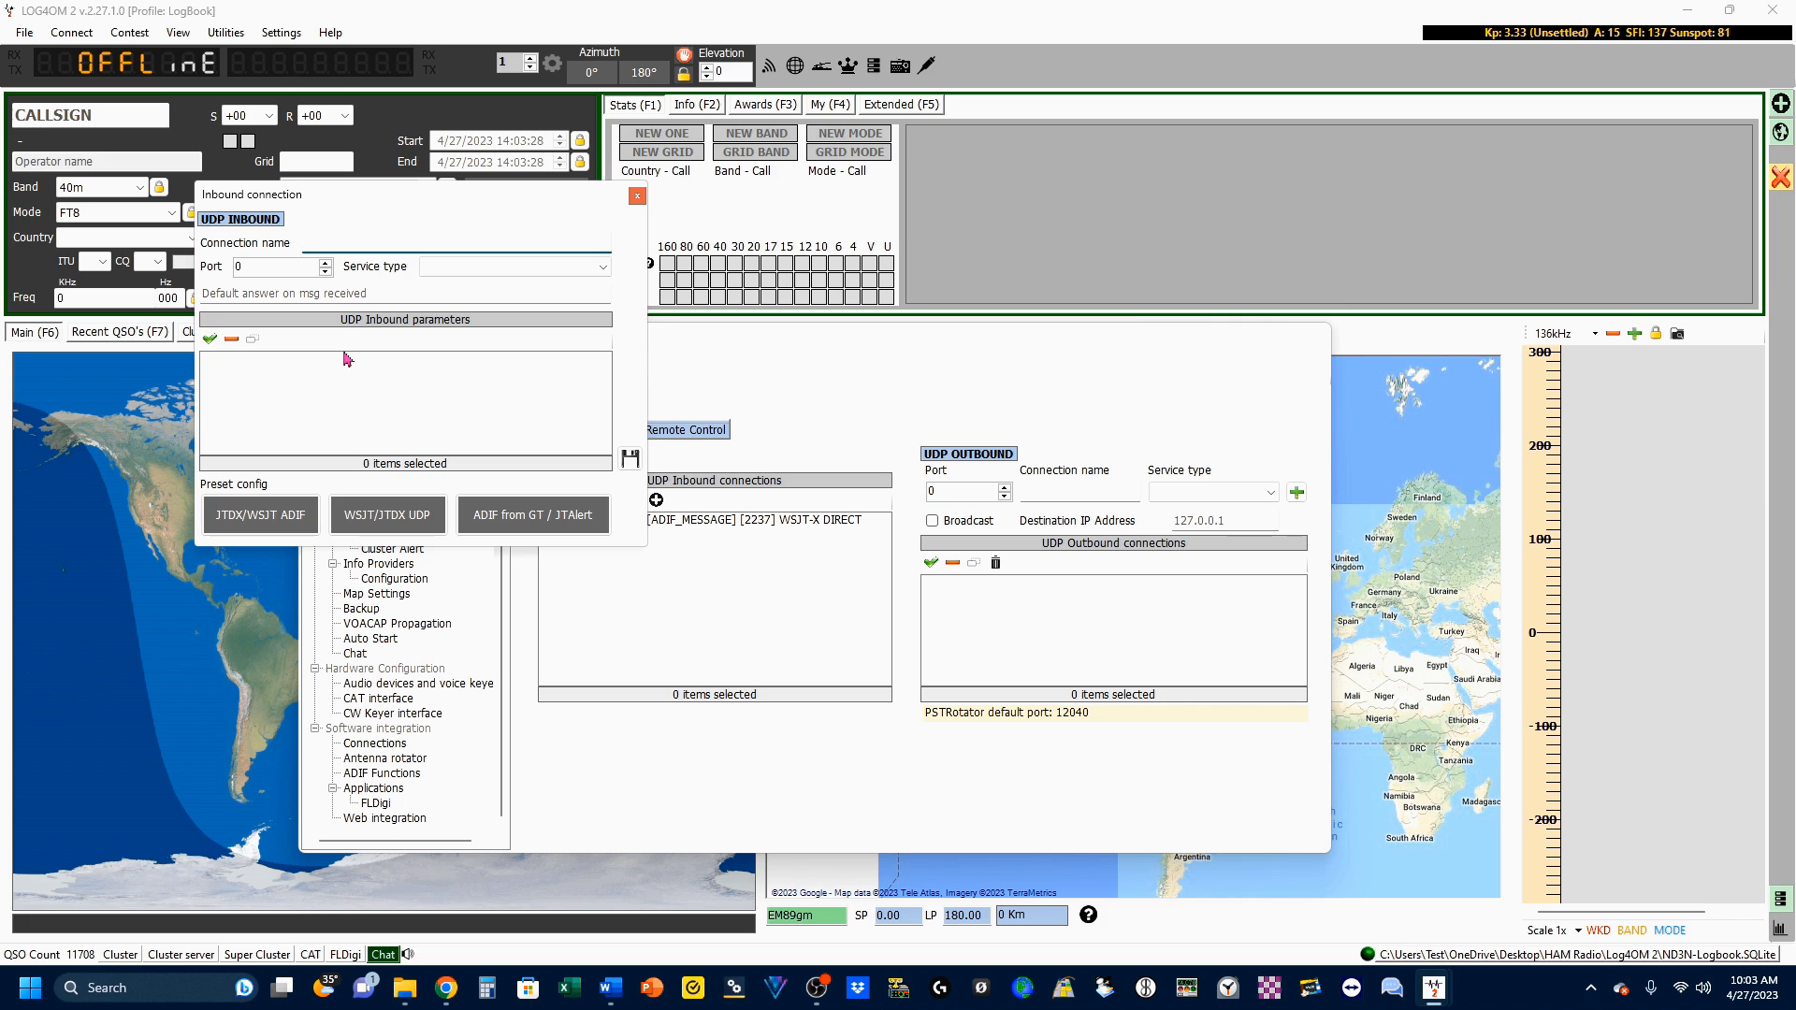
type("GRIDTRACKER LOG")
left_click(289, 269)
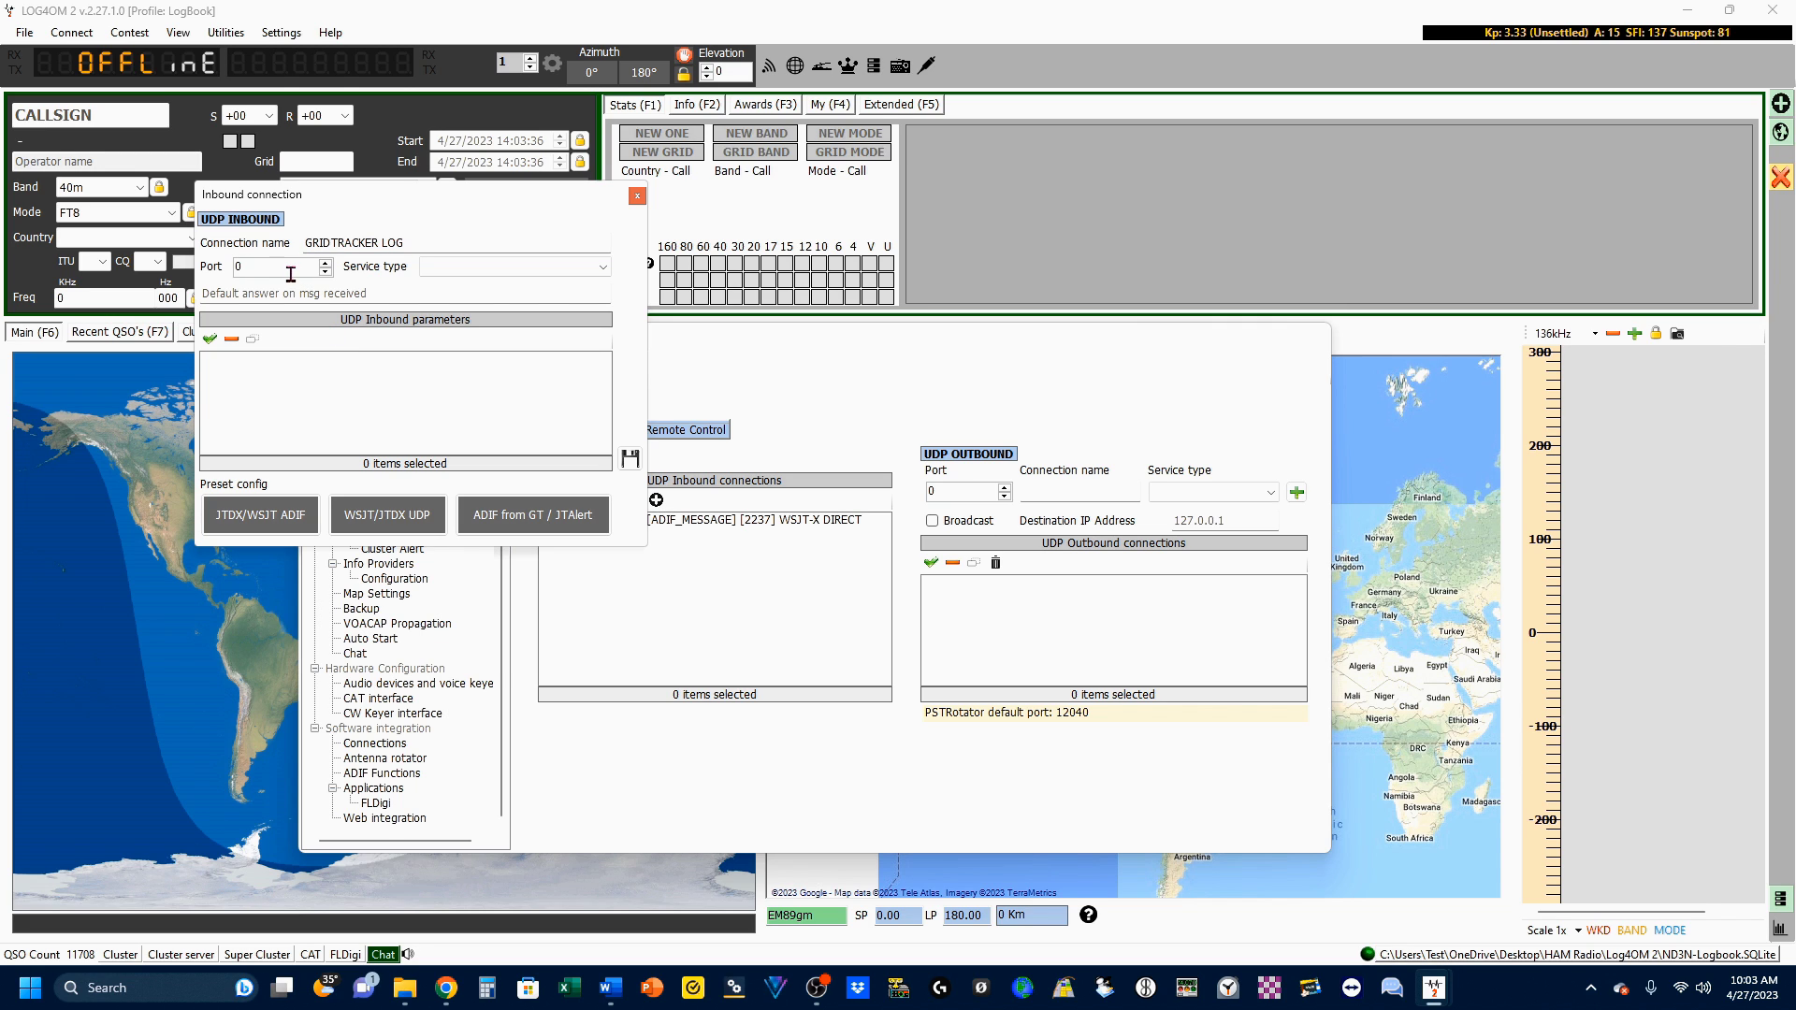
key("BackSpace")
type("2236")
left_click(434, 274)
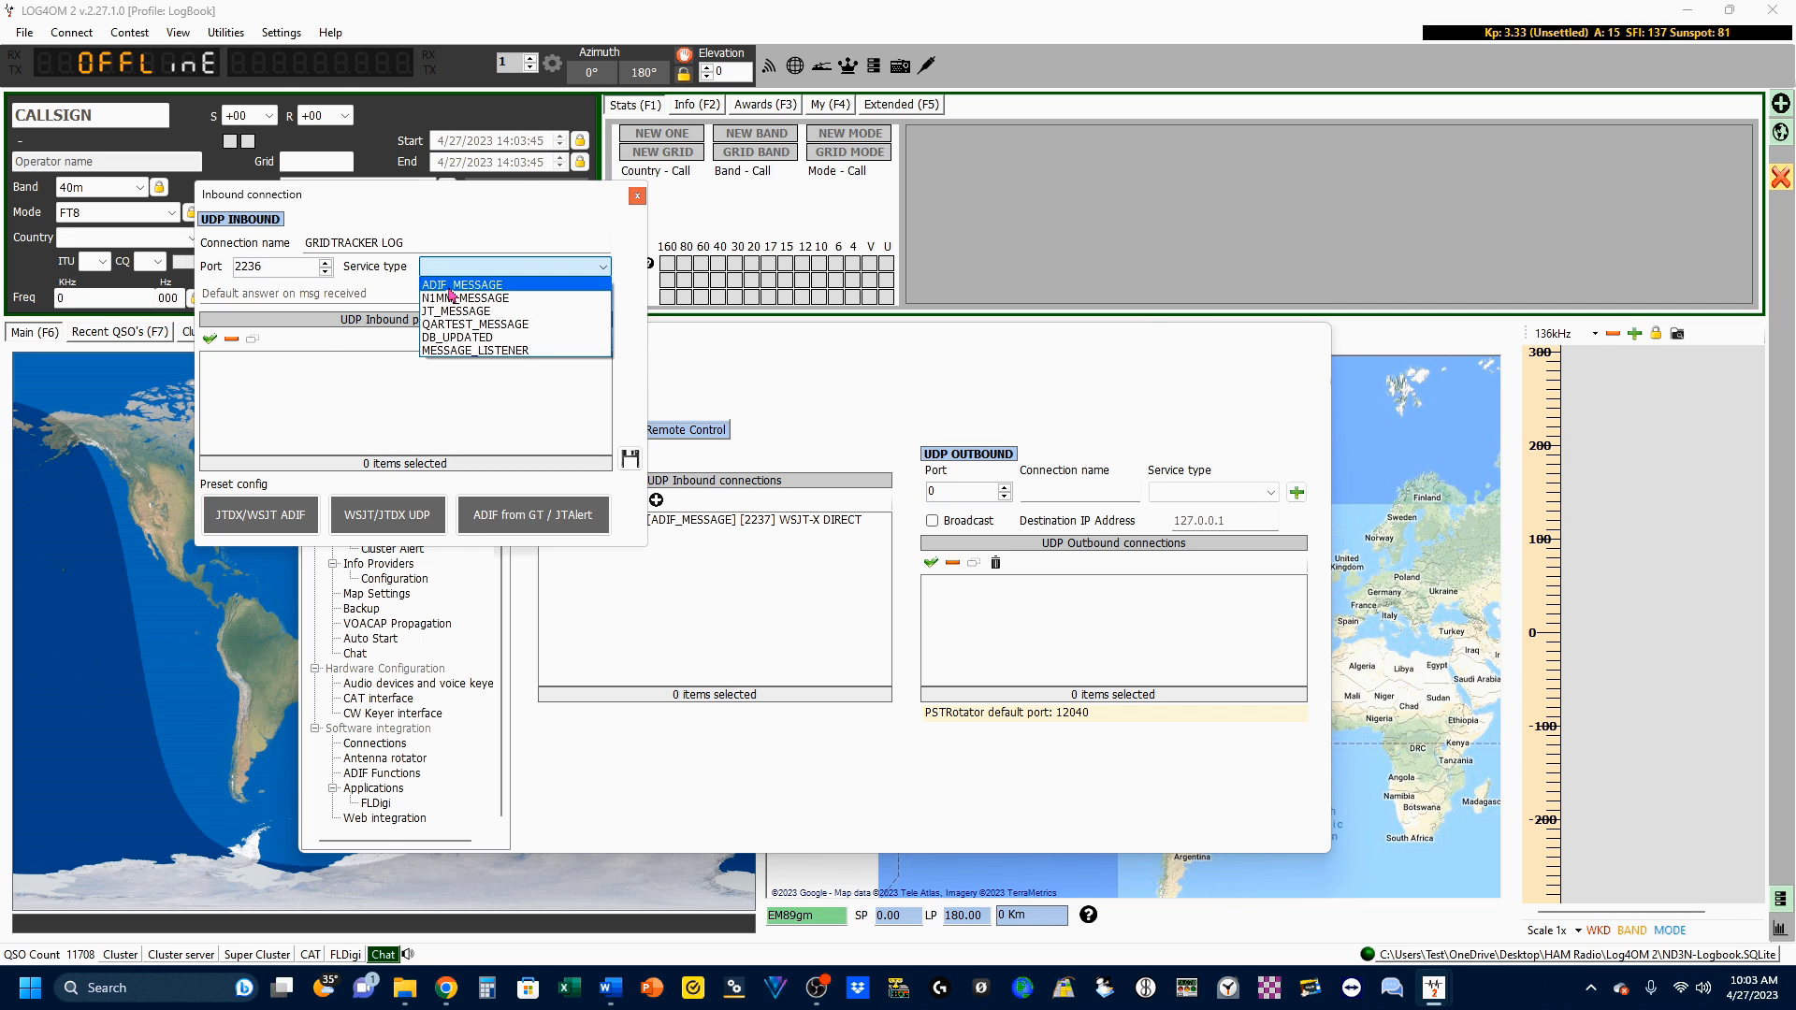
left_click(463, 280)
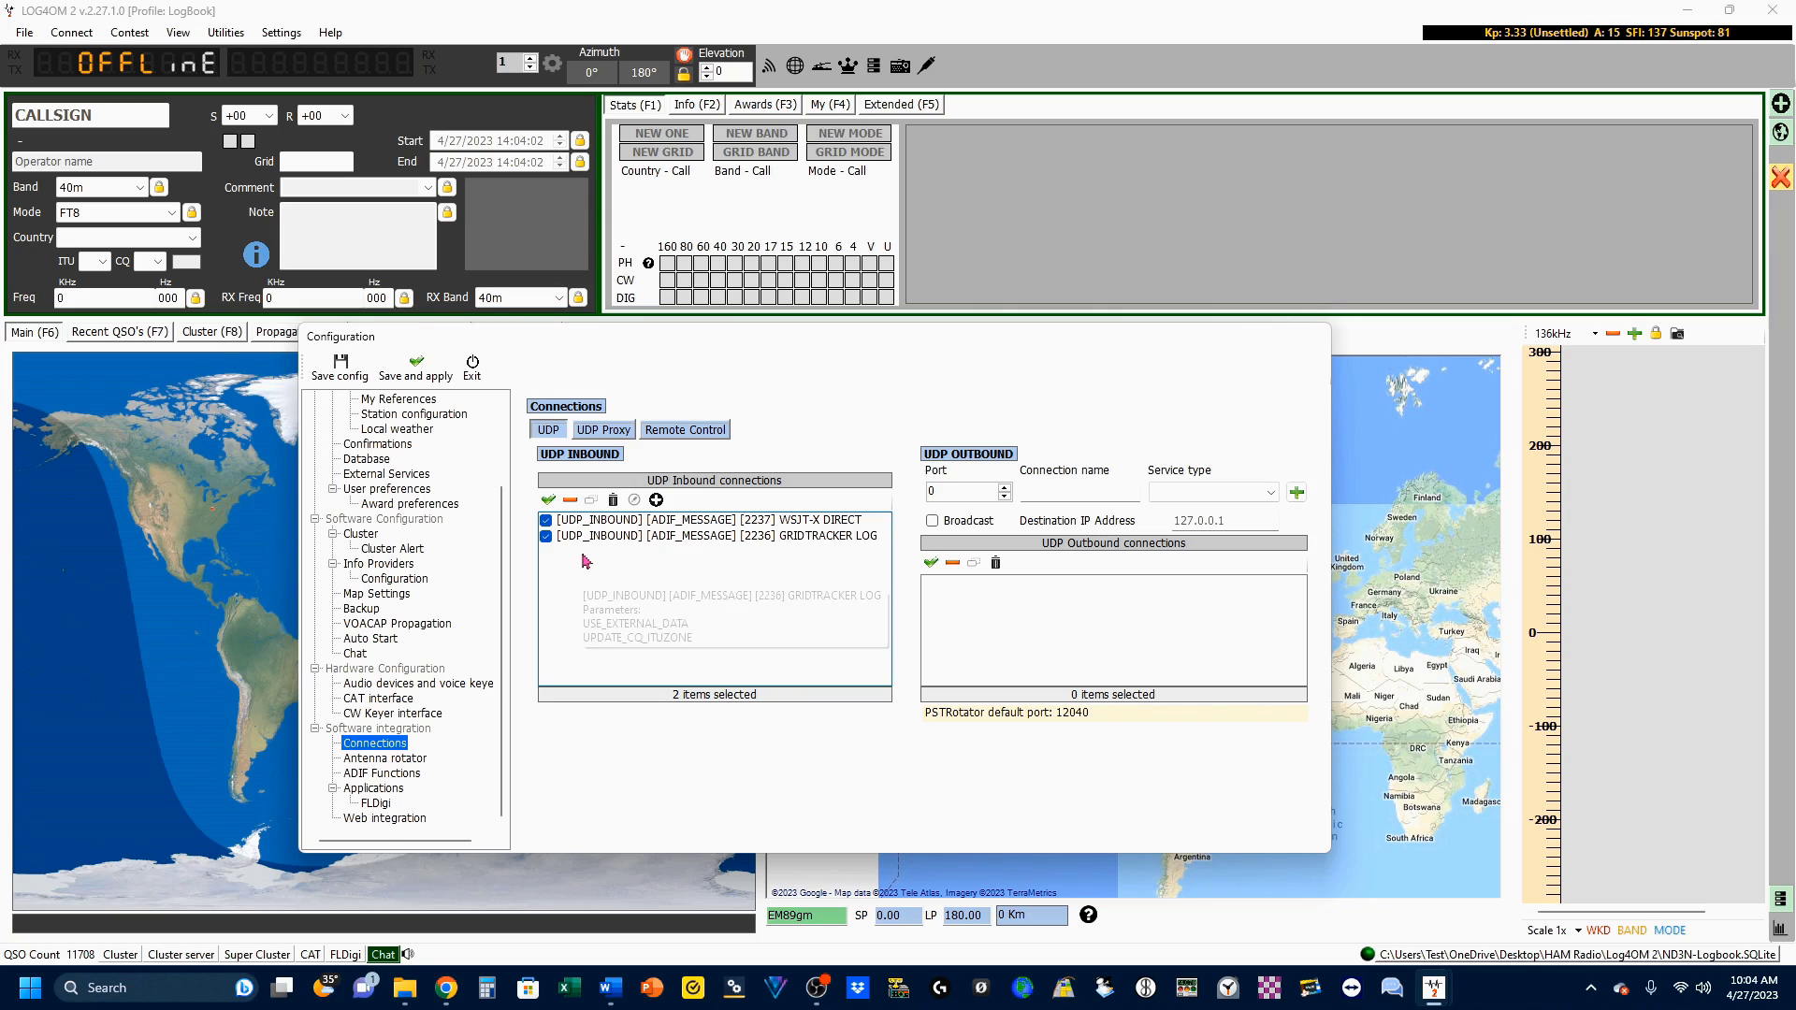
Step: Add a UDP inbound connection named GRIDTRACKER CALL on port 2238 with service type JT_MESSAGE, and save and apply the configuration
left_click(656, 499)
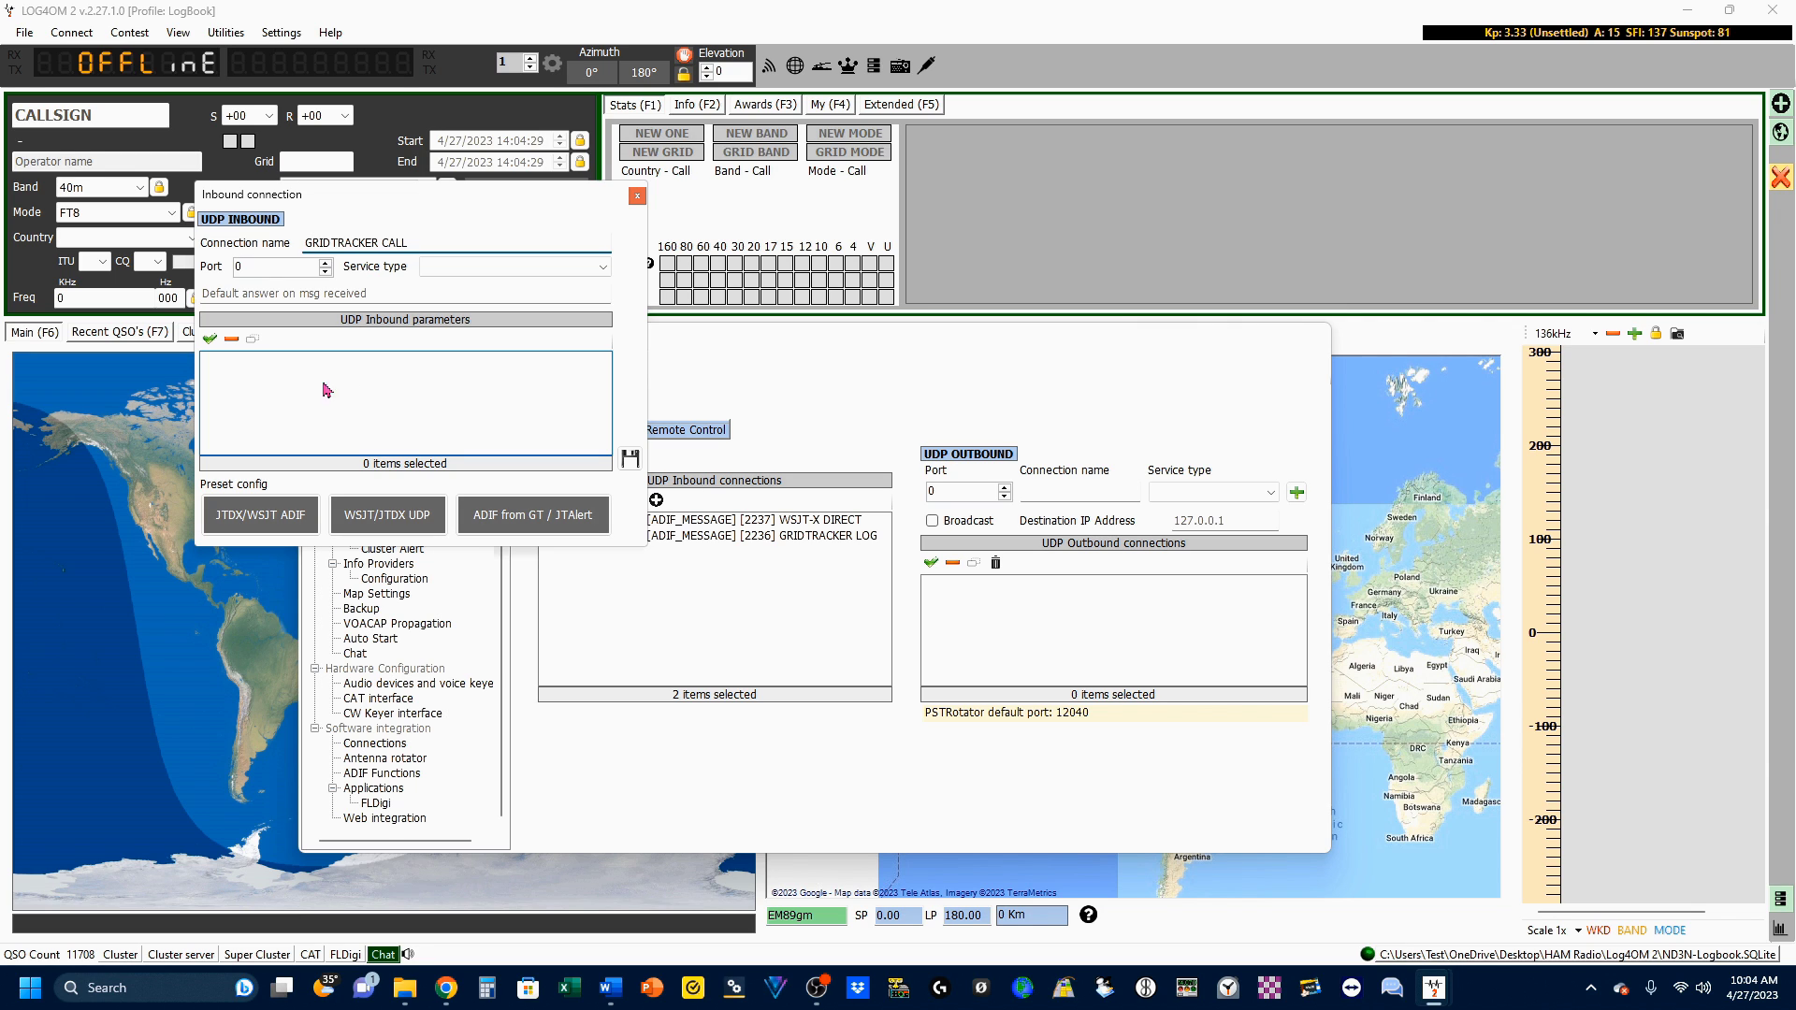
left_click(269, 271)
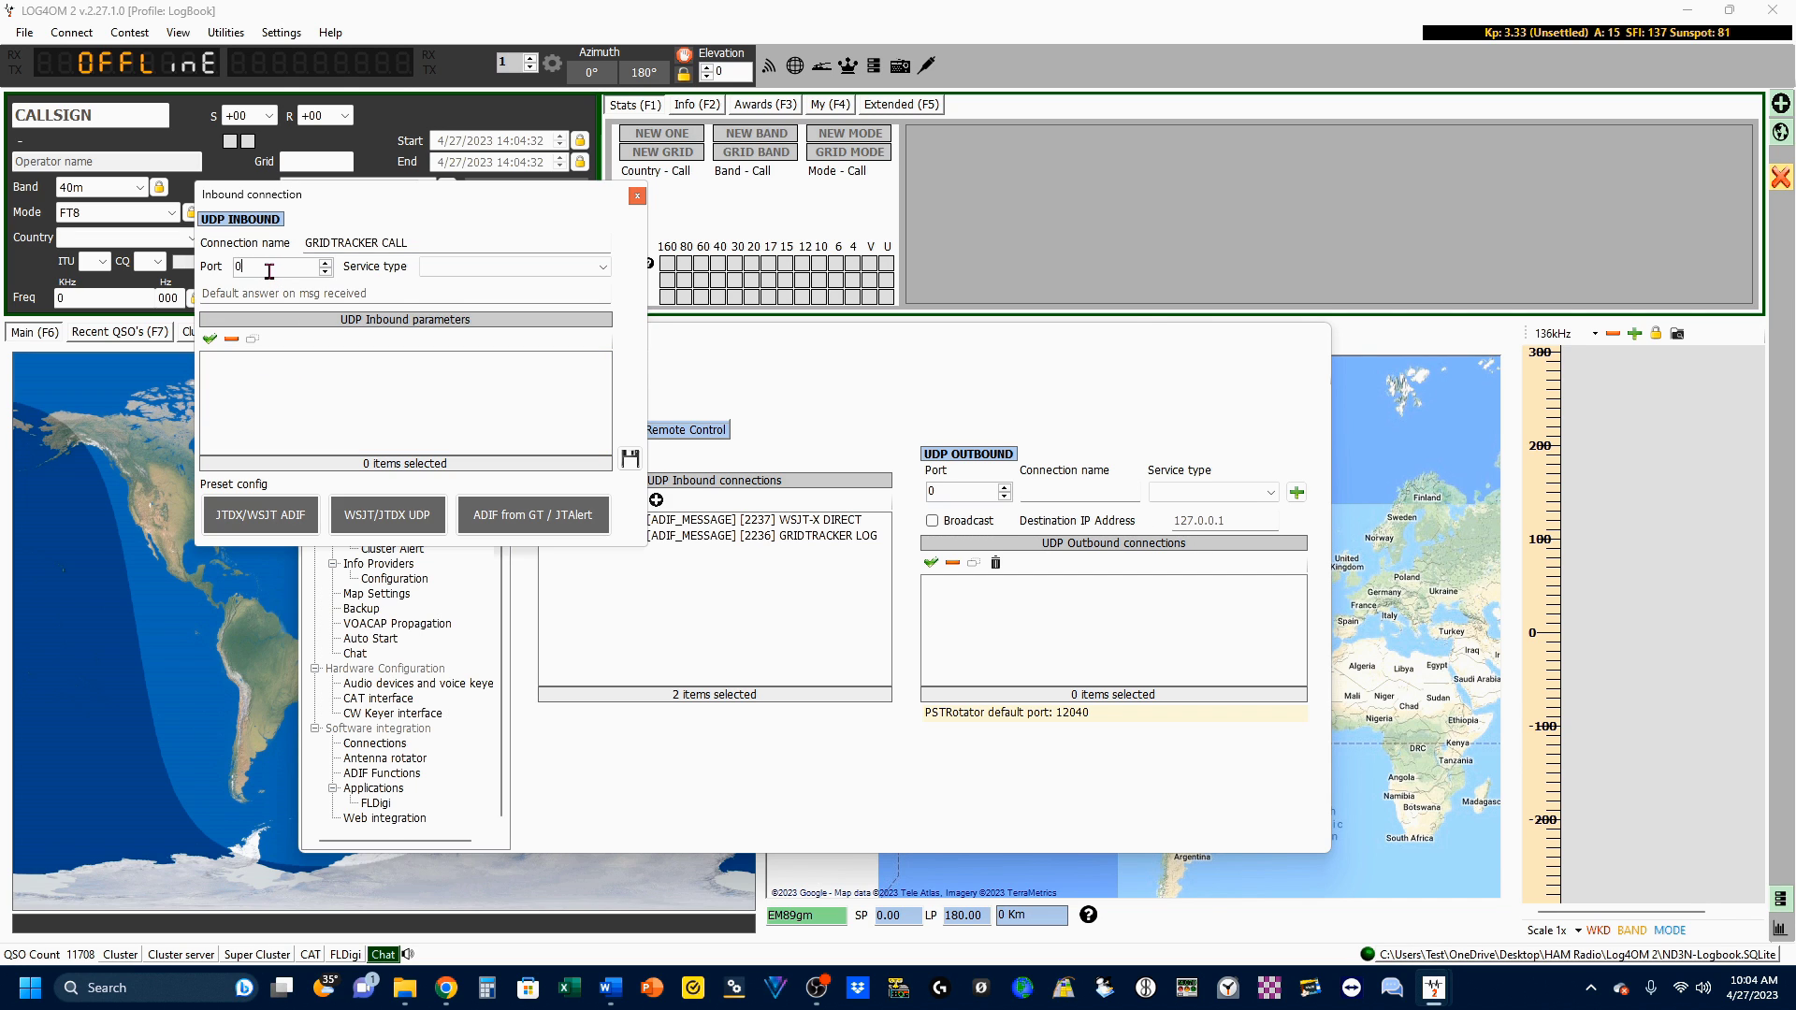
left_click(603, 268)
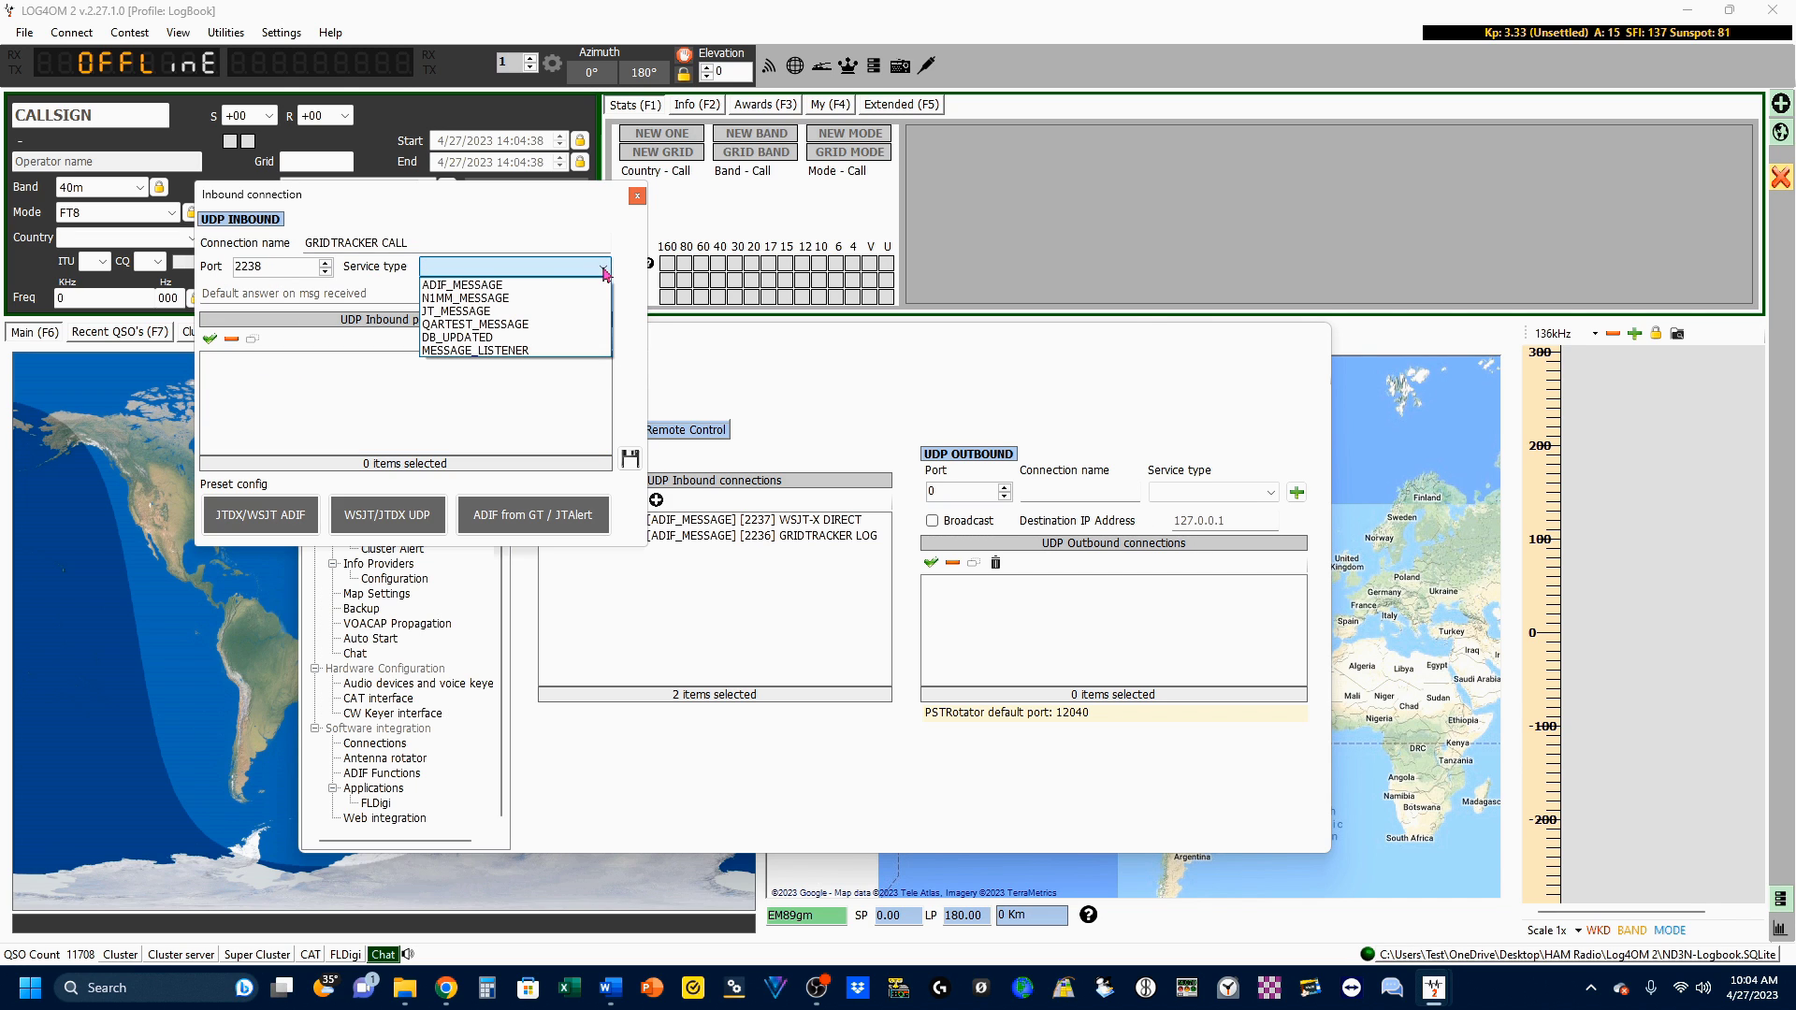
left_click(475, 312)
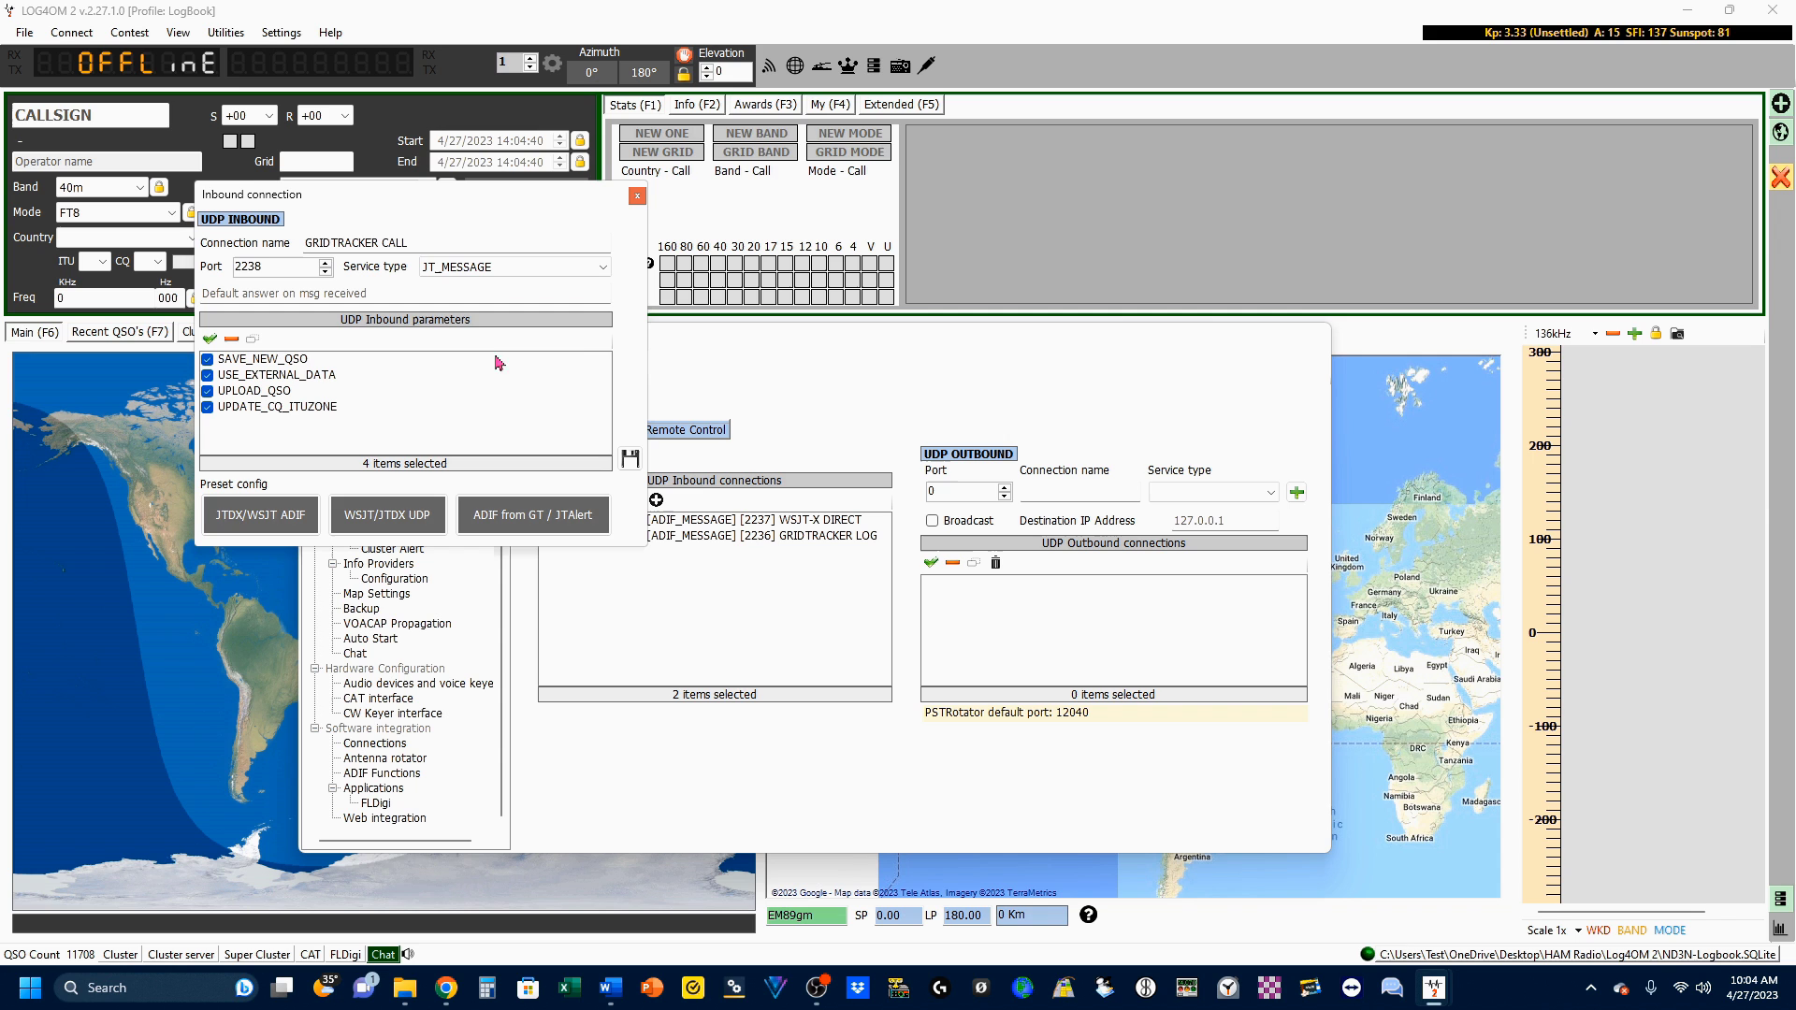
left_click(630, 458)
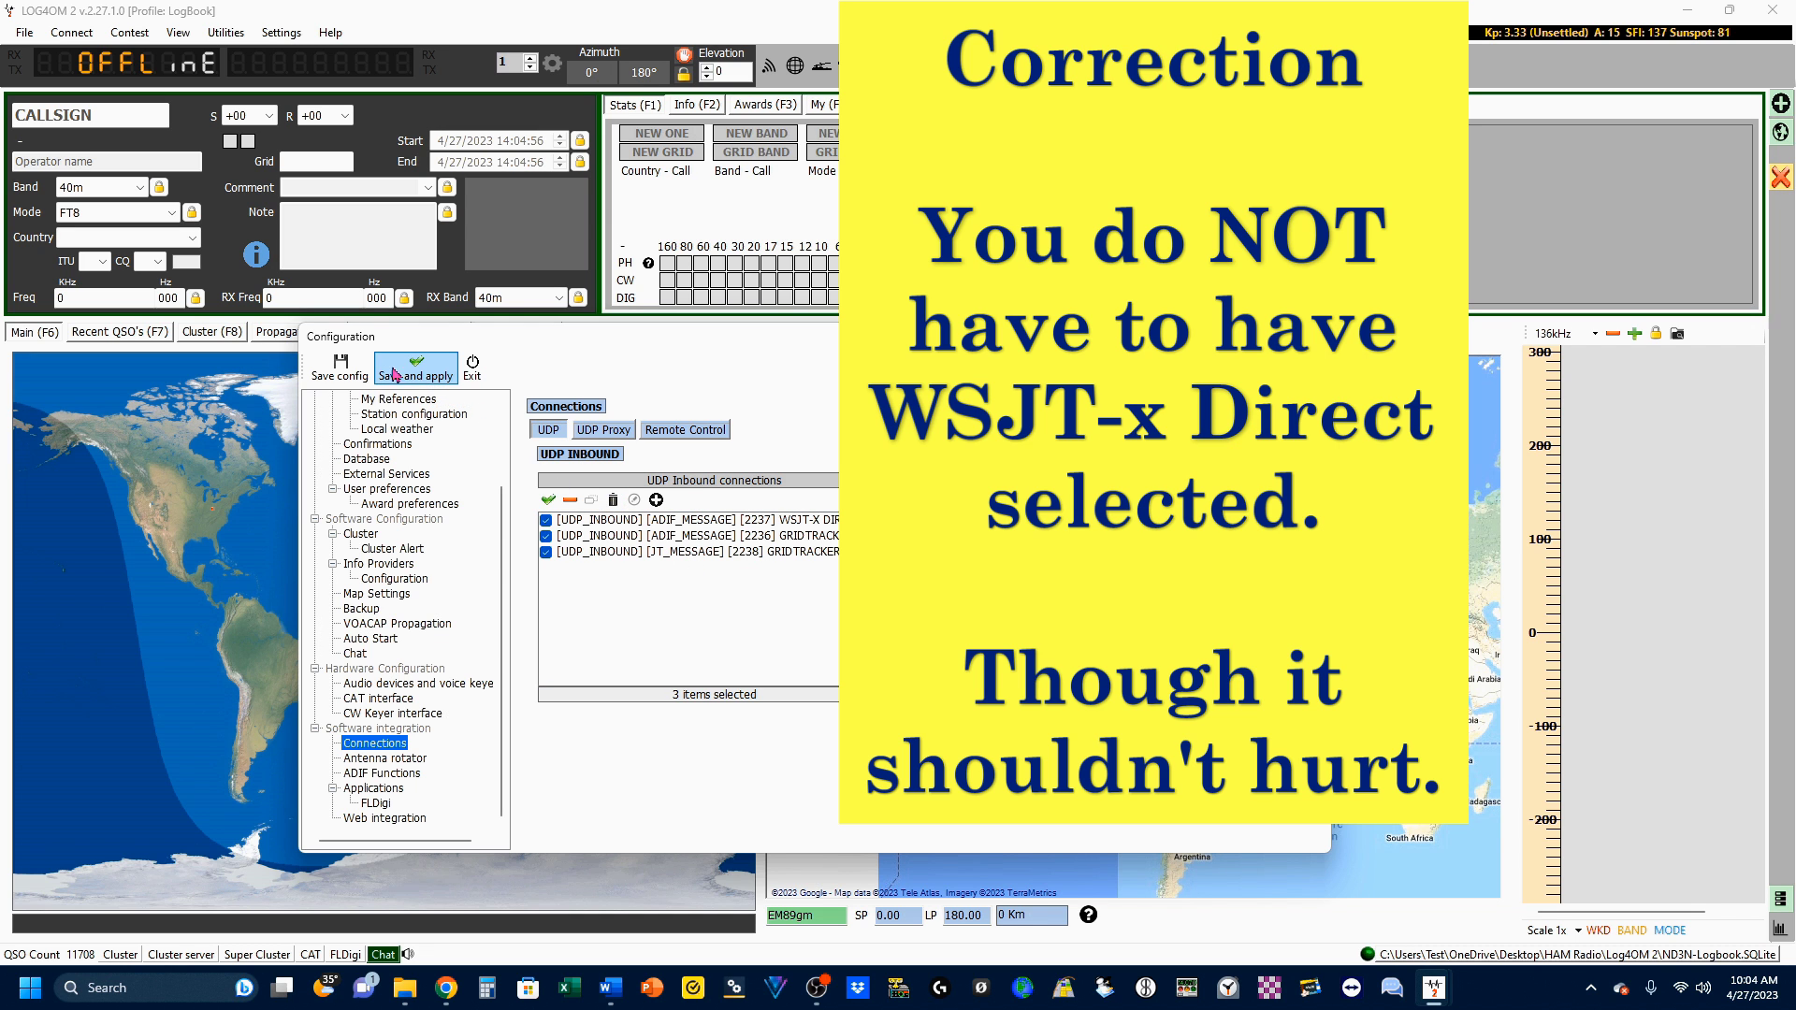
left_click(418, 376)
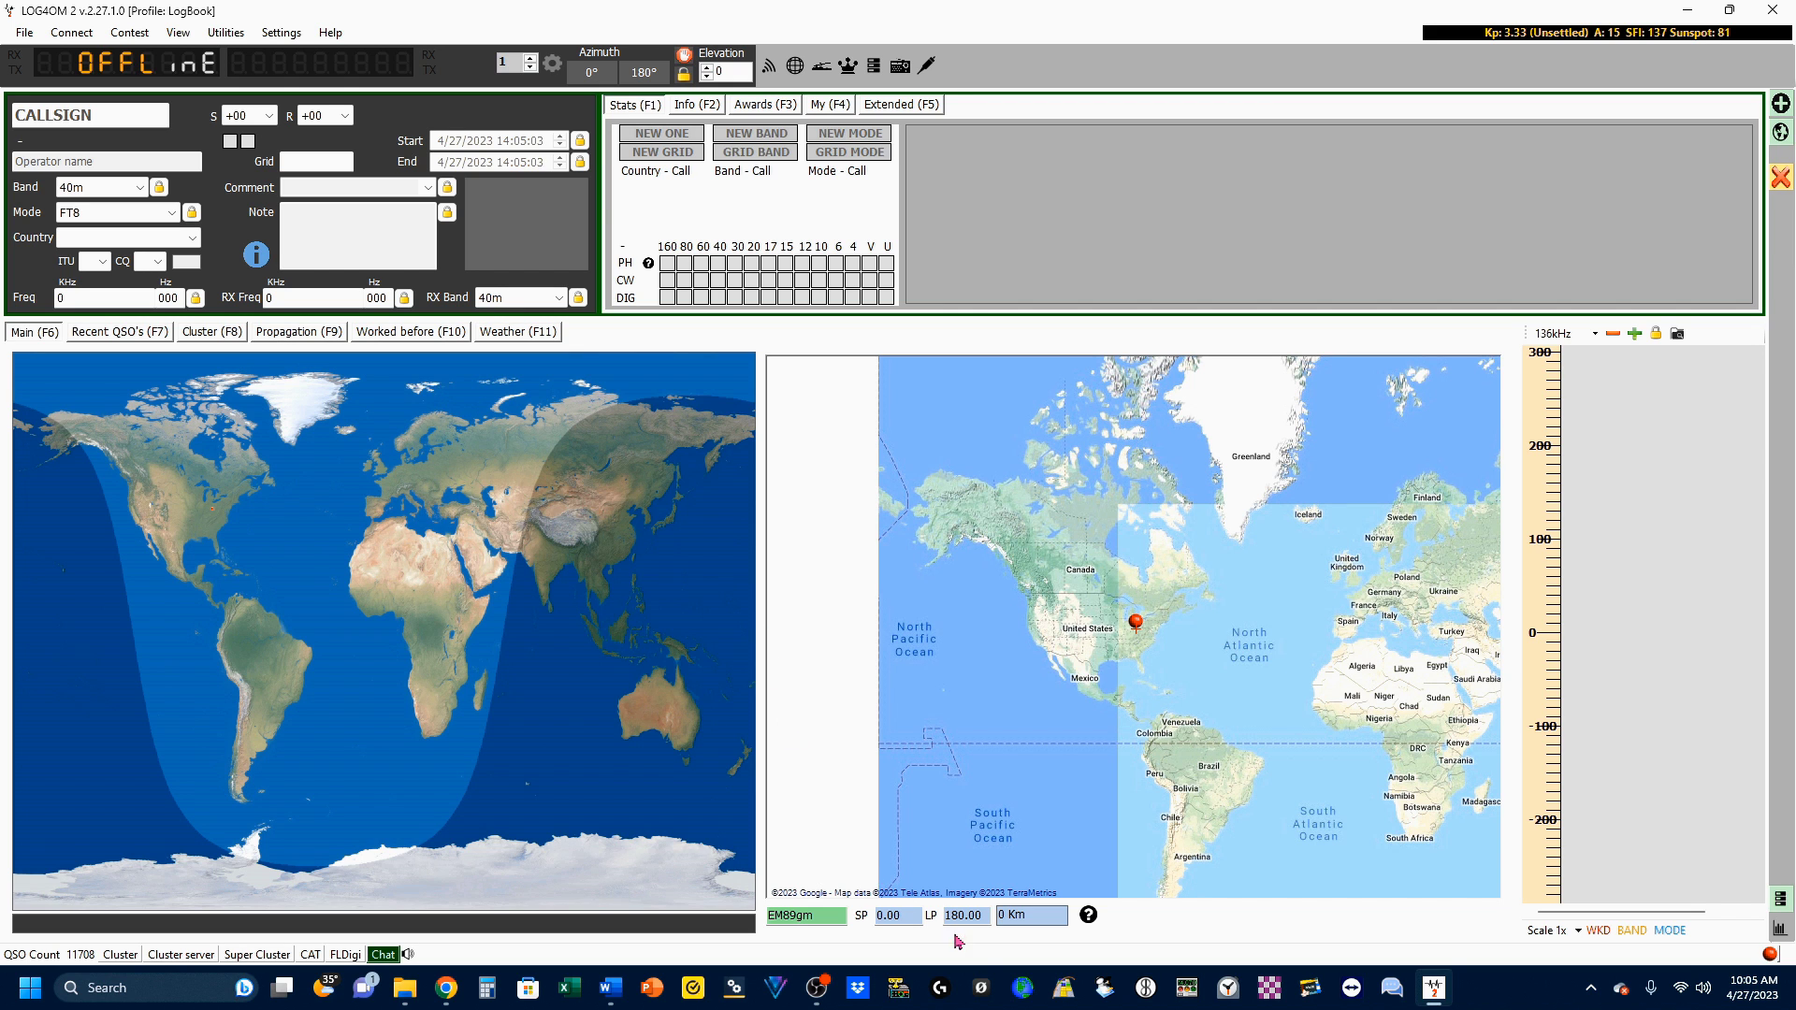
Step: Switch to WSJT-X and set the UDP server port number to 2333 in its Reporting settings
left_click(1022, 988)
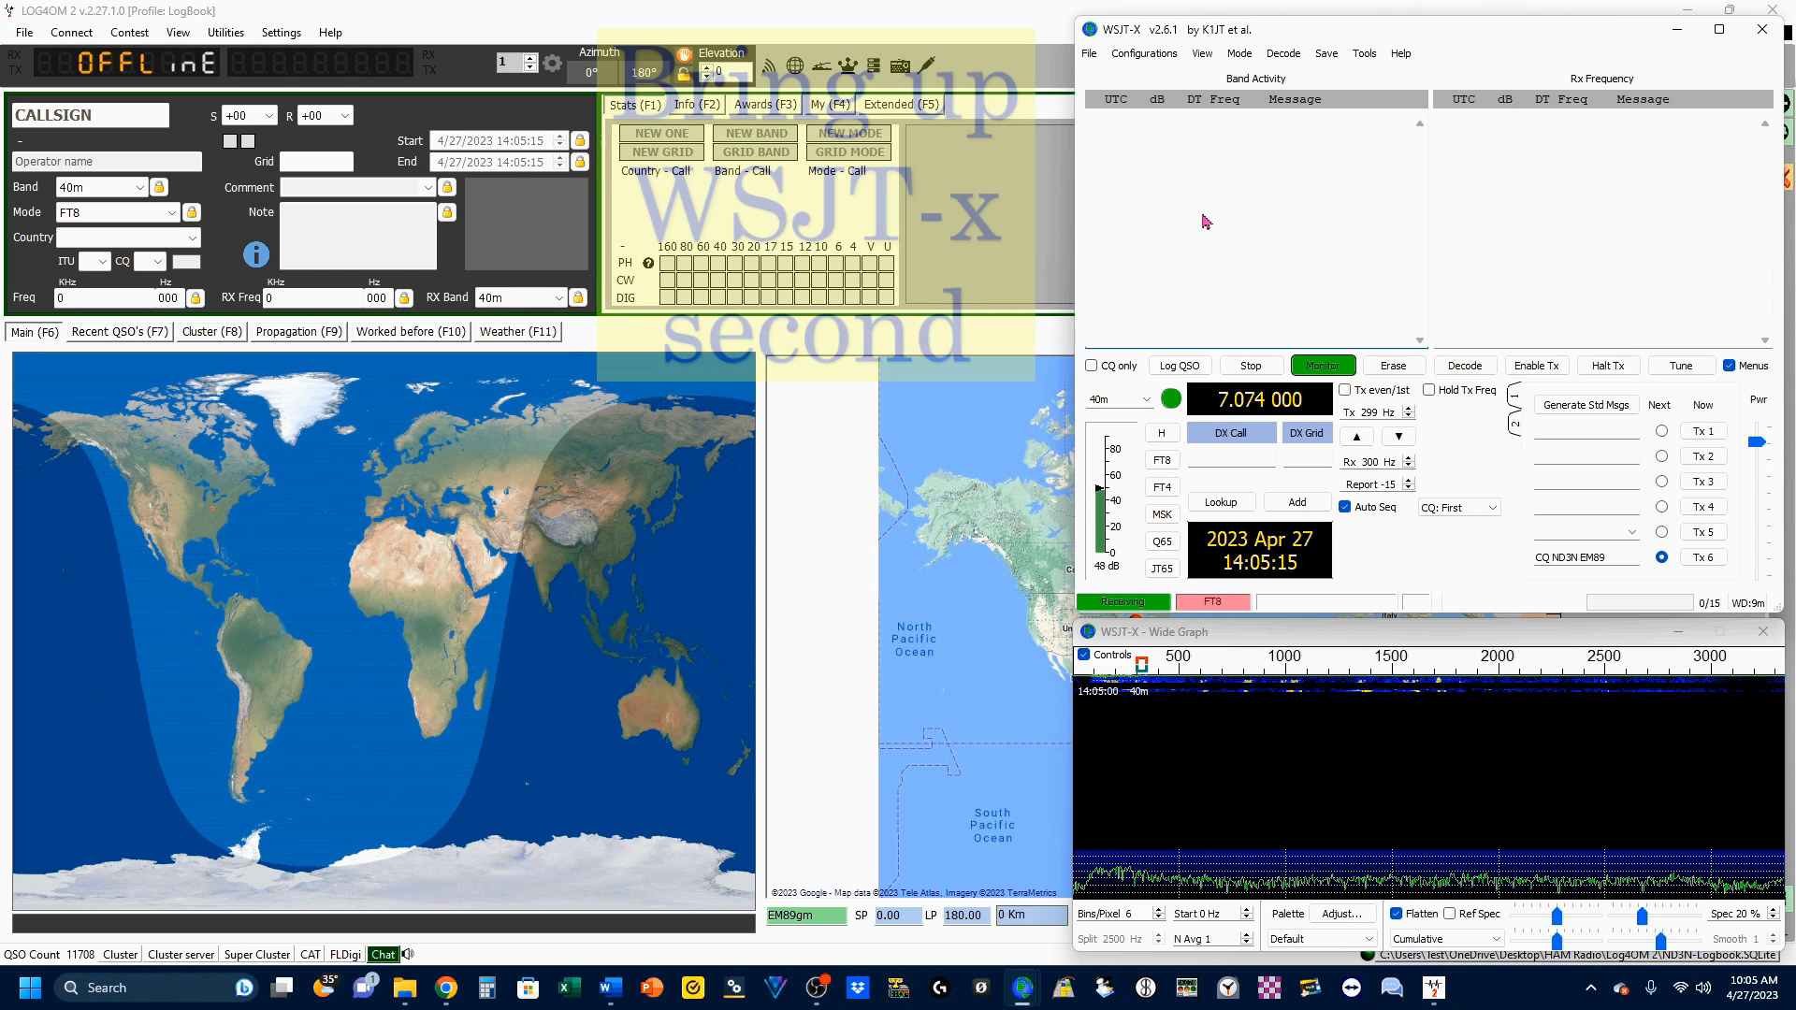
left_click(1089, 54)
left_click(1207, 291)
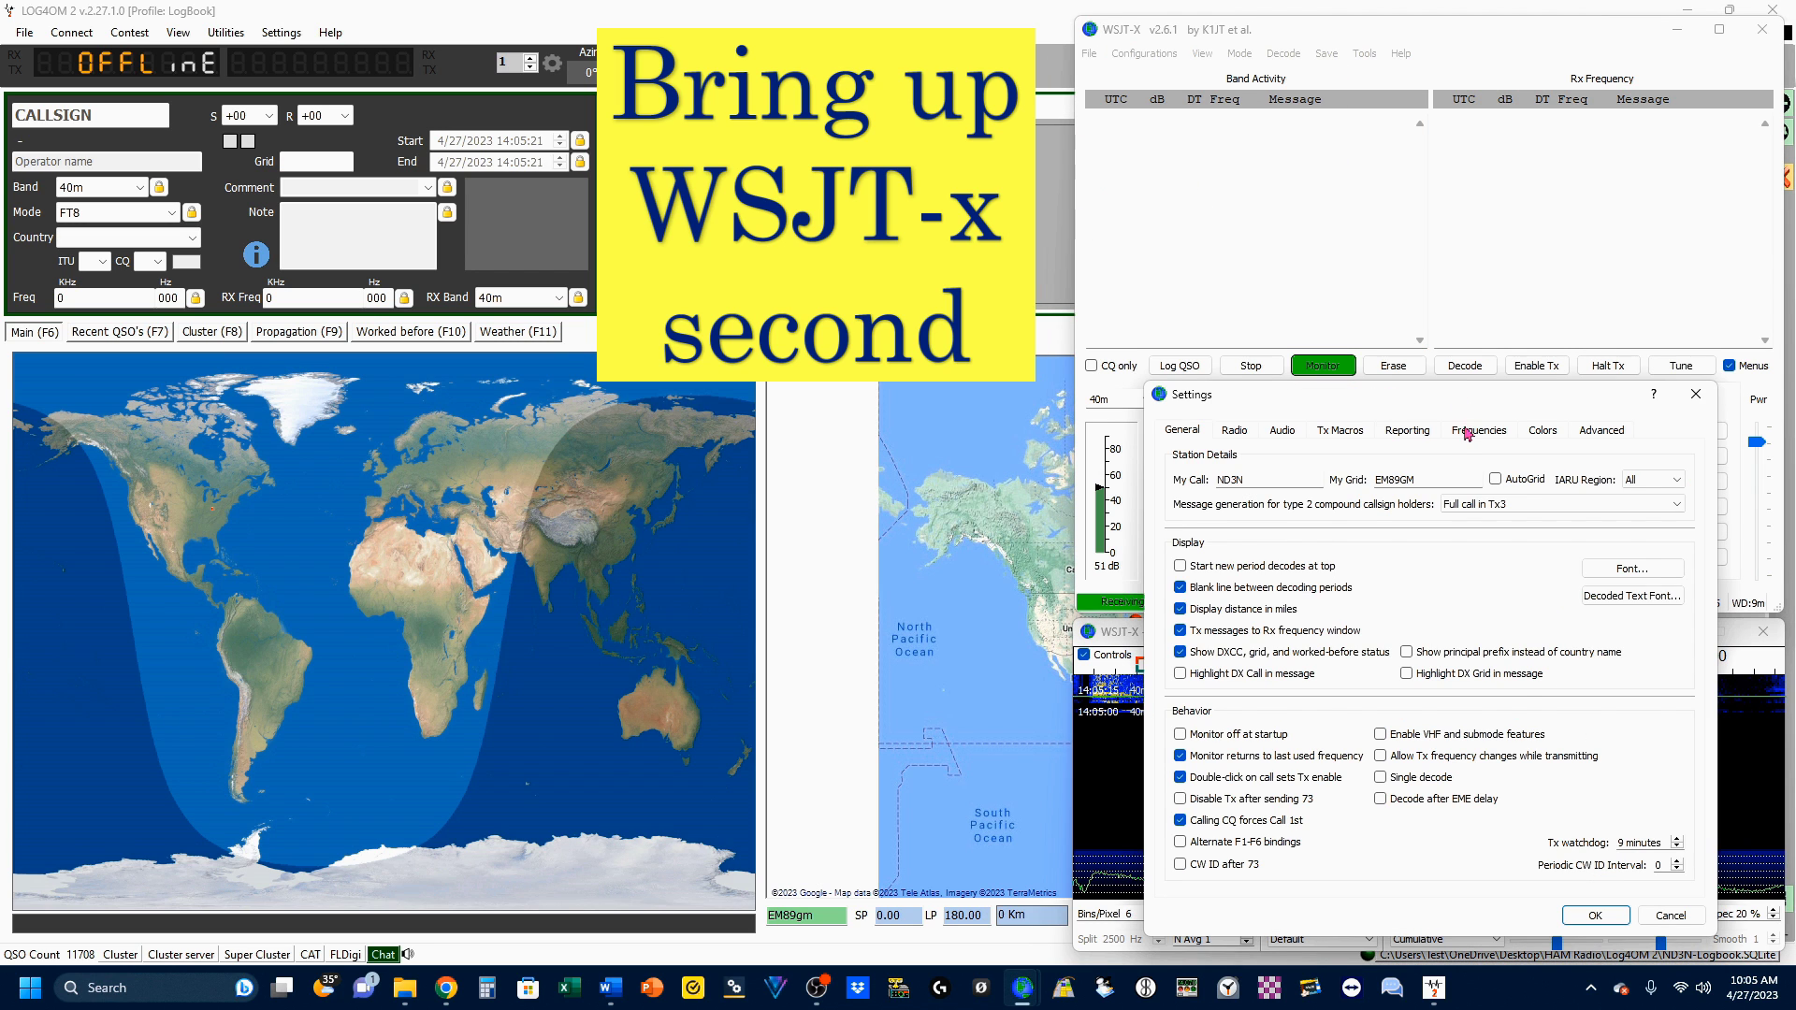
left_click(1409, 432)
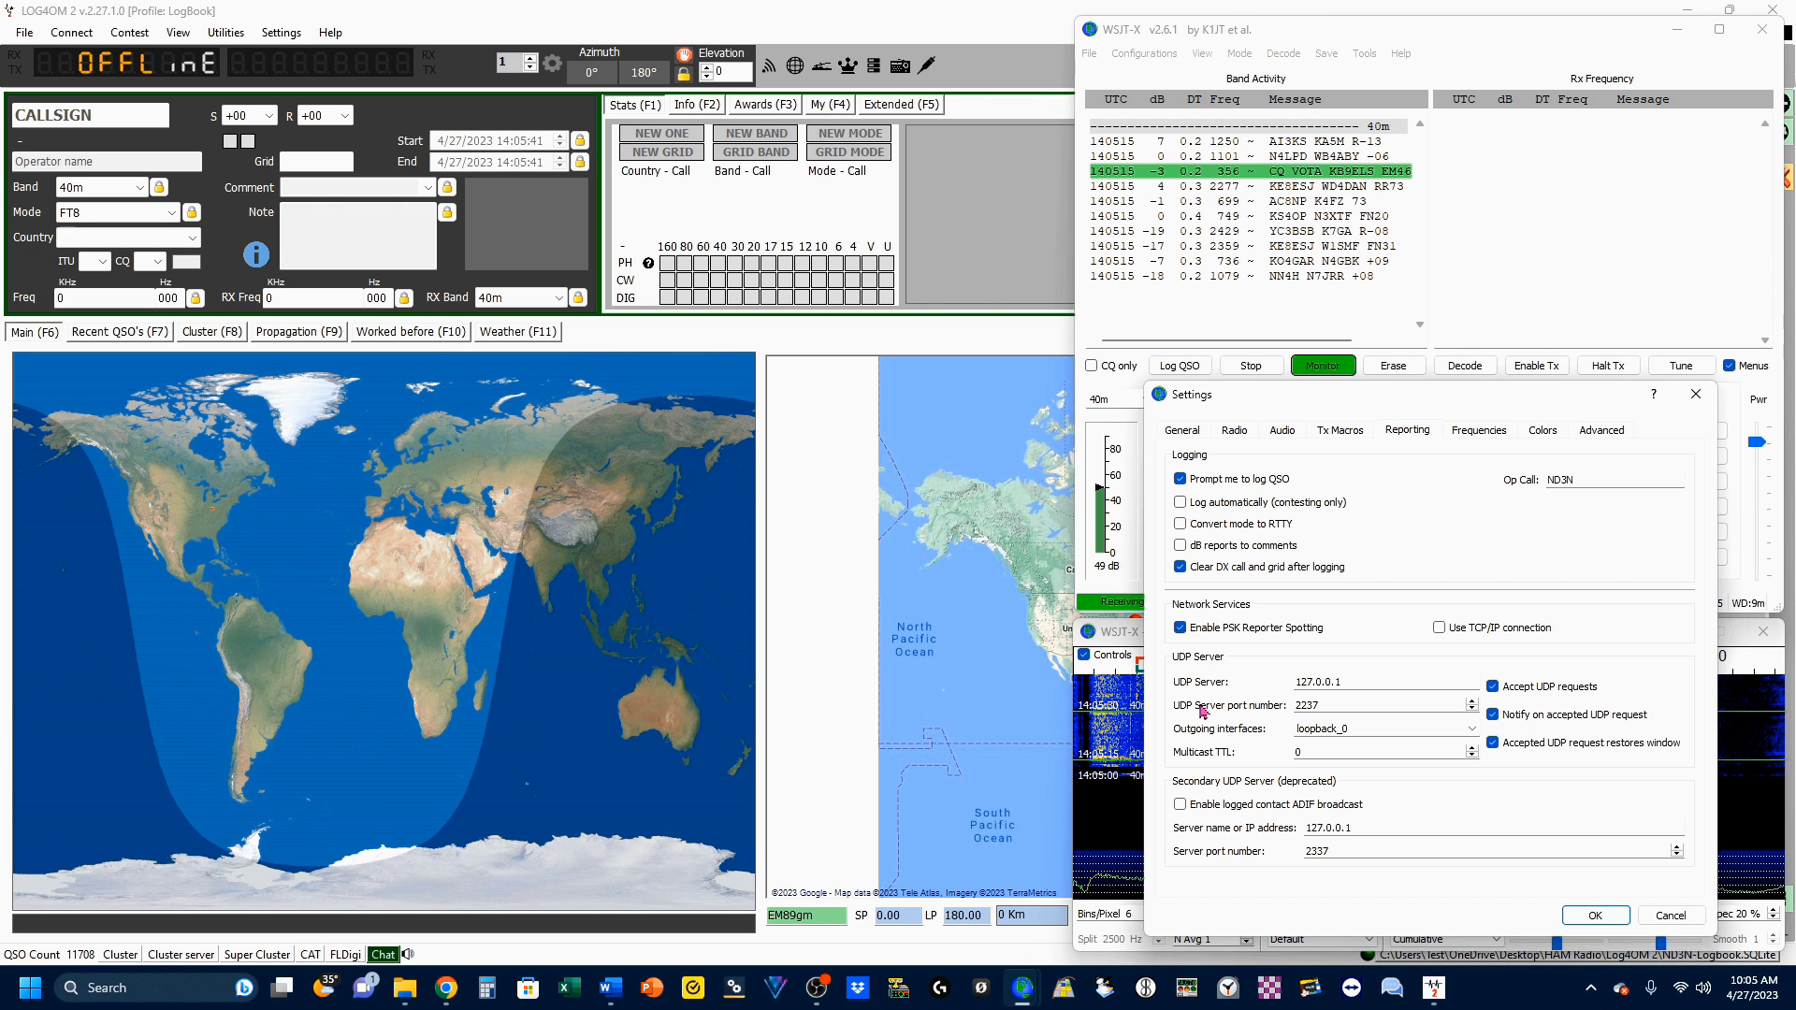
key("ctrl+a")
key("BackSpace")
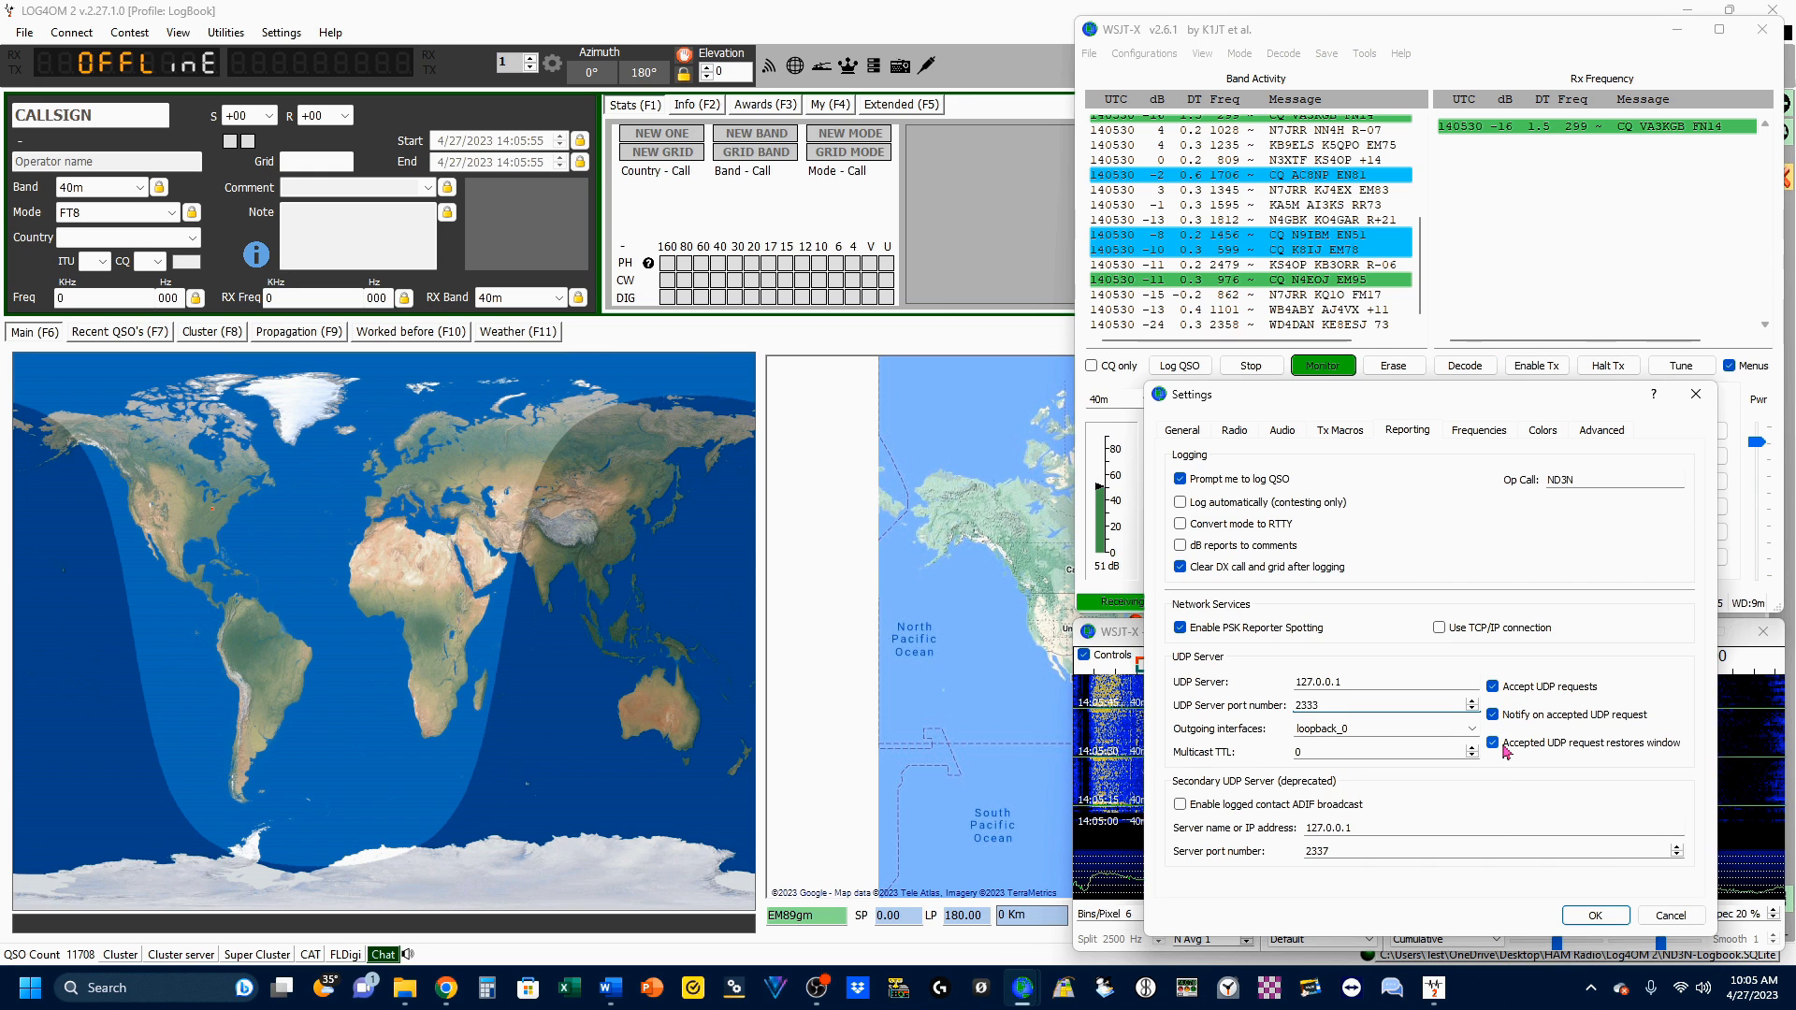
Step: Enable the logged contact ADIF broadcast on the secondary UDP server with port 2237, and confirm the WSJT-X settings
left_click(1180, 805)
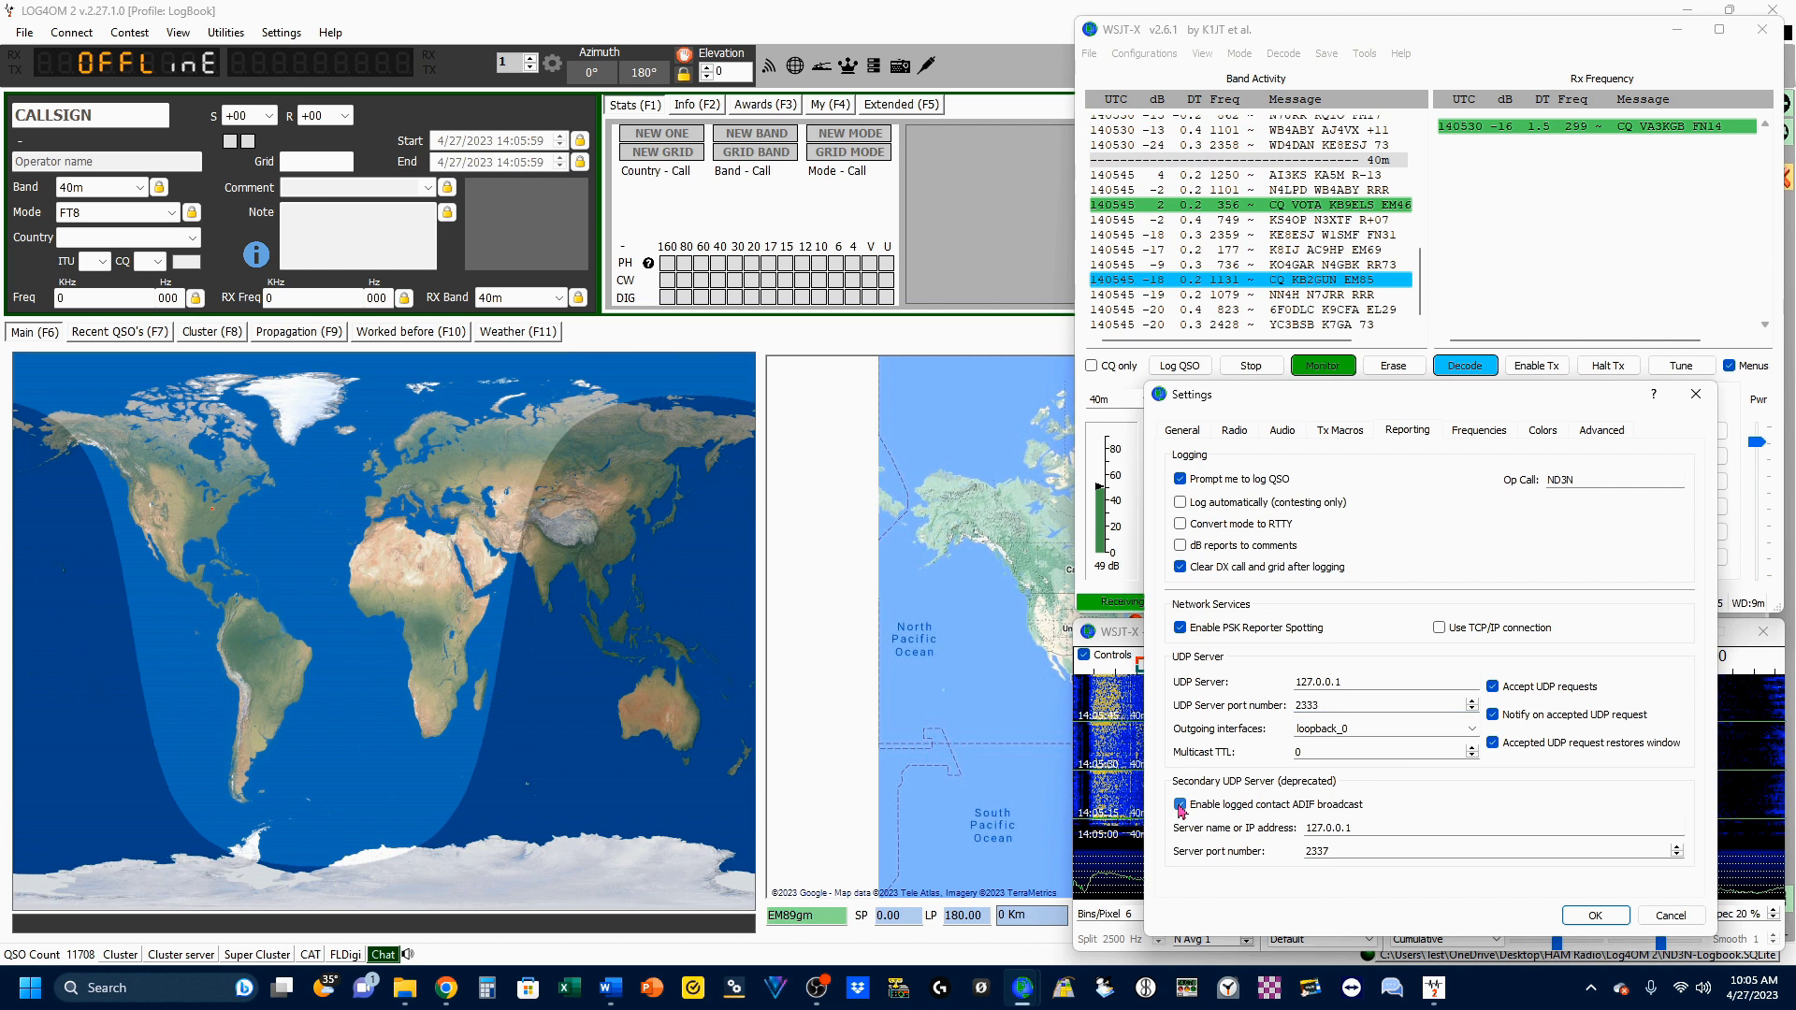
double_click(1313, 851)
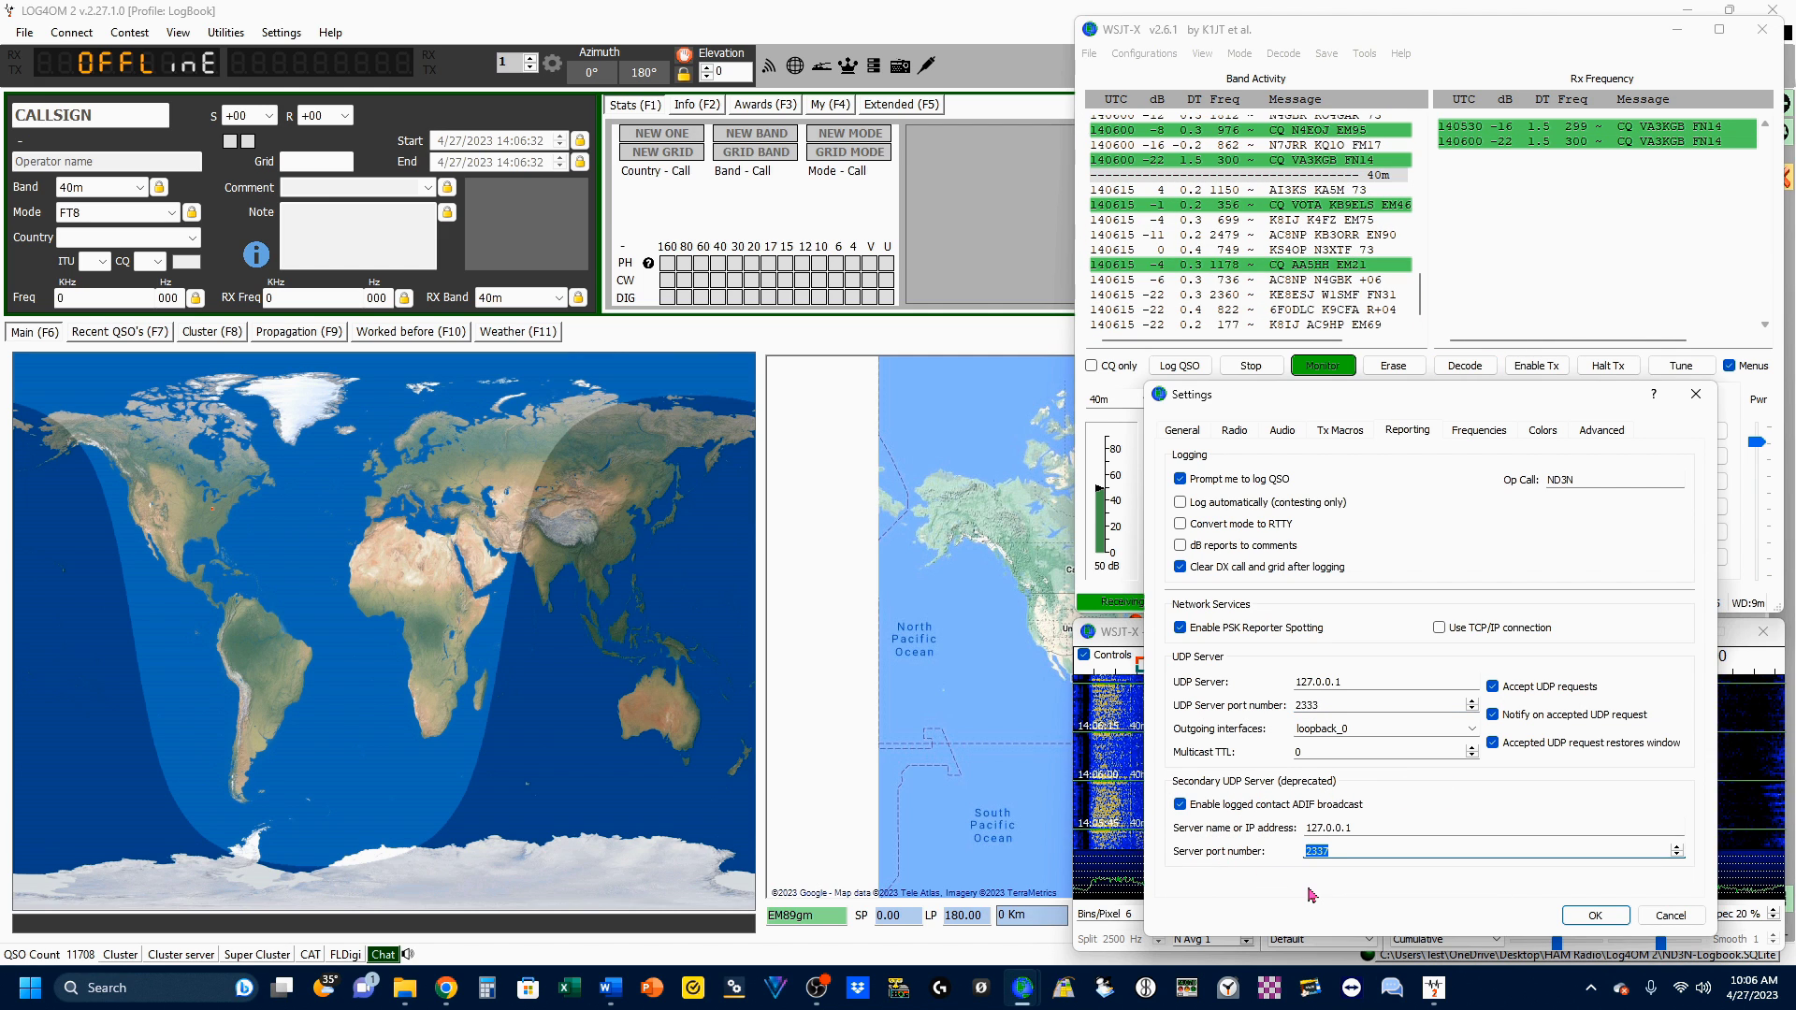
type("223")
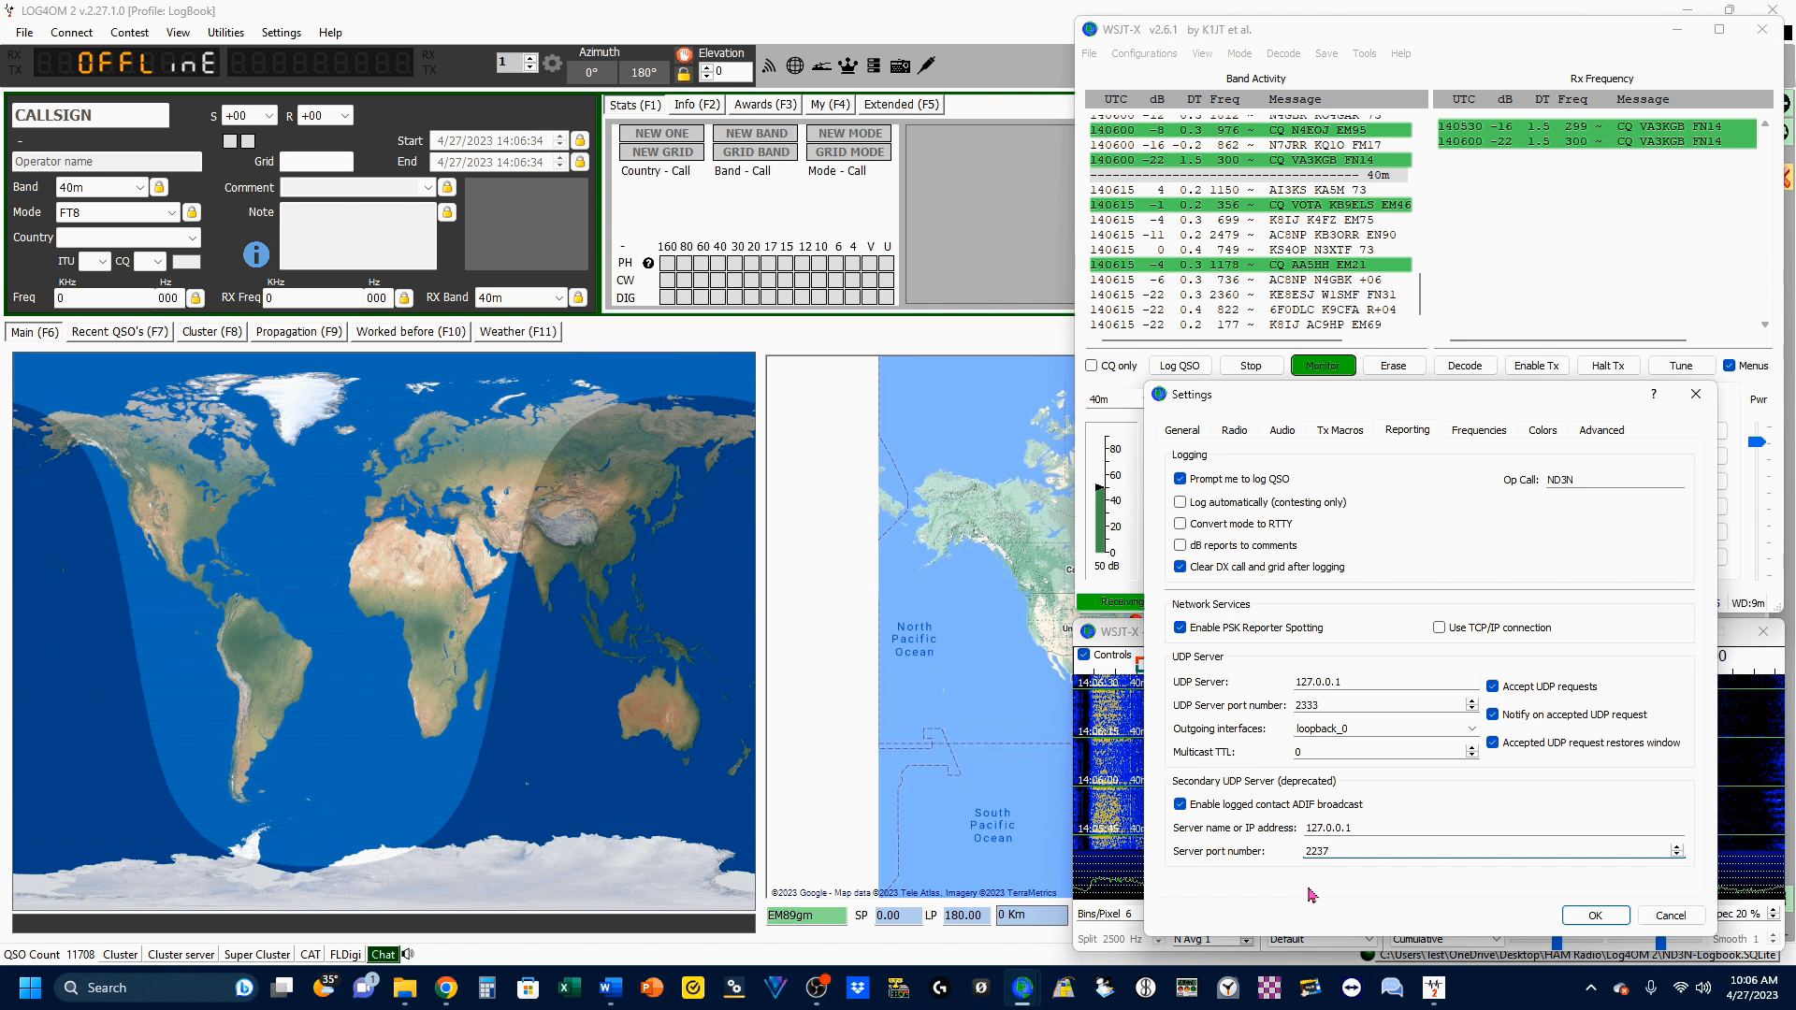
left_click(1595, 916)
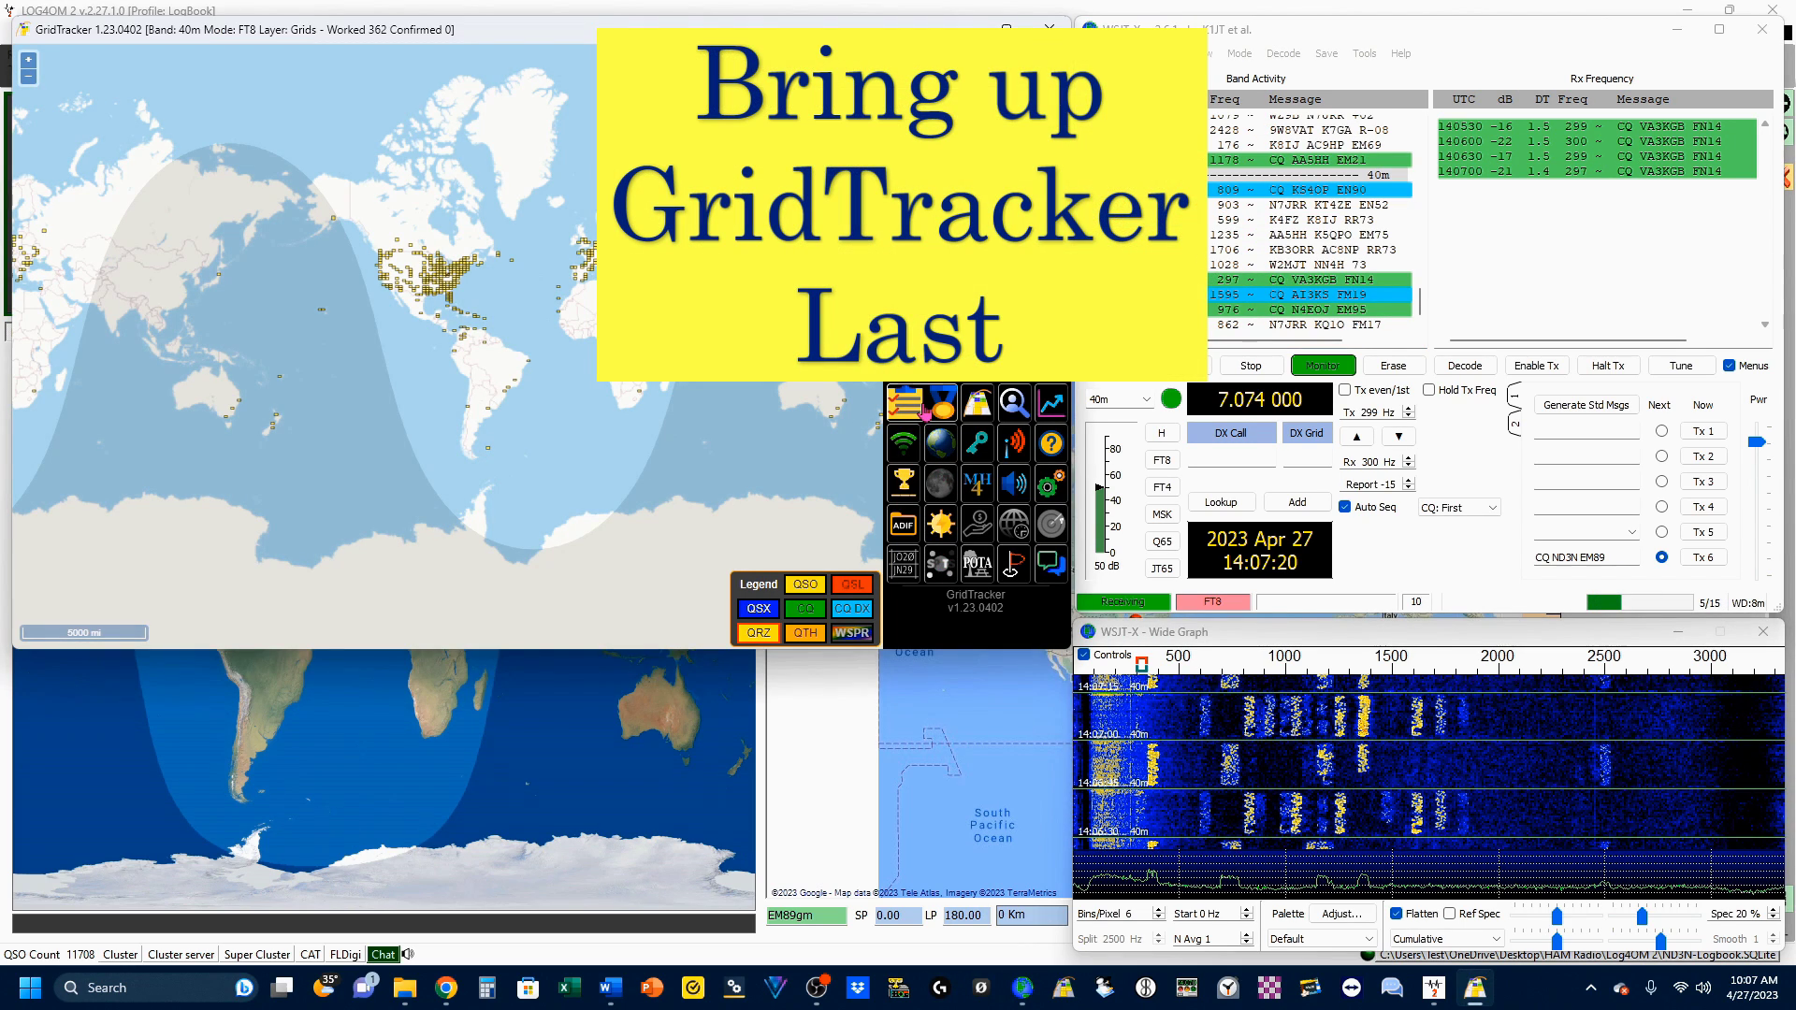
Step: In GridTracker, show the call roster and set the receive UDP port to 2333 in the general settings
left_click(906, 404)
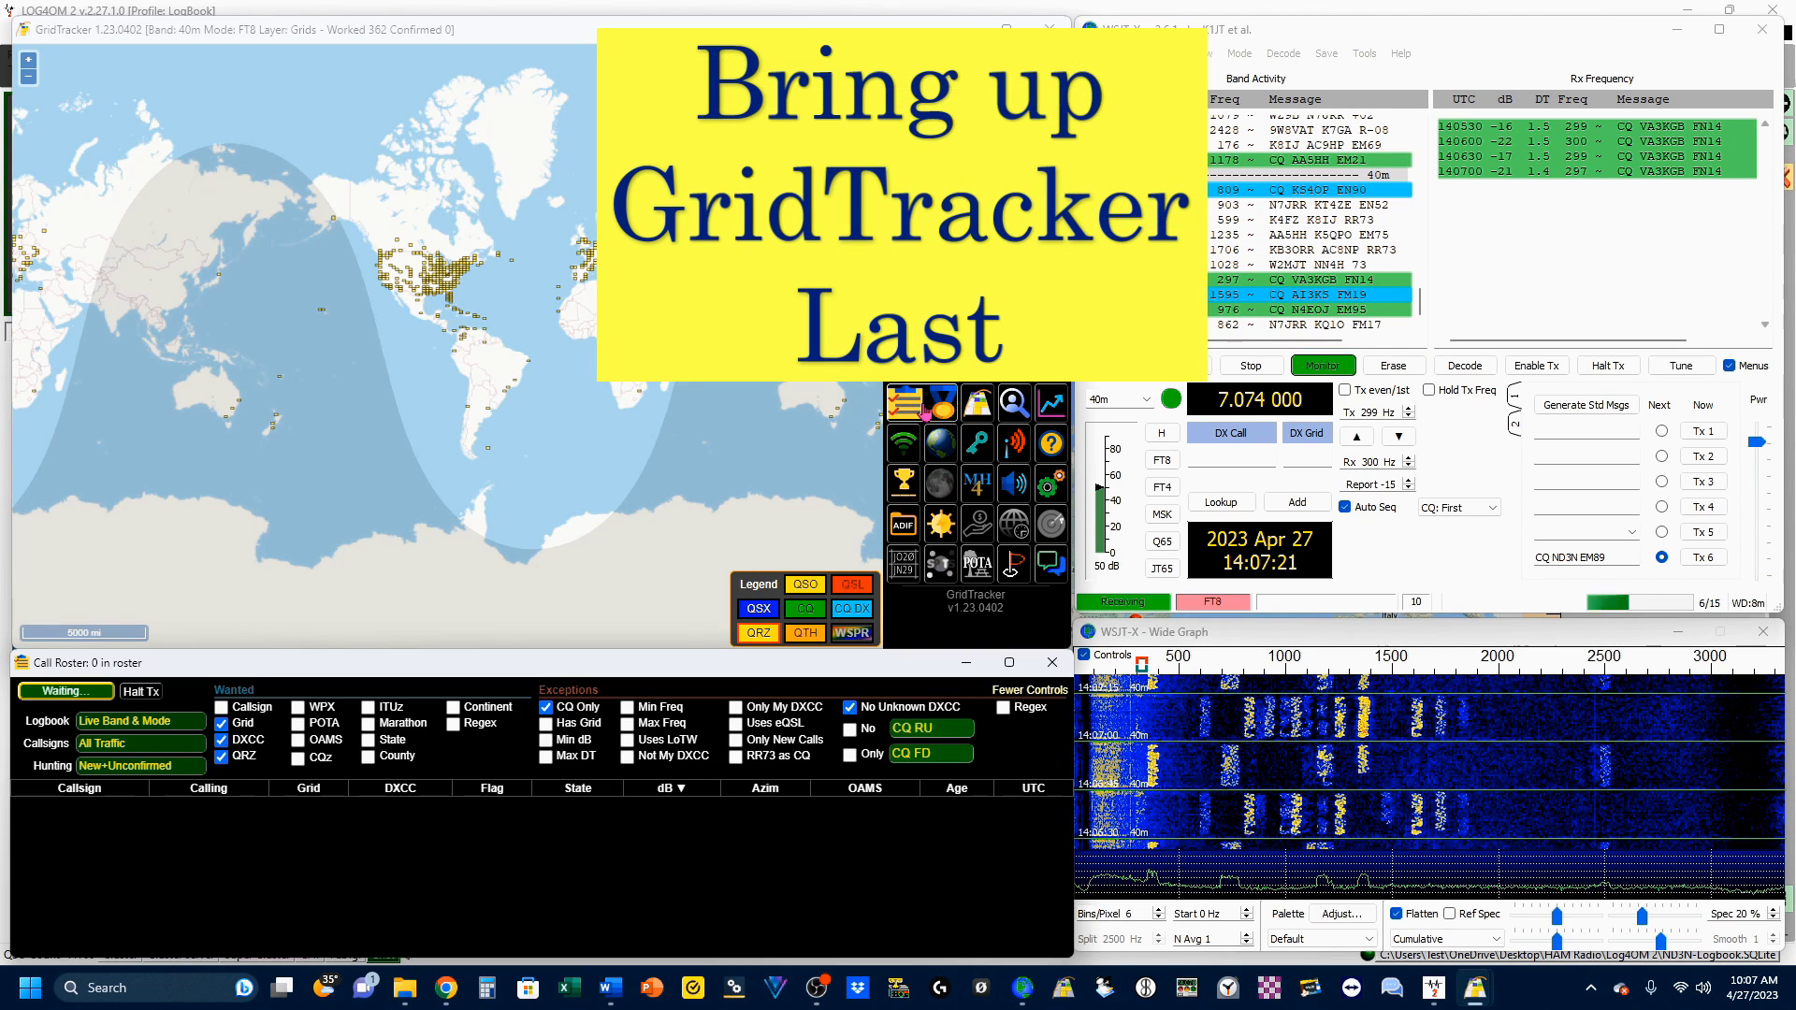
left_click(1050, 486)
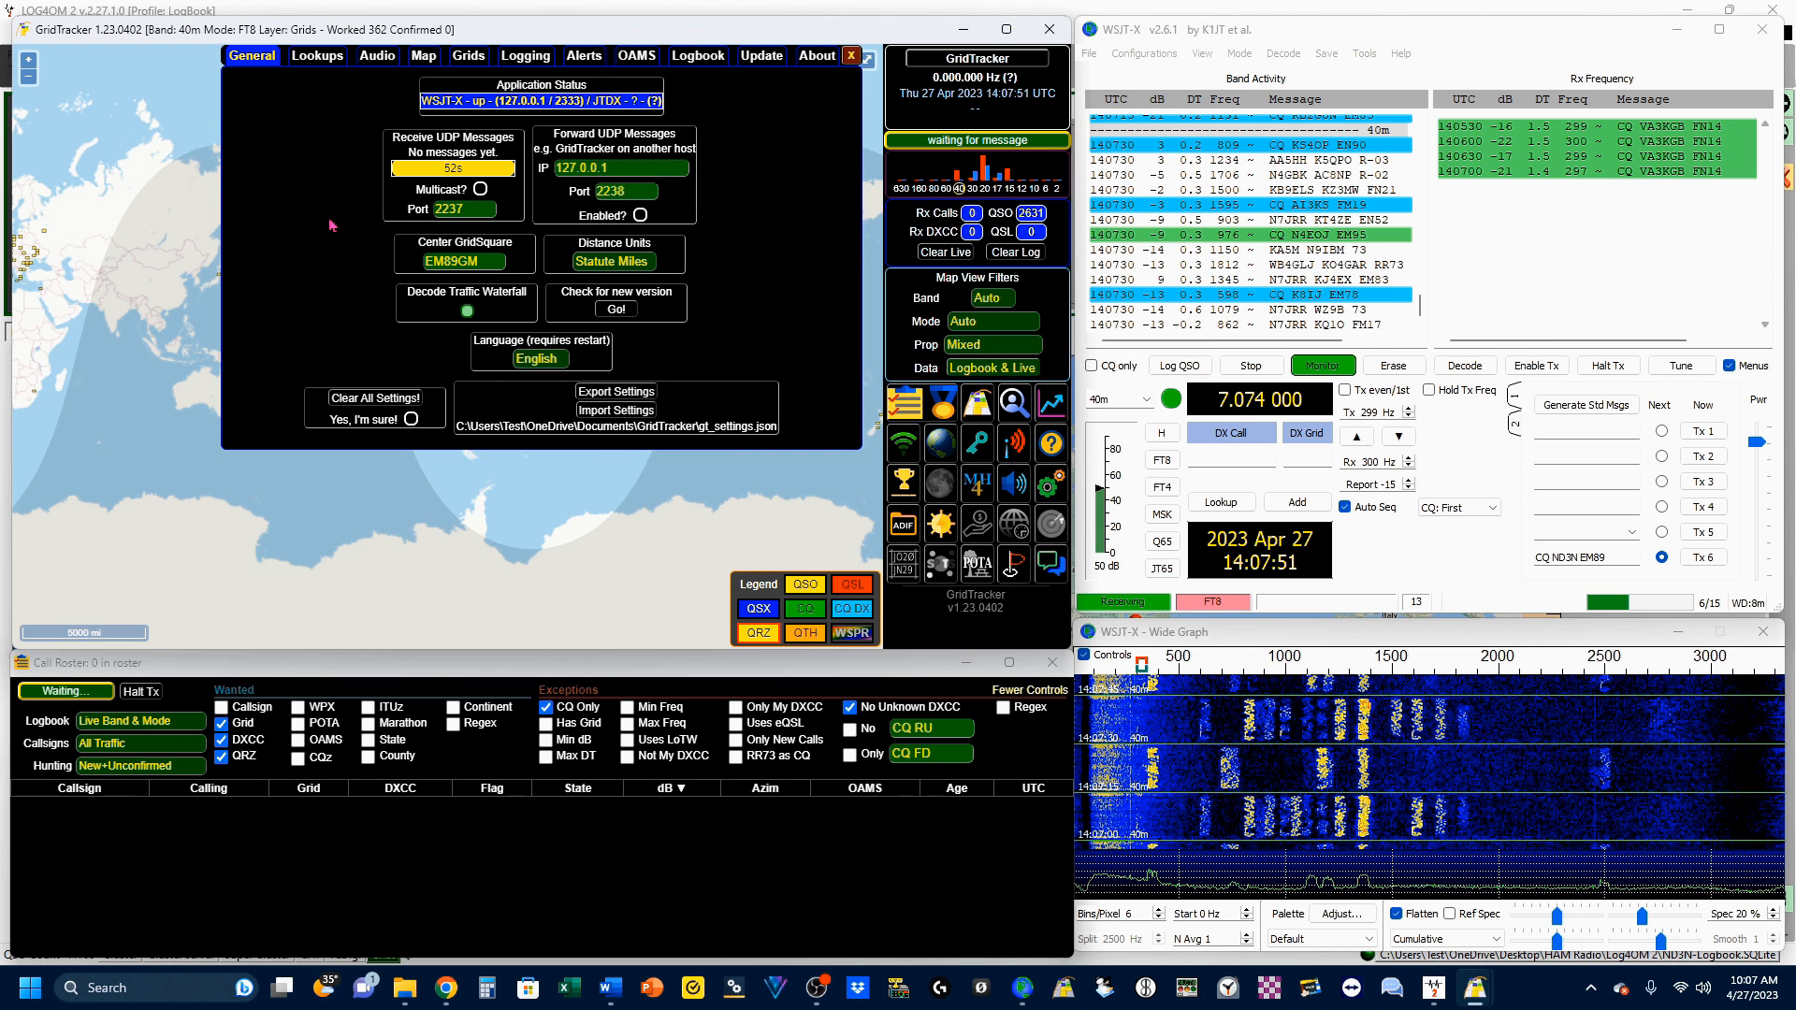
key("BackSpace")
key("BackSpace")
key("BackSpace")
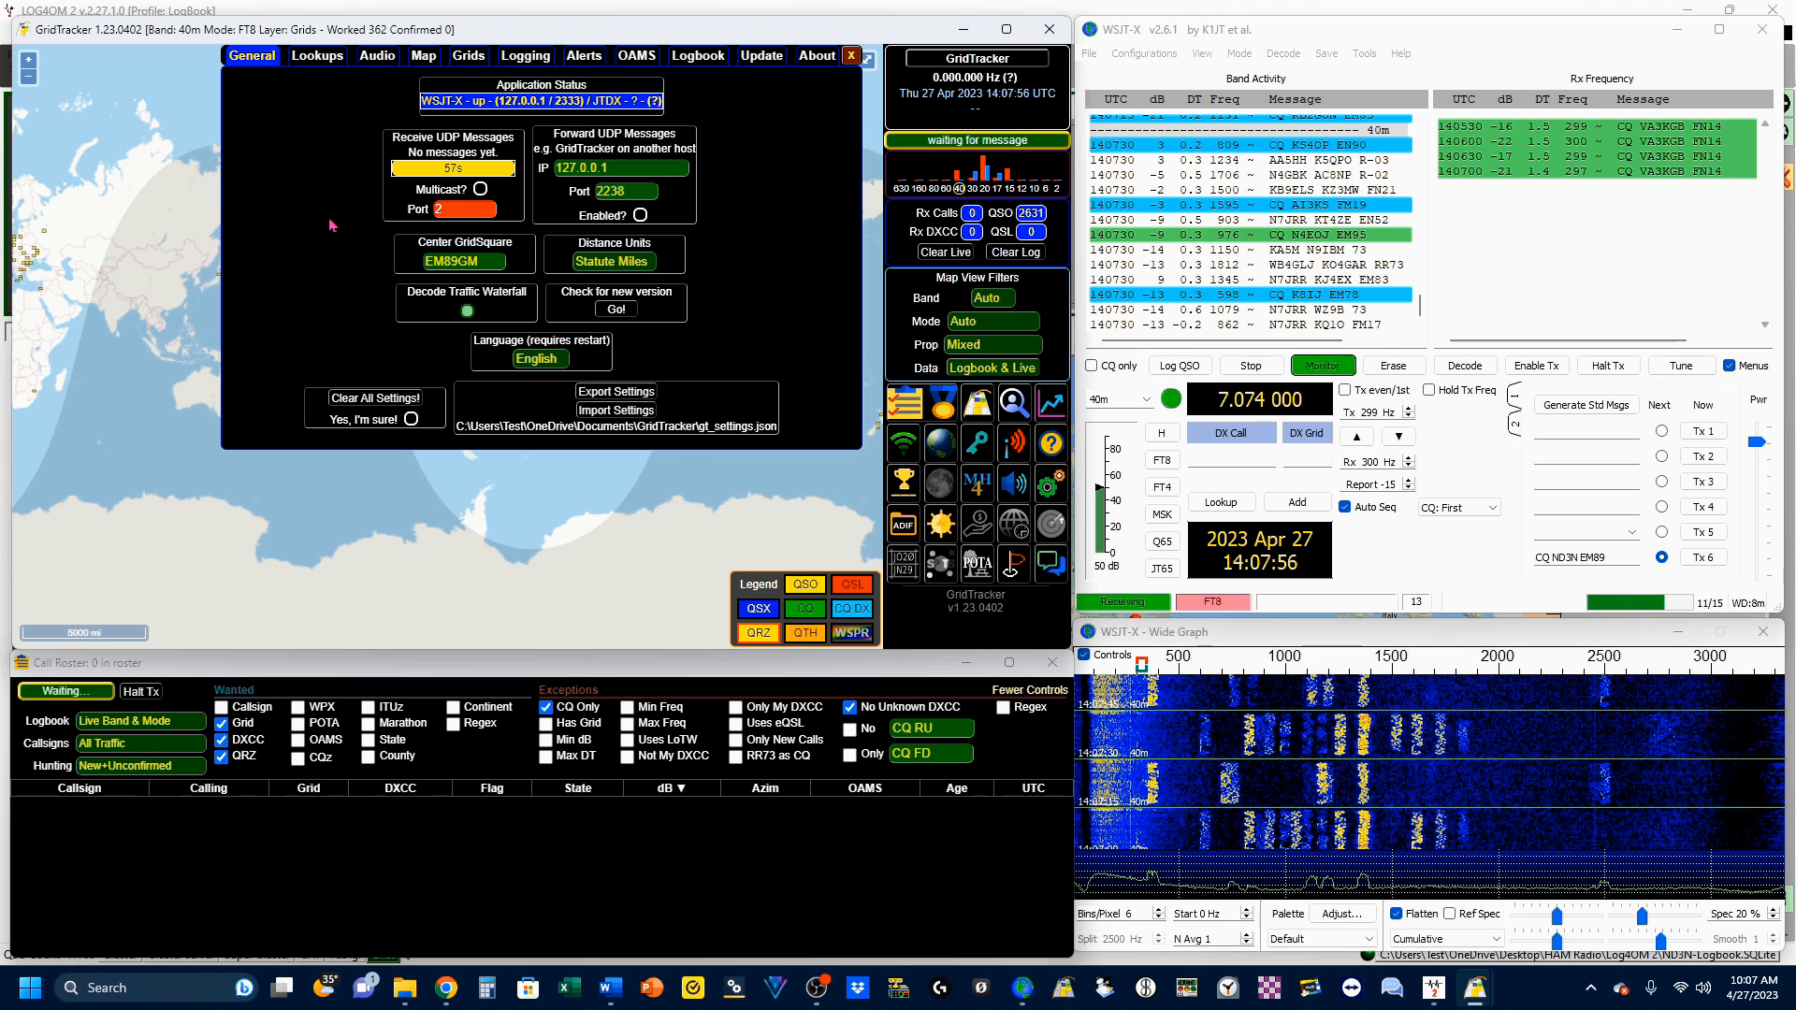
type("333")
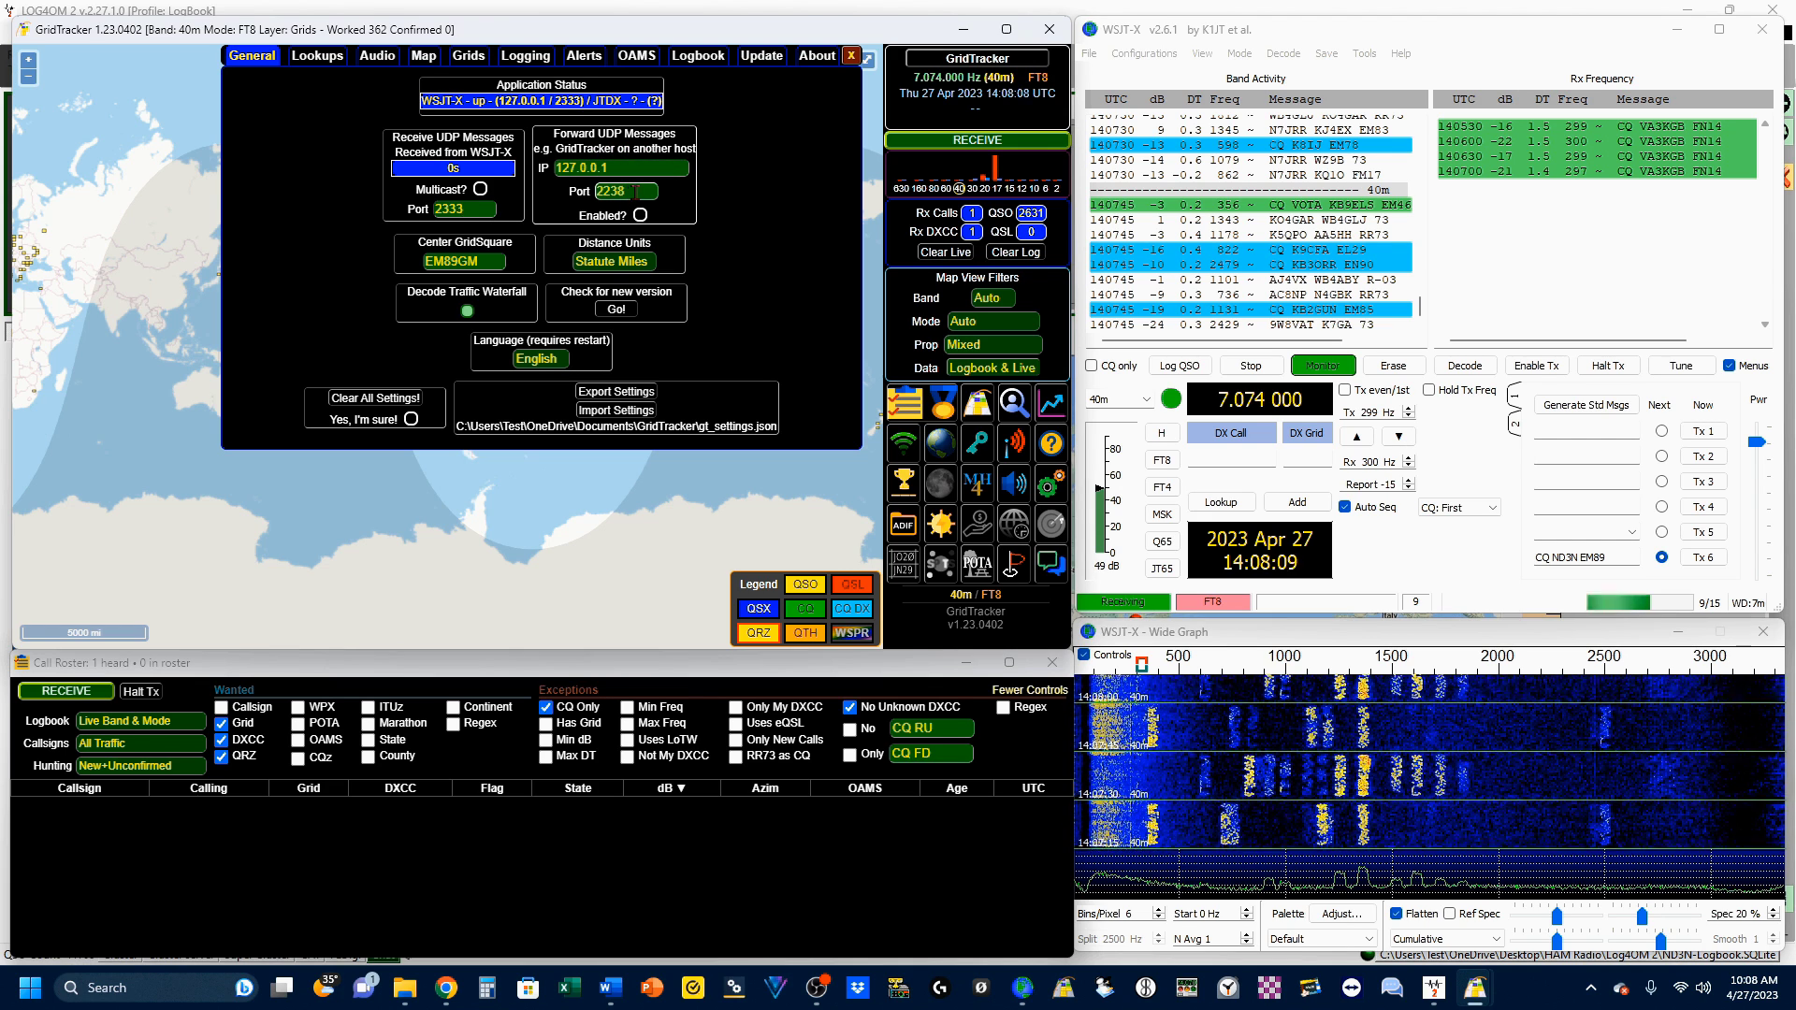
Step: Enable UDP message forwarding to 127.0.0.1 on port 2238 and open the Logging settings
left_click(641, 215)
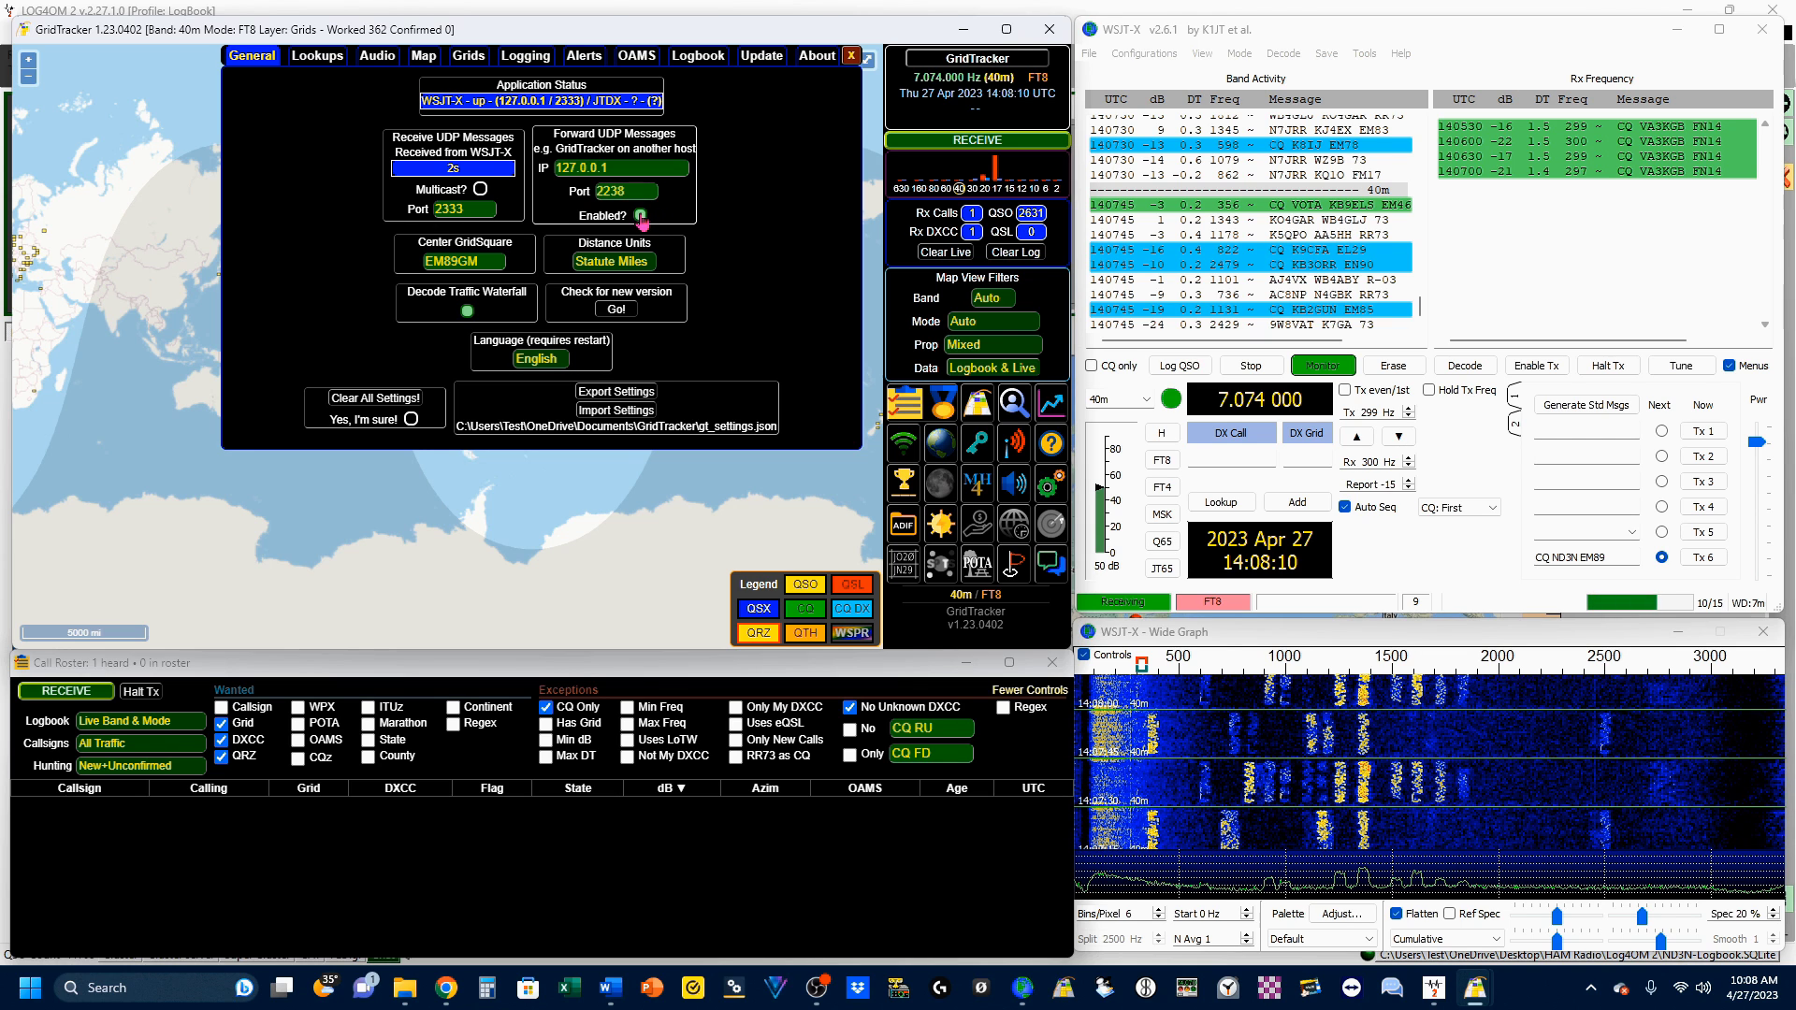
left_click(525, 58)
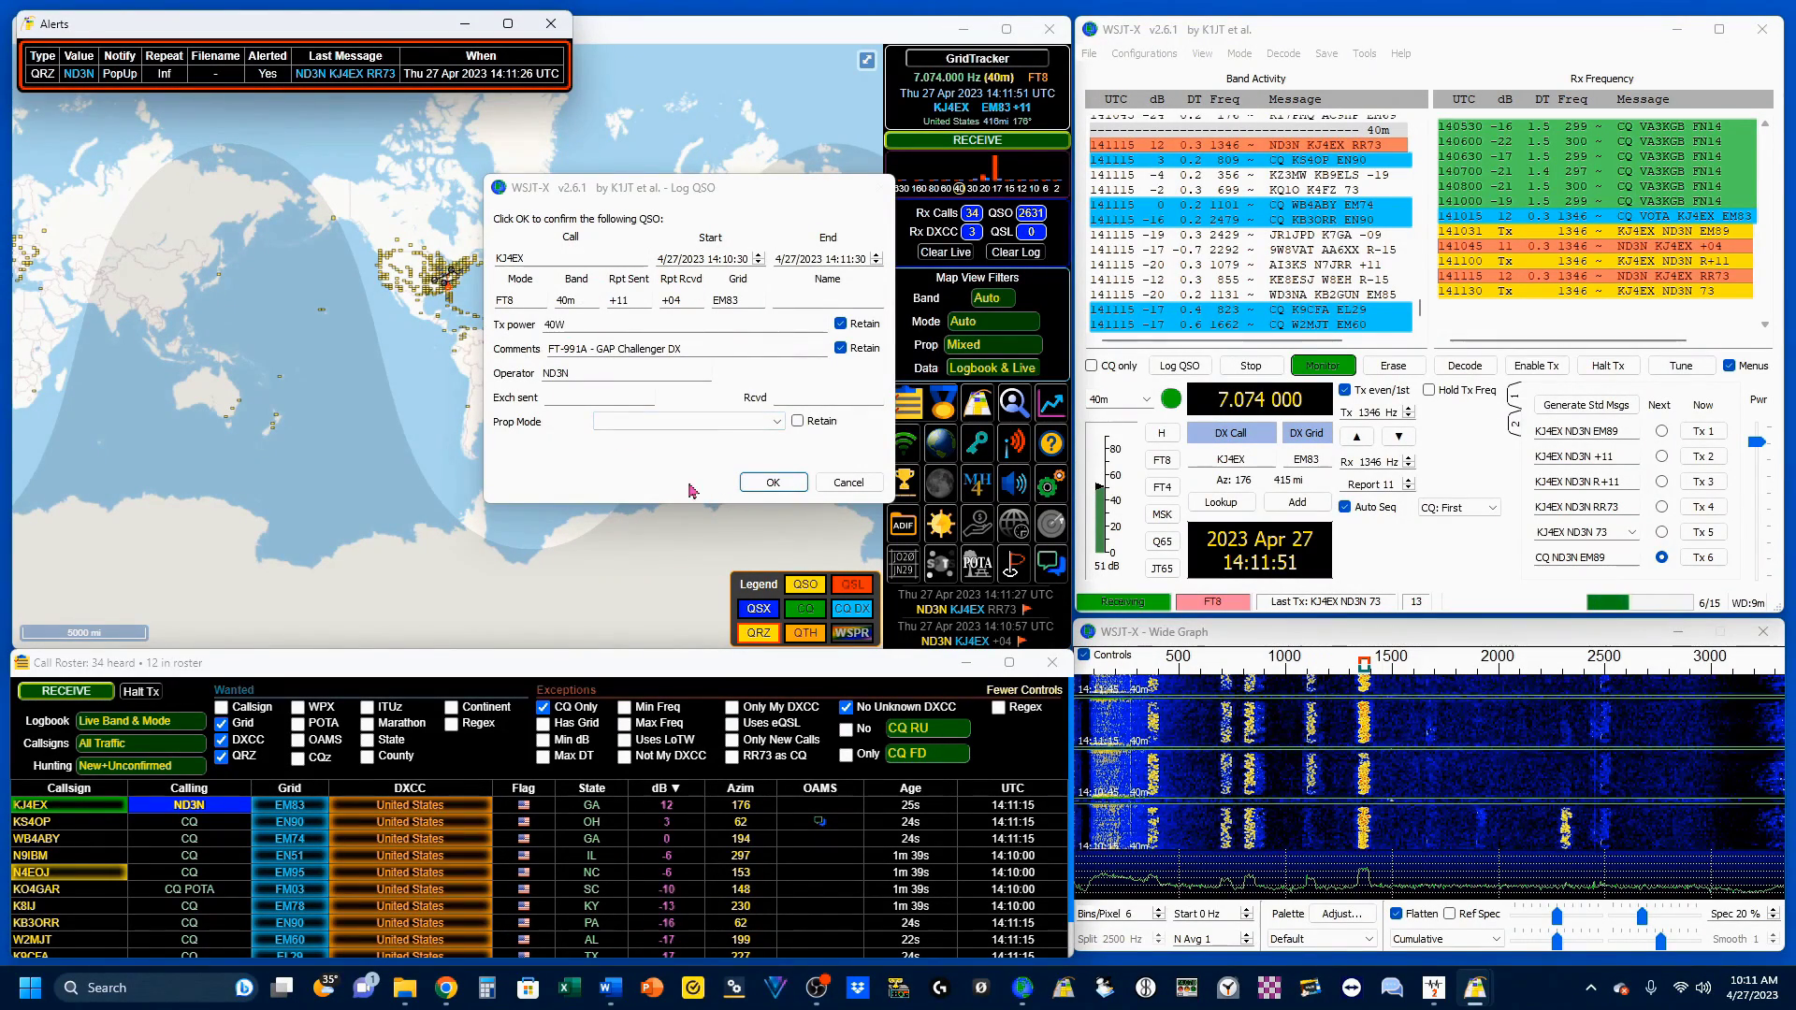
Step: Confirm logging of the completed 40m FT8 contact in the WSJT-X Log QSO dialog
left_click(773, 483)
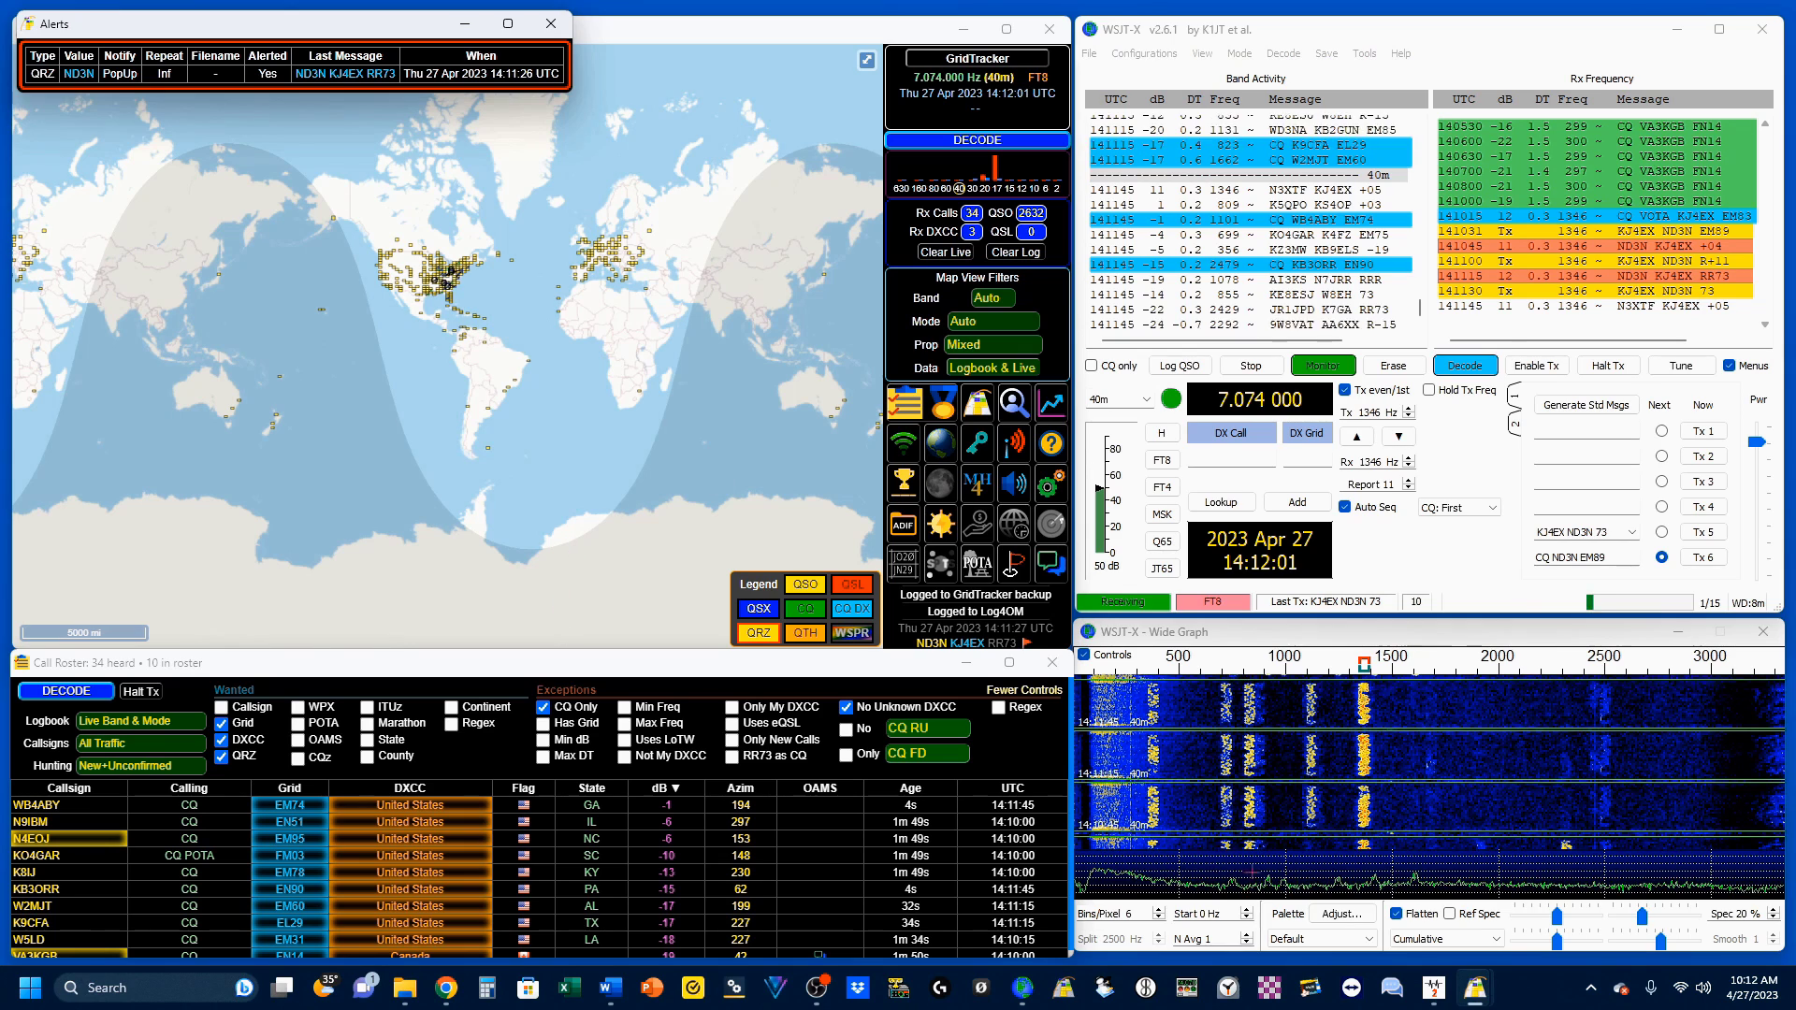
mouse_move(1473, 996)
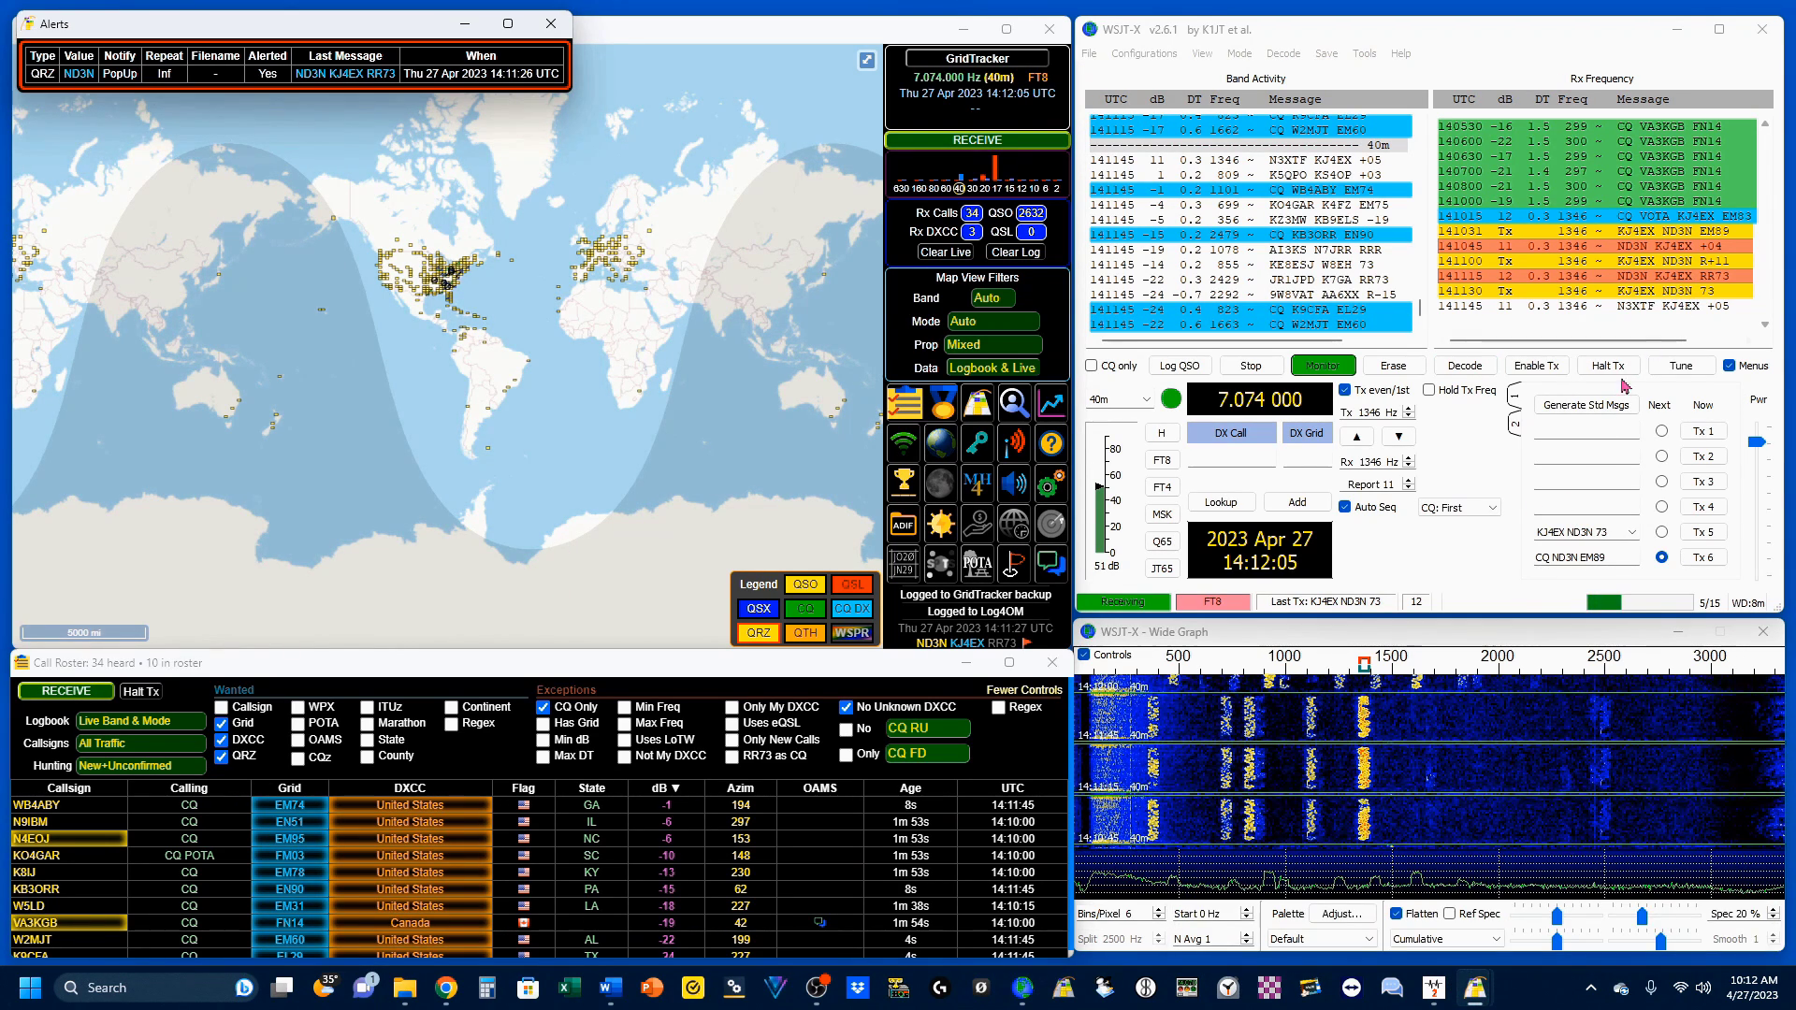
mouse_move(1475, 997)
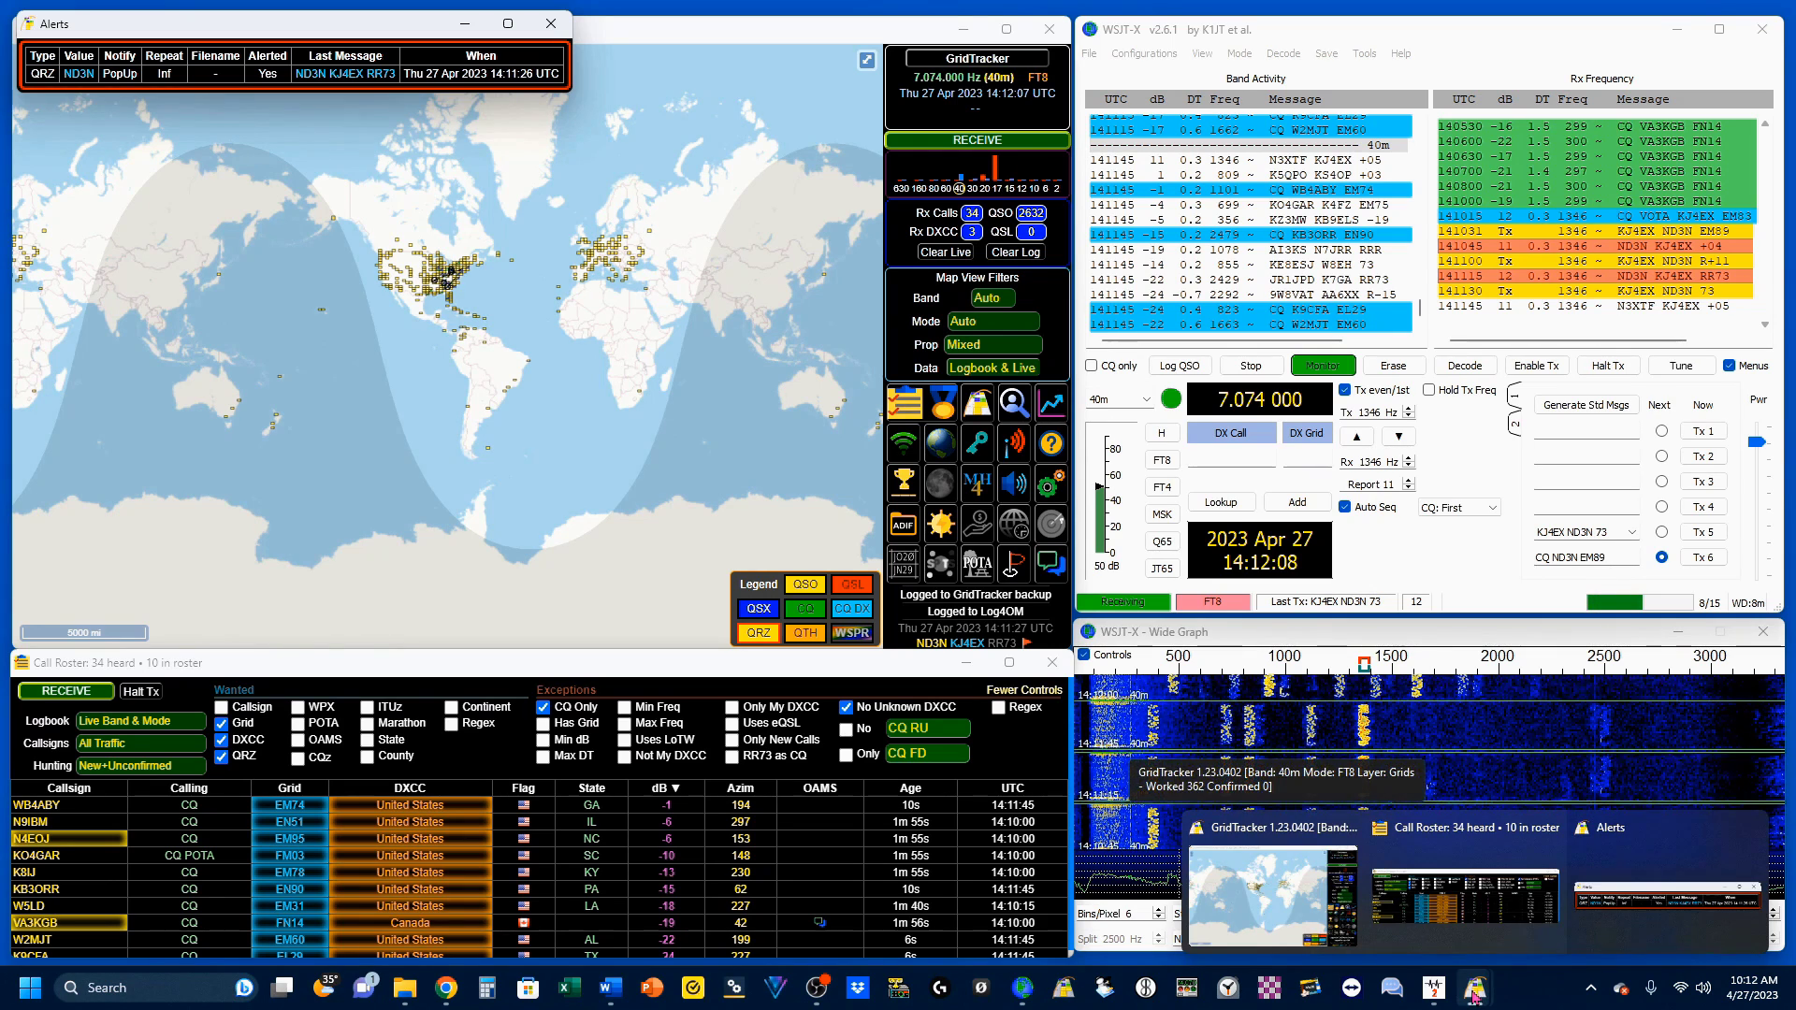